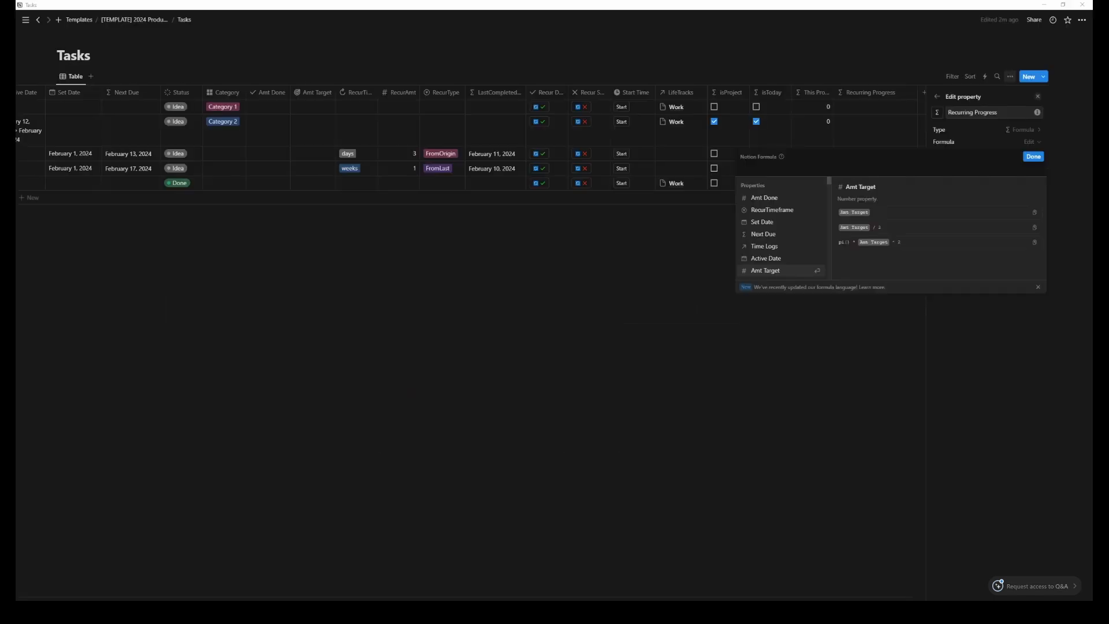
Start the Recurring Progress formula with an if condition testing that RecurType is not empty, using RecurType.empty().not().
type("if (")
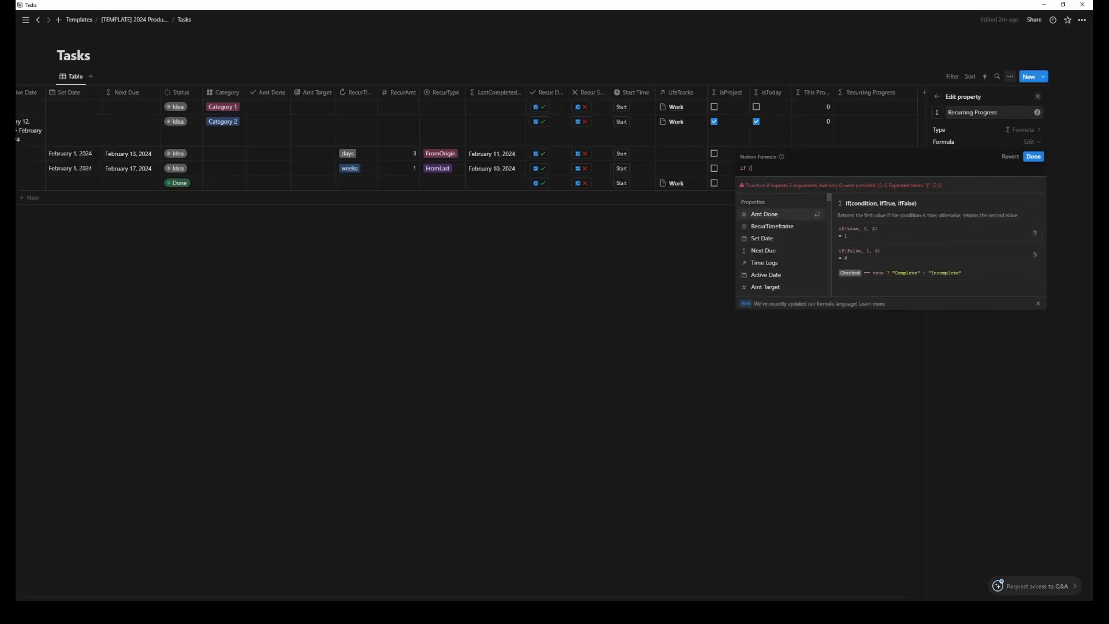
scroll(789, 231, "down", 2)
left_click(778, 240)
type(".empty().not(),")
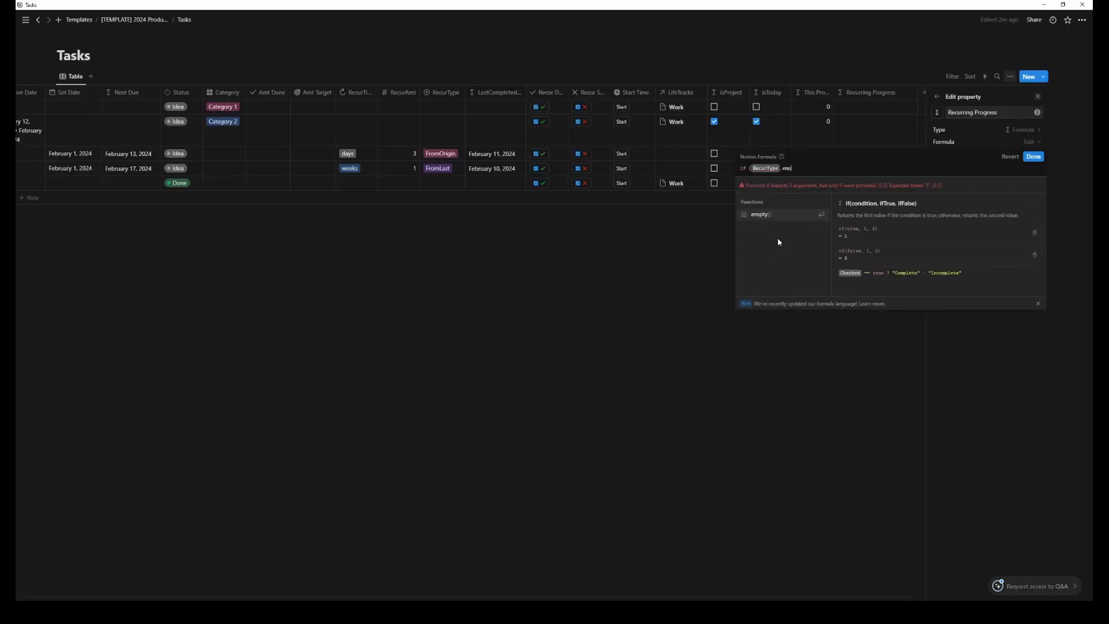
key("shift+Return")
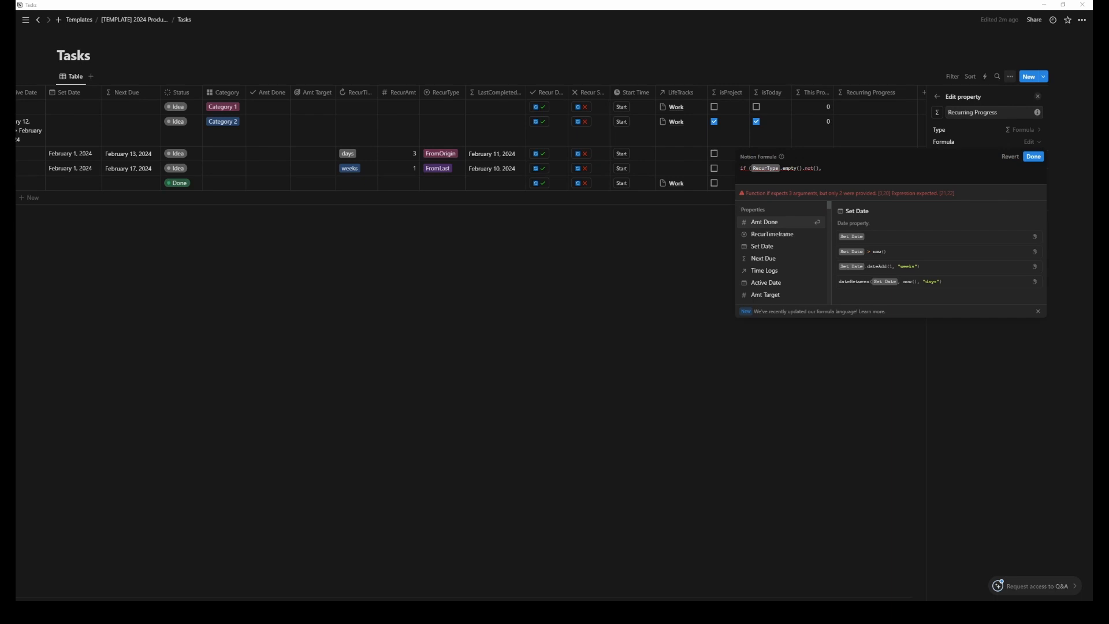
Add a lets expression defining allRecurringTasks as Task History.length(), followed by a second variable named lastCompleted.
type("lets(al")
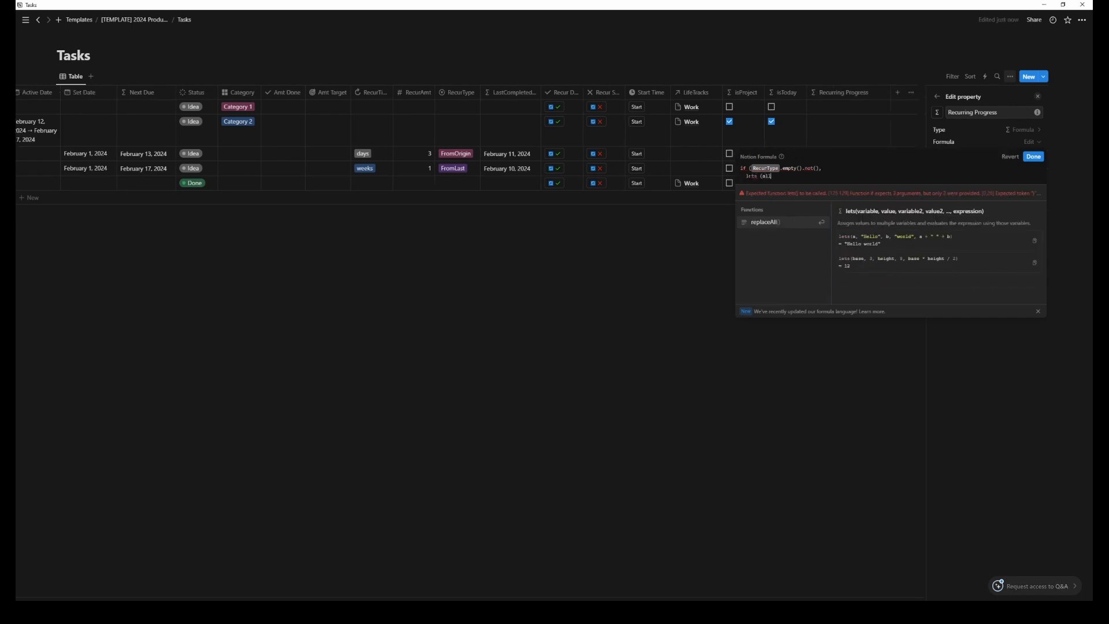
type("lRecurringTasks, Task")
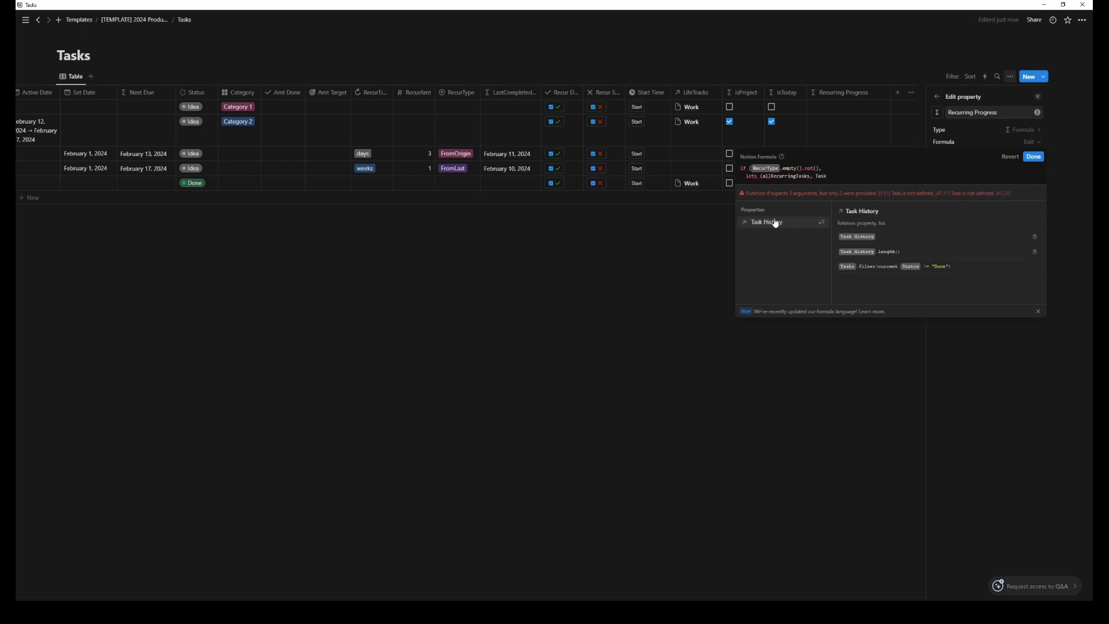
left_click(776, 223)
type(".length(),")
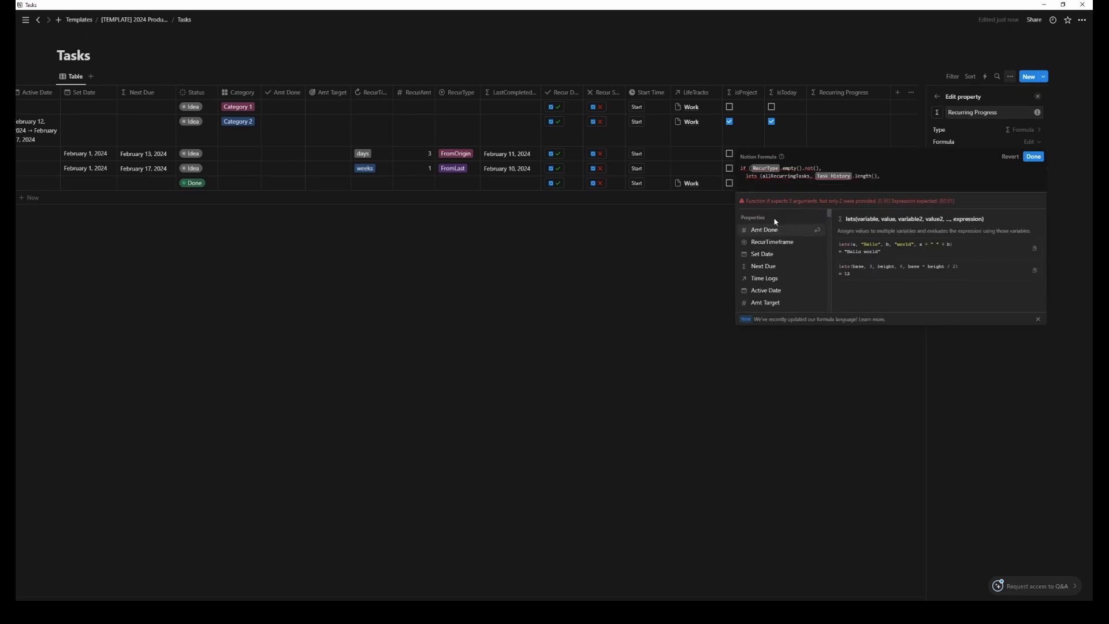
type("lastCompleted,")
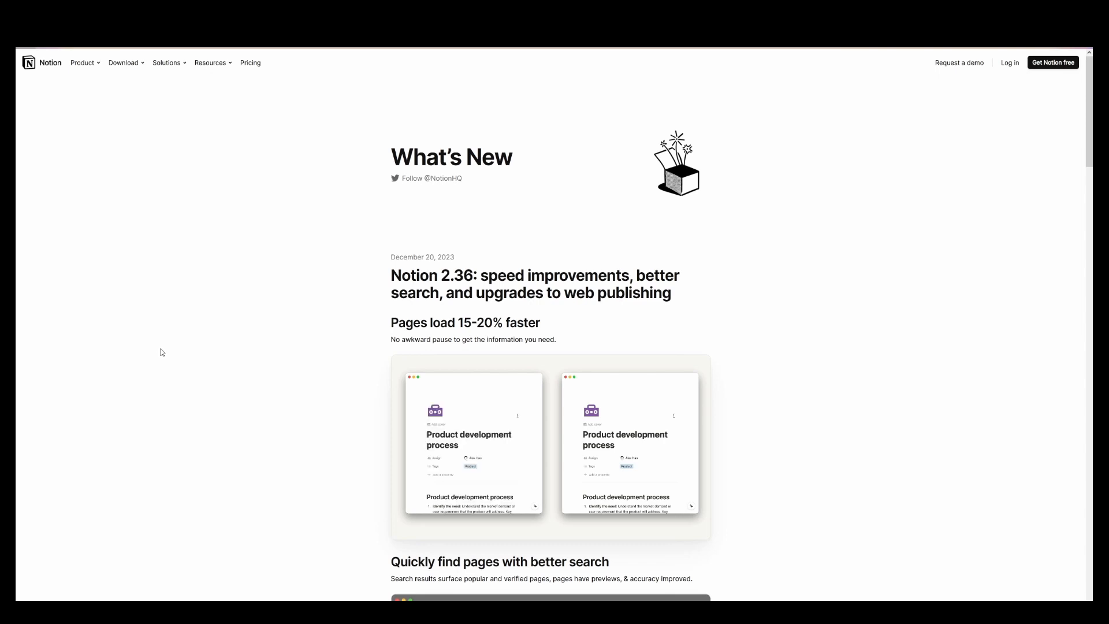
Look through the Notion 2.36 release notes on search, web publishing, property descriptions and database duplication.
scroll(196, 387, "down", 5)
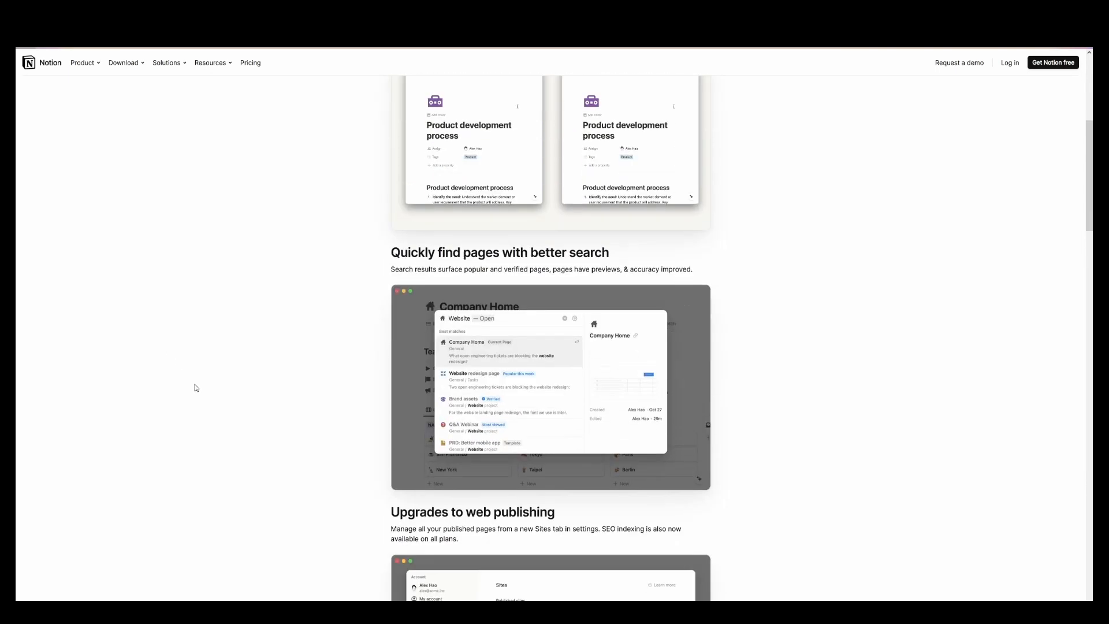
scroll(196, 388, "down", 5)
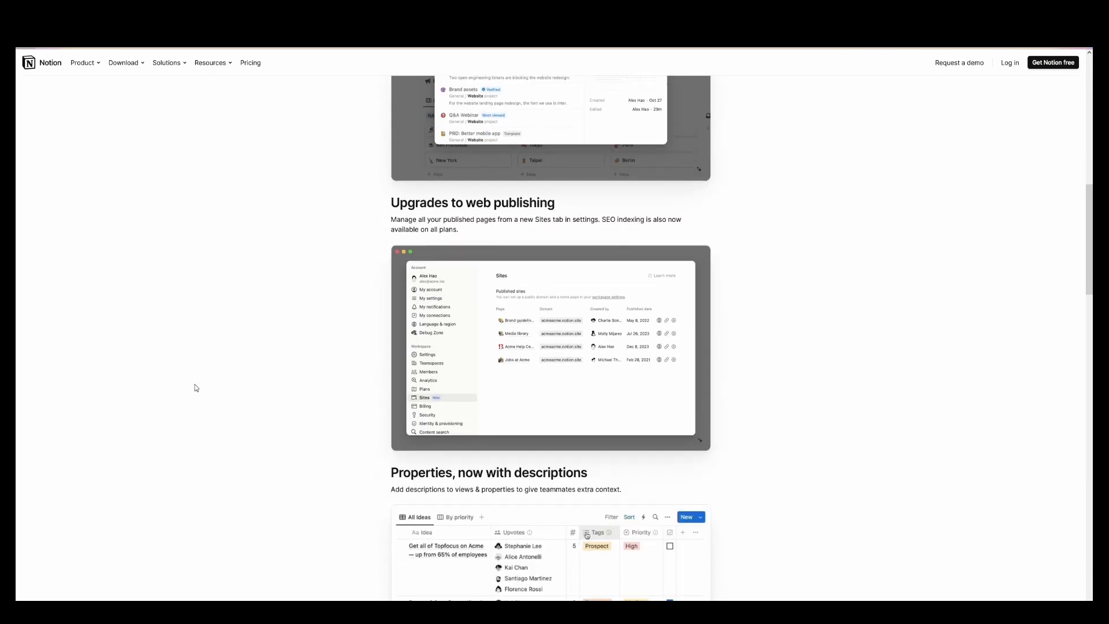
scroll(195, 388, "down", 4)
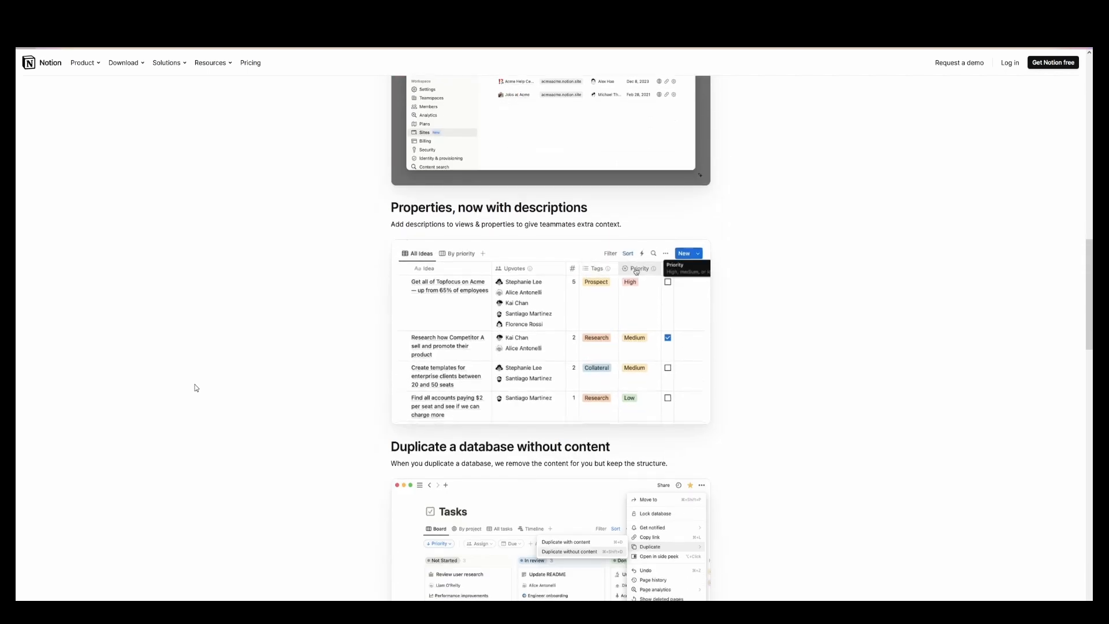
scroll(196, 388, "down", 4)
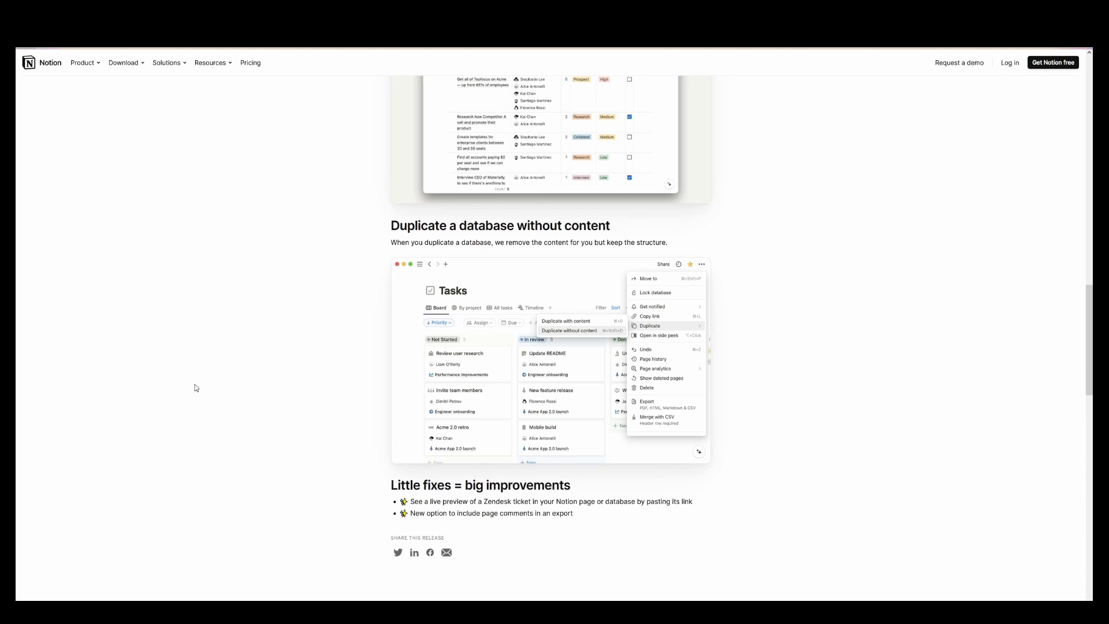
scroll(195, 388, "down", 4)
scroll(195, 388, "up", 7)
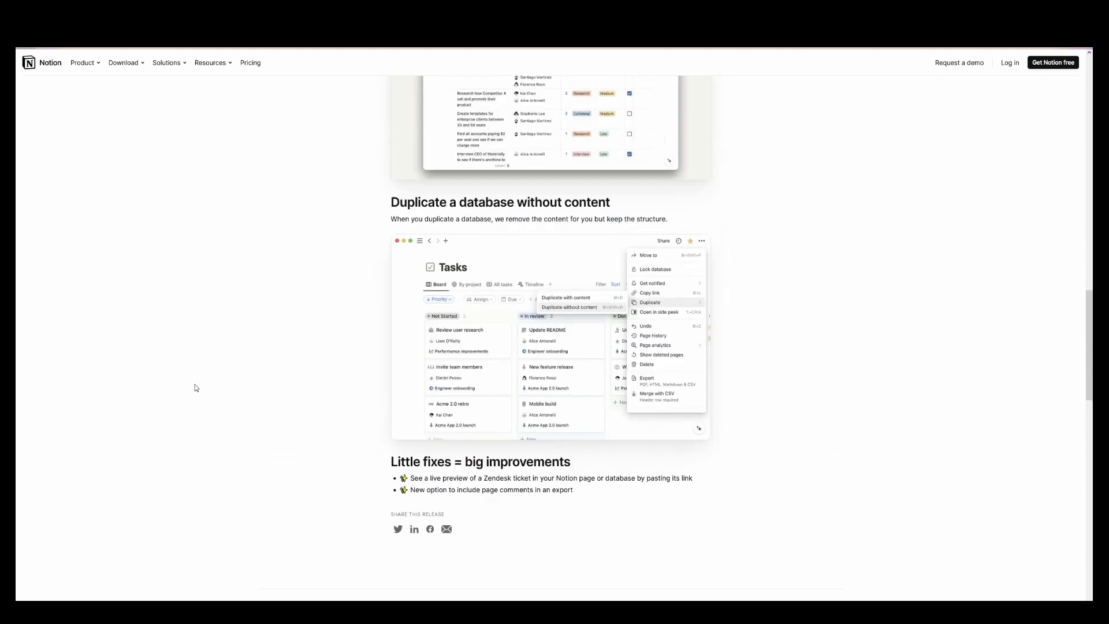
scroll(196, 387, "up", 3)
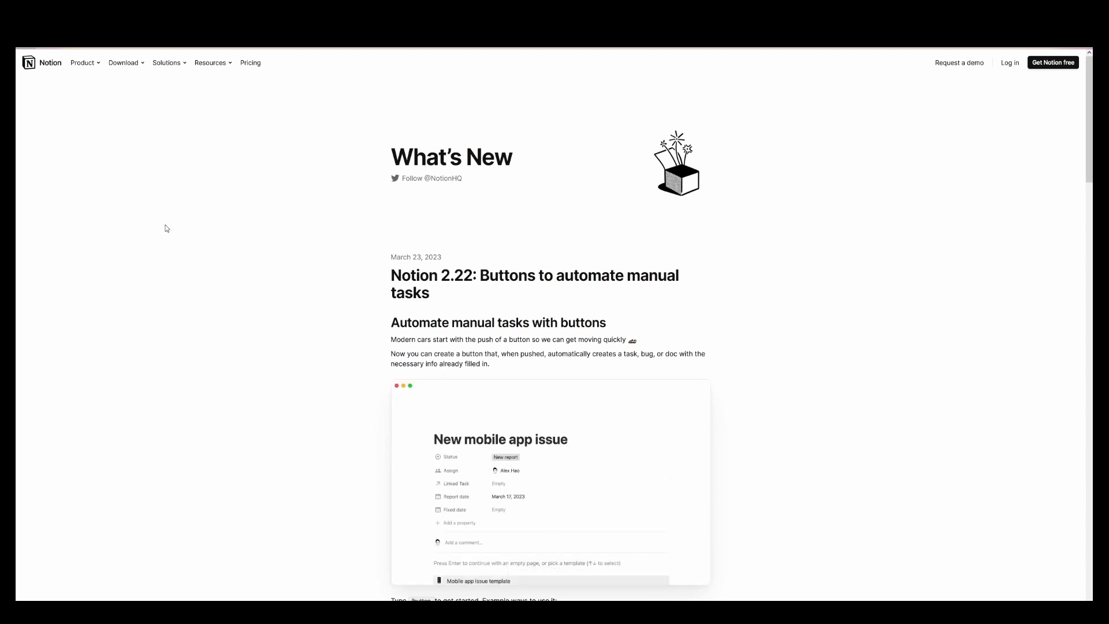
Read the Notion 2.22 release notes on buttons, embeds and new page icons.
scroll(165, 226, "down", 8)
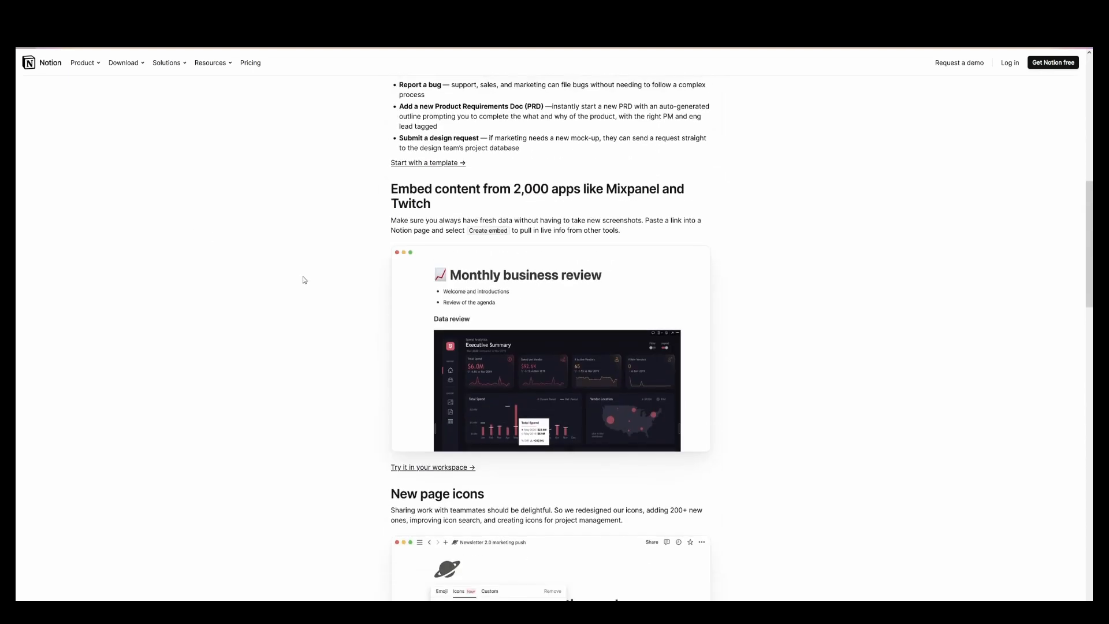
scroll(304, 280, "down", 10)
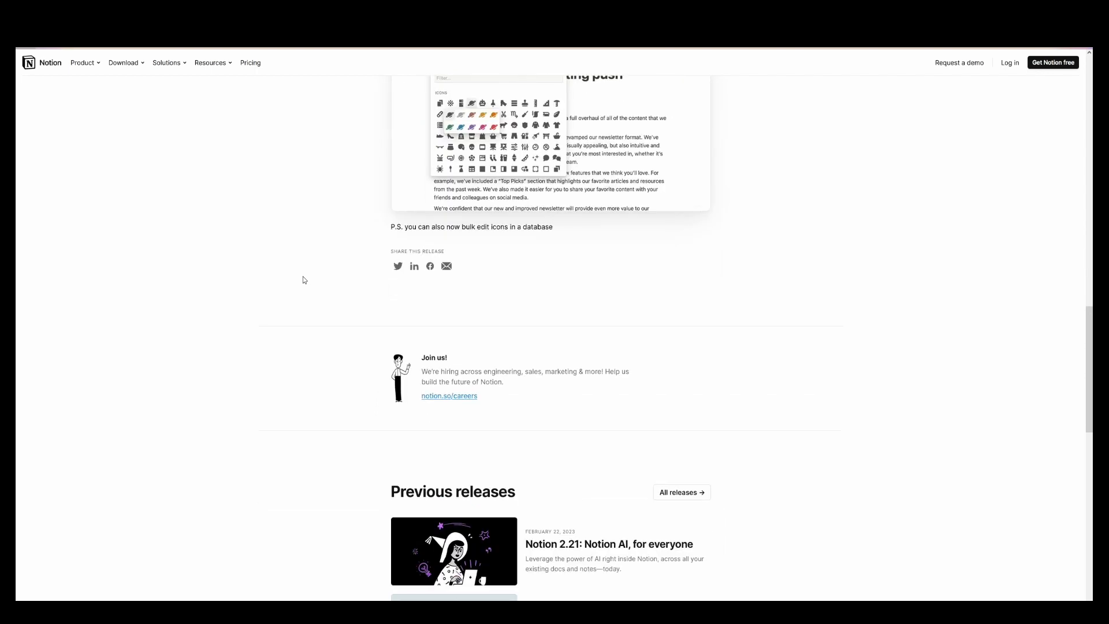
scroll(303, 276, "up", 15)
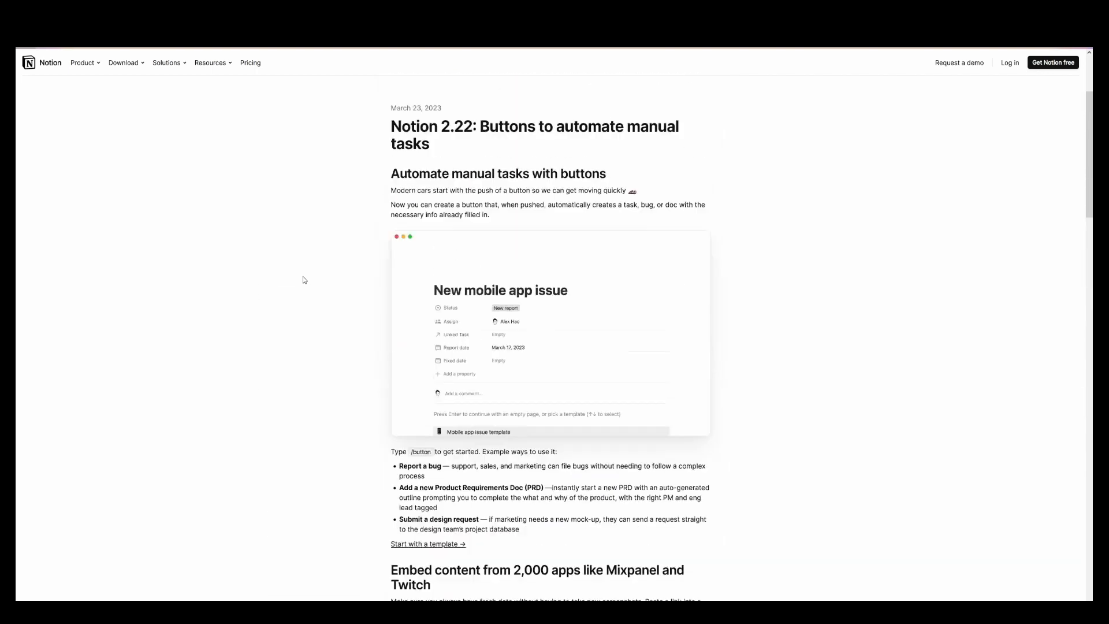
scroll(303, 276, "up", 3)
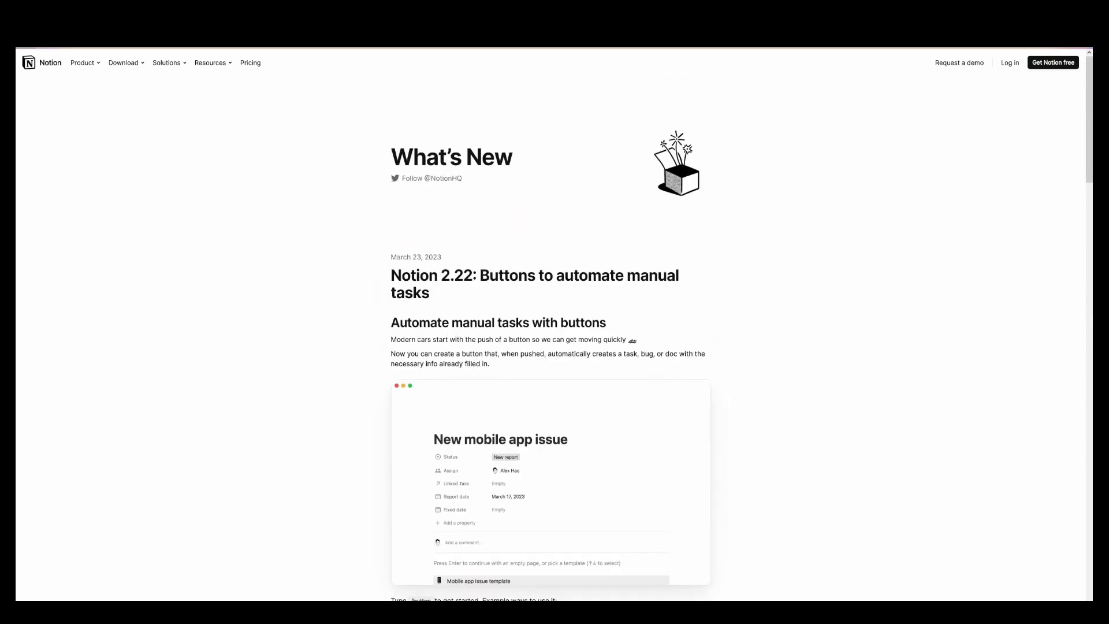
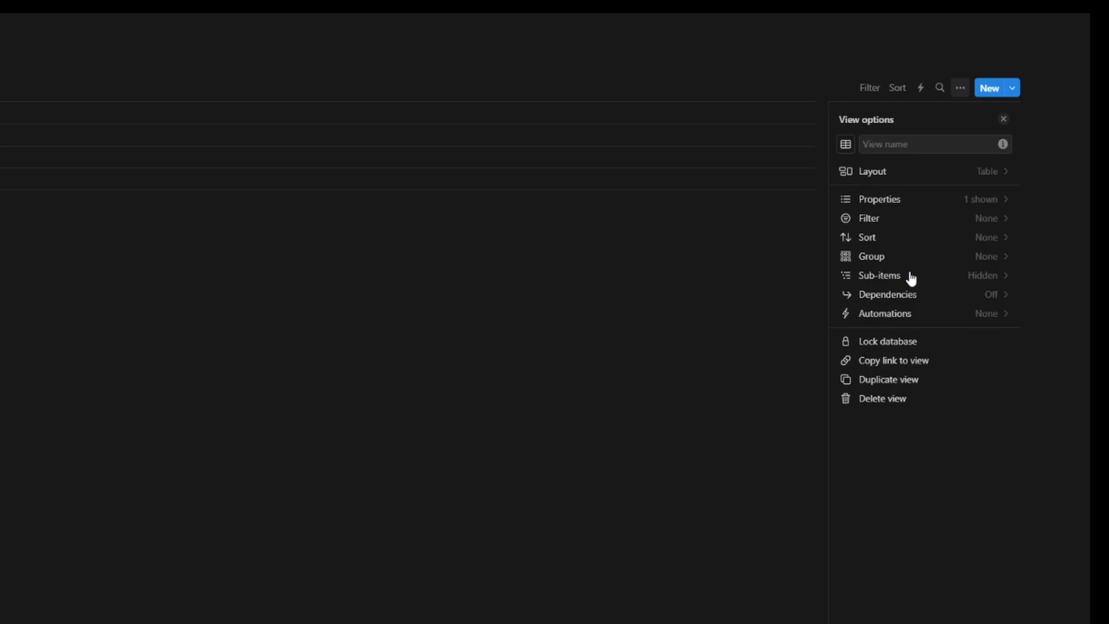
Enable showing the nesting toggle on the title in the advanced sub-item settings of the Tasks table.
left_click(907, 281)
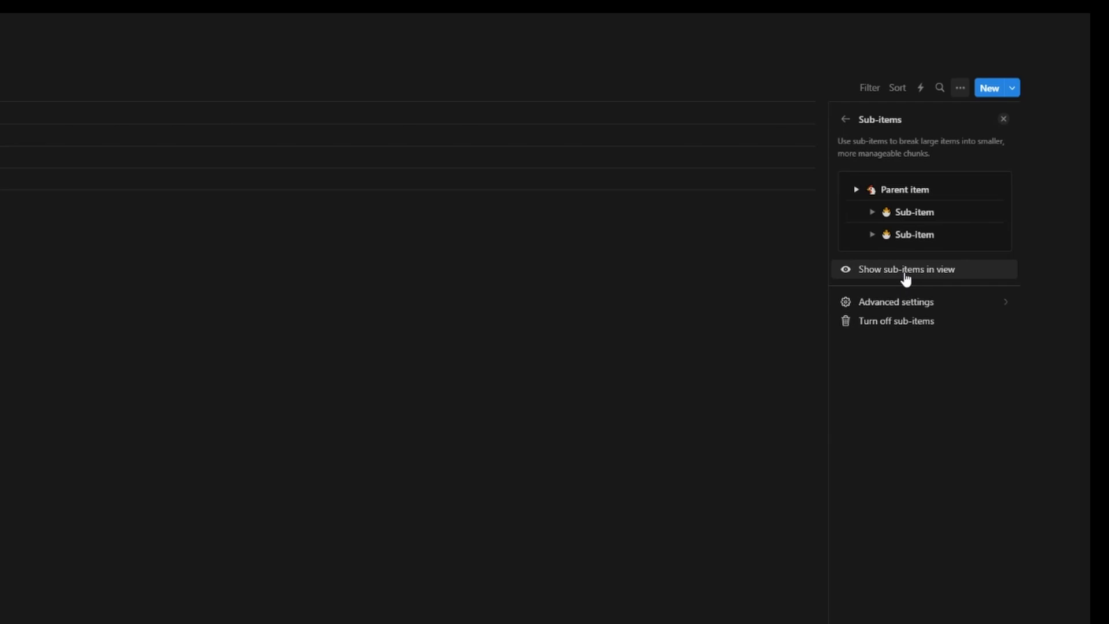
left_click(924, 302)
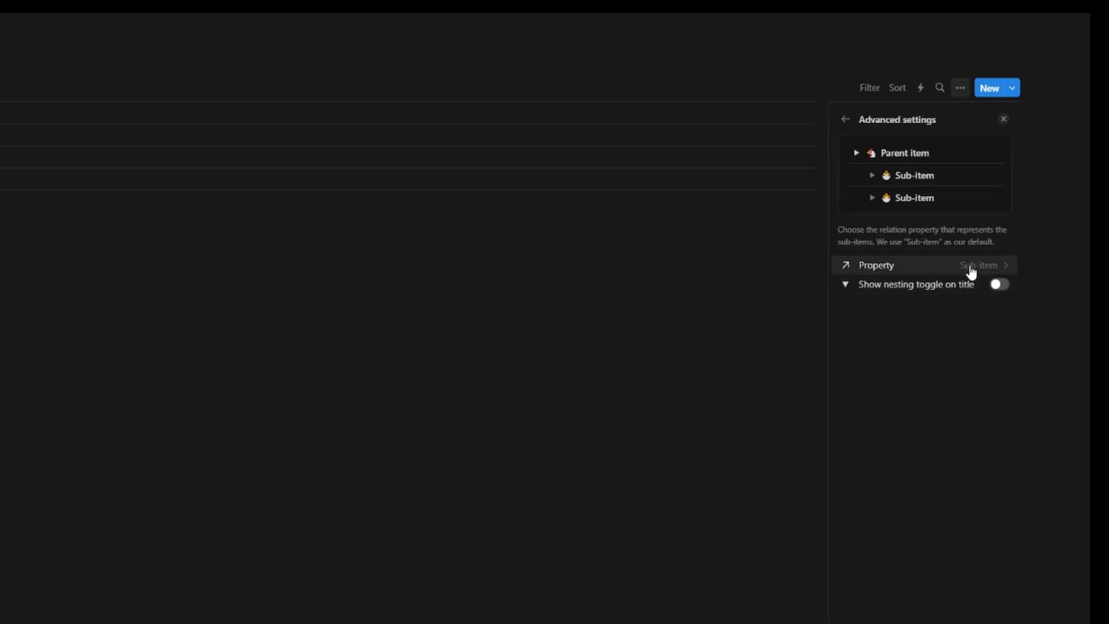
mouse_move(908, 290)
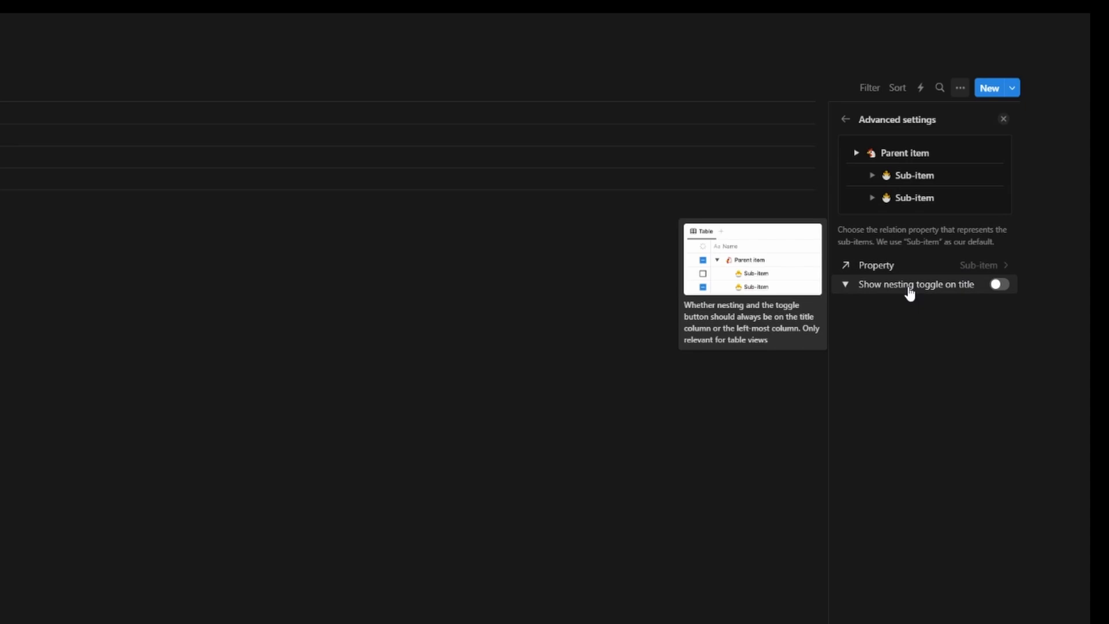
left_click(1004, 288)
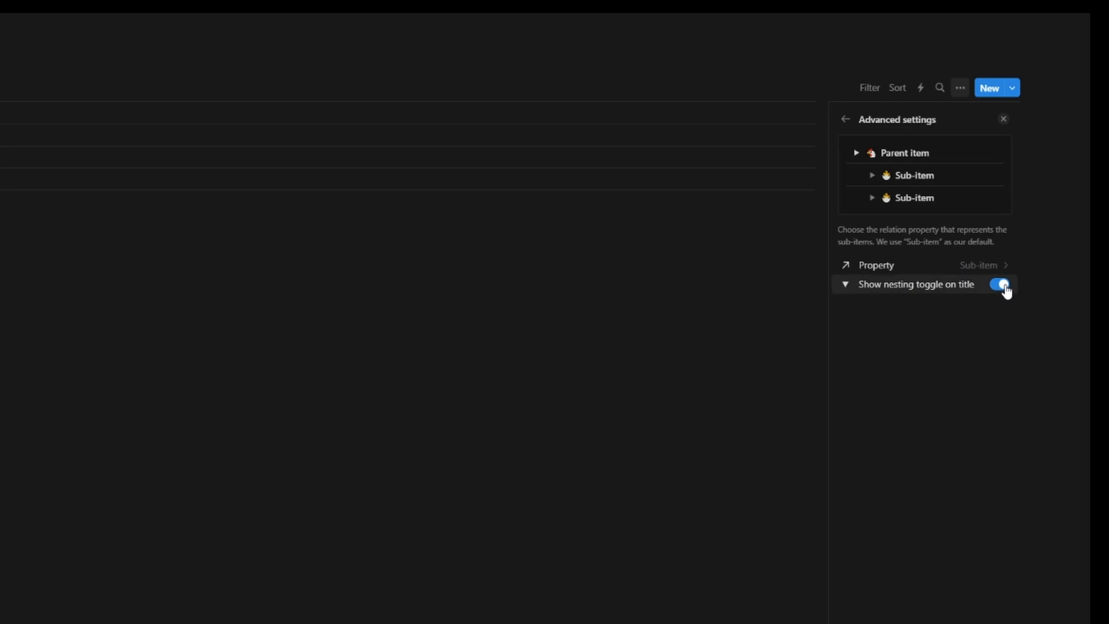
Name the empty row Project 1 and add a sub-item named "Project 1 - Task 1" under it.
left_click(72, 136)
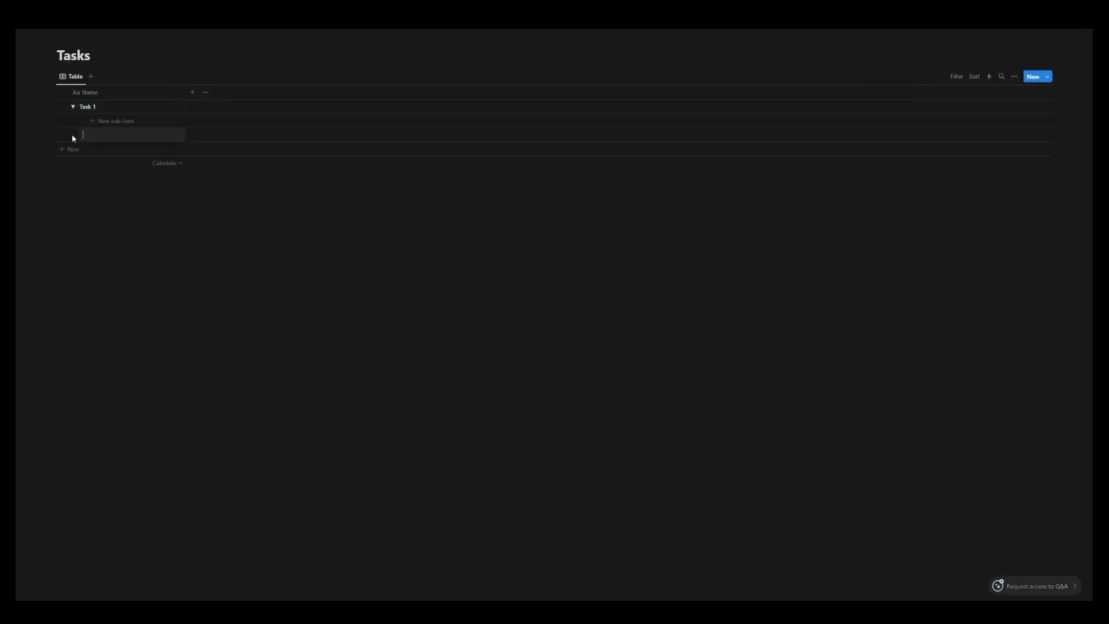
type("Project 1")
key("Return")
type("Project 1 - Task 1")
key("Return")
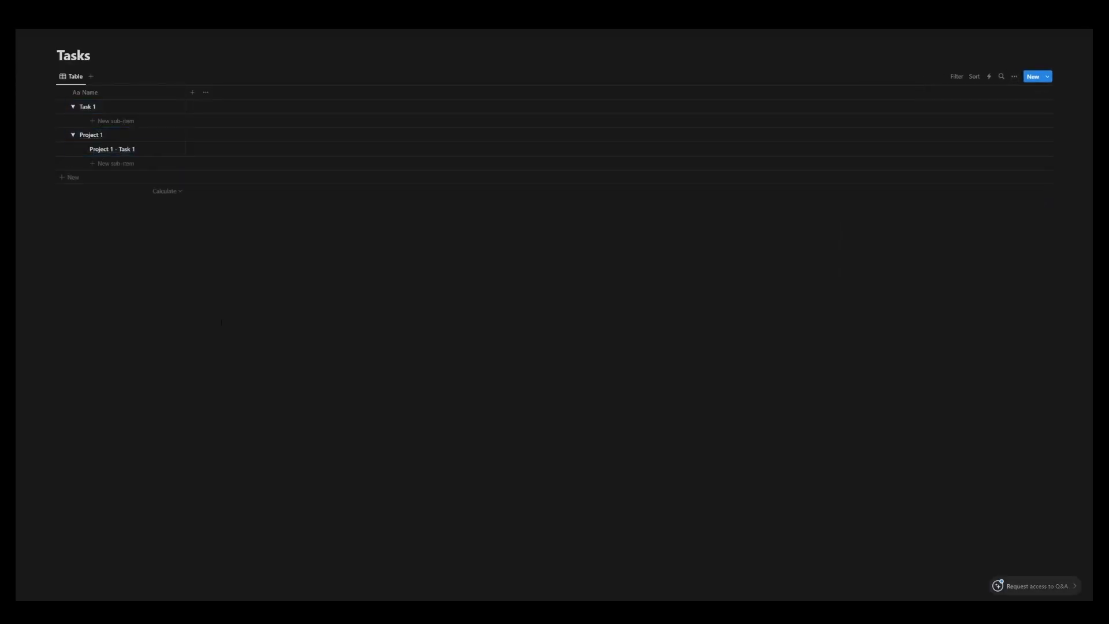
Add a Date property named Active Date to the Tasks database.
left_click(192, 92)
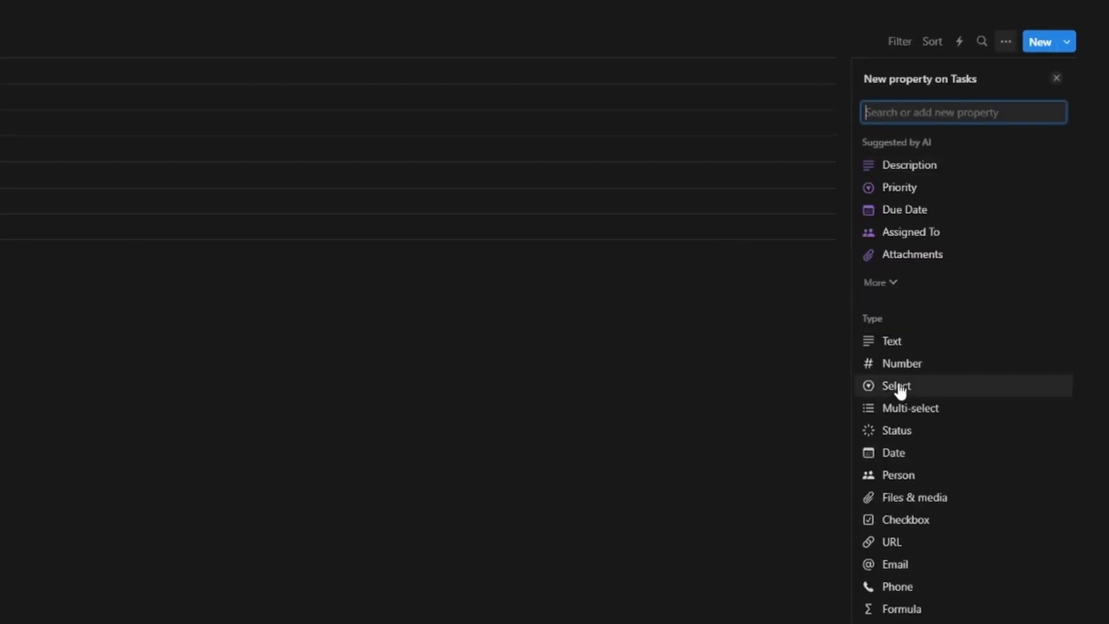
left_click(908, 454)
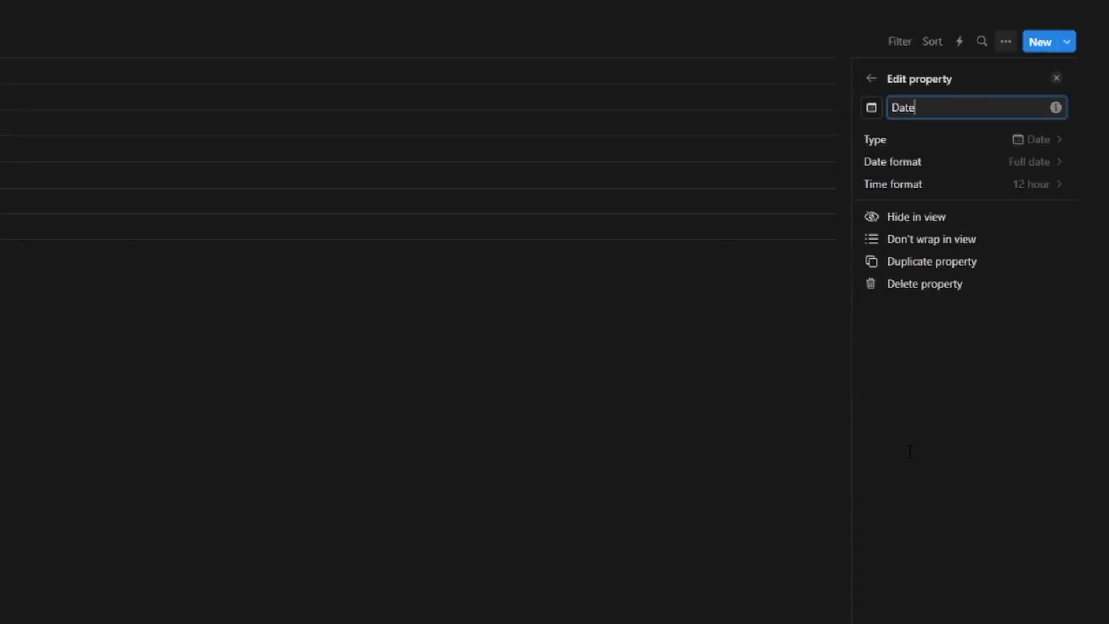
left_click_drag(948, 108, 885, 108)
type("Active Date")
left_click(789, 461)
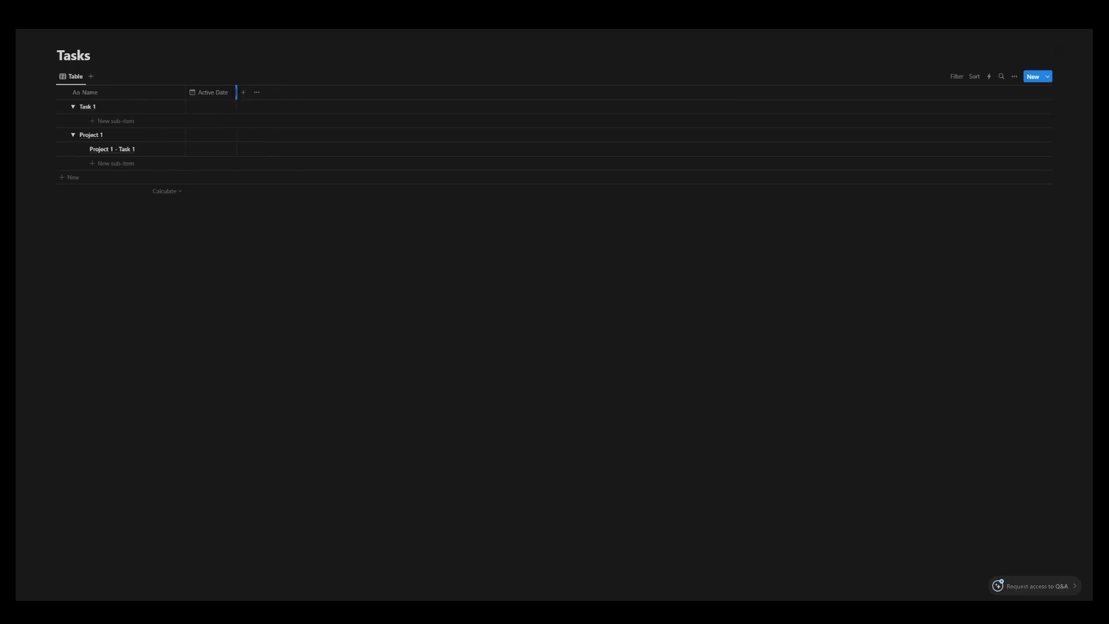
Add a Status property to the Tasks database and rename its Not started option to Todo.
left_click(244, 96)
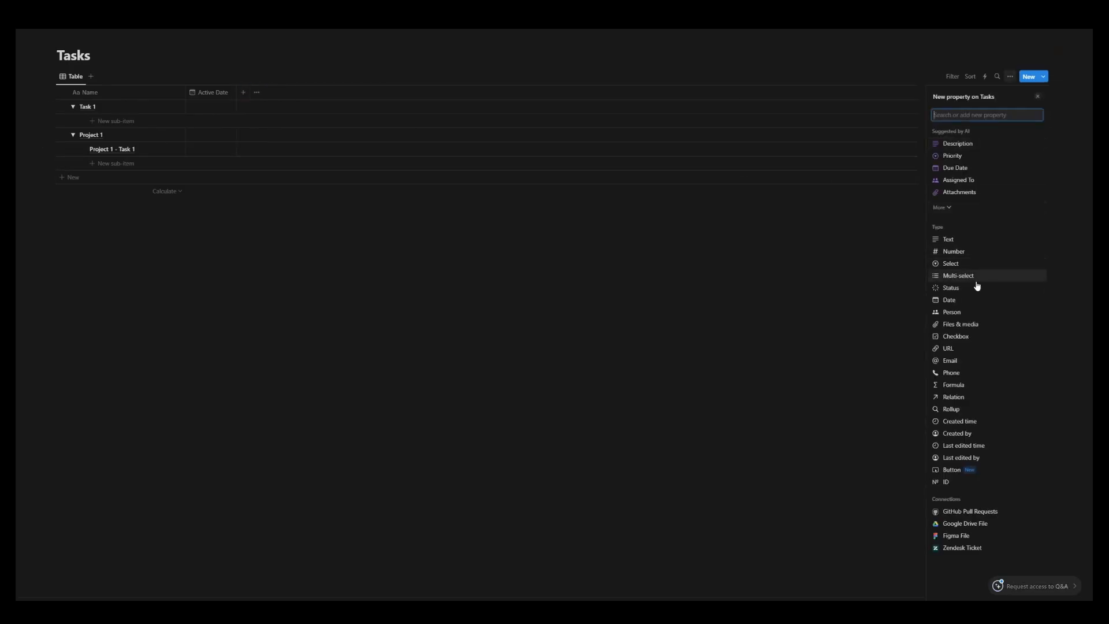
left_click(946, 339)
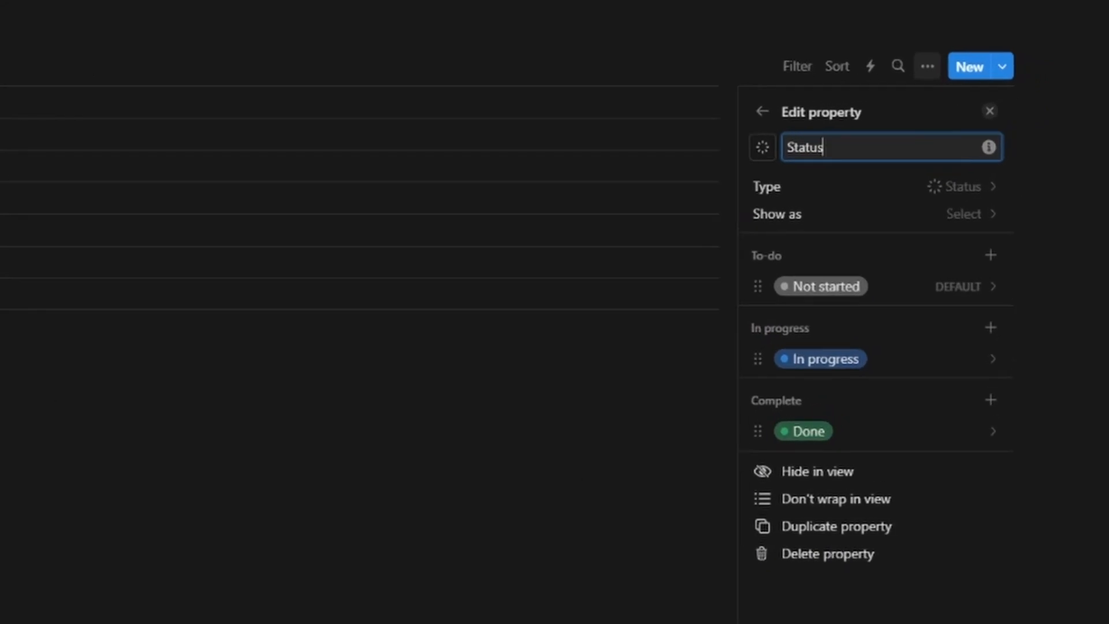
left_click(945, 290)
type("Todo")
key("Return")
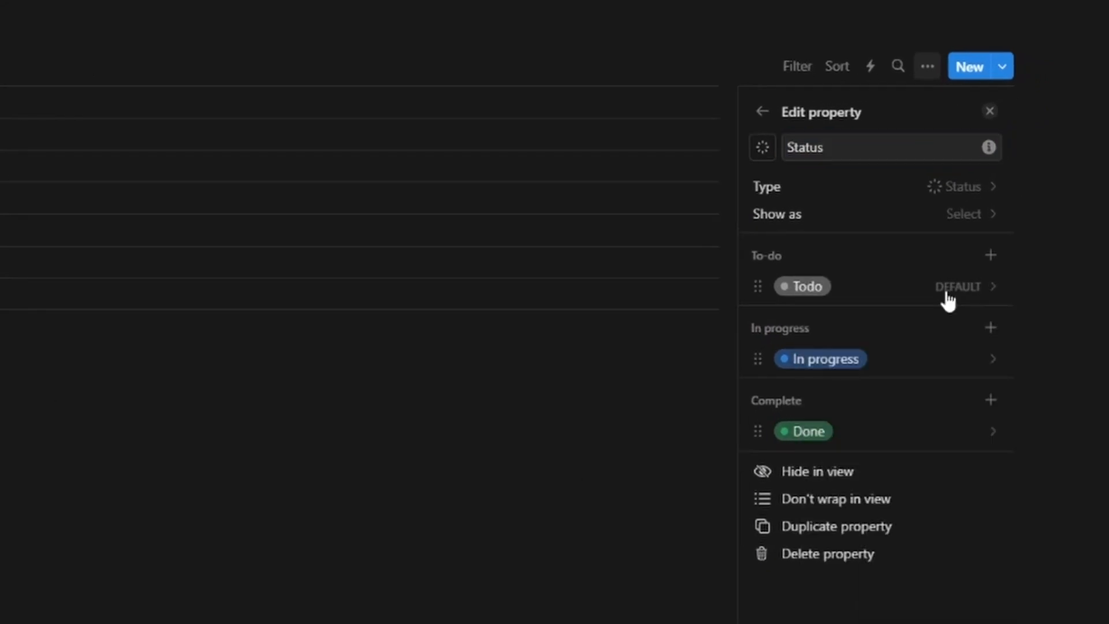
Add a Not Doing option to the Complete group of the Status property.
left_click(991, 399)
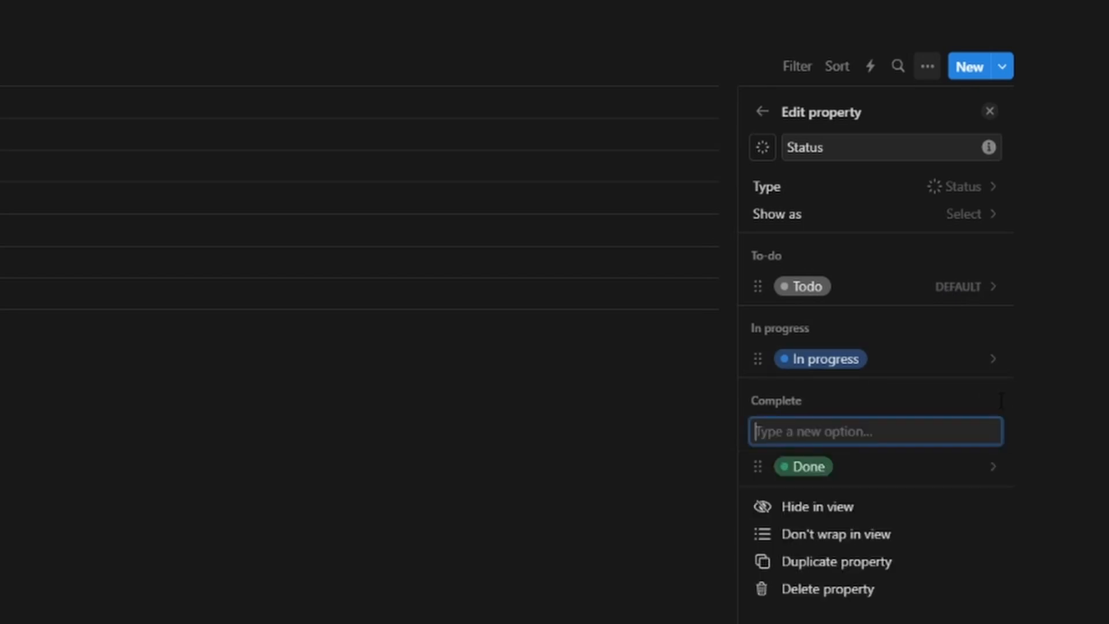
type("Not")
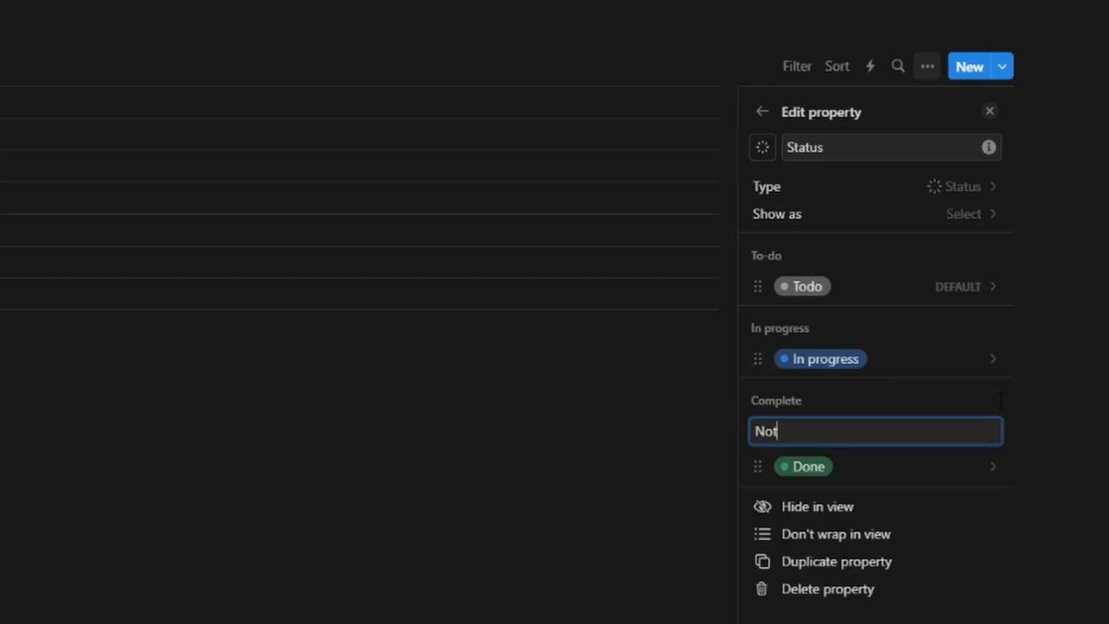
type(" Doing")
key("Return")
left_click(980, 472)
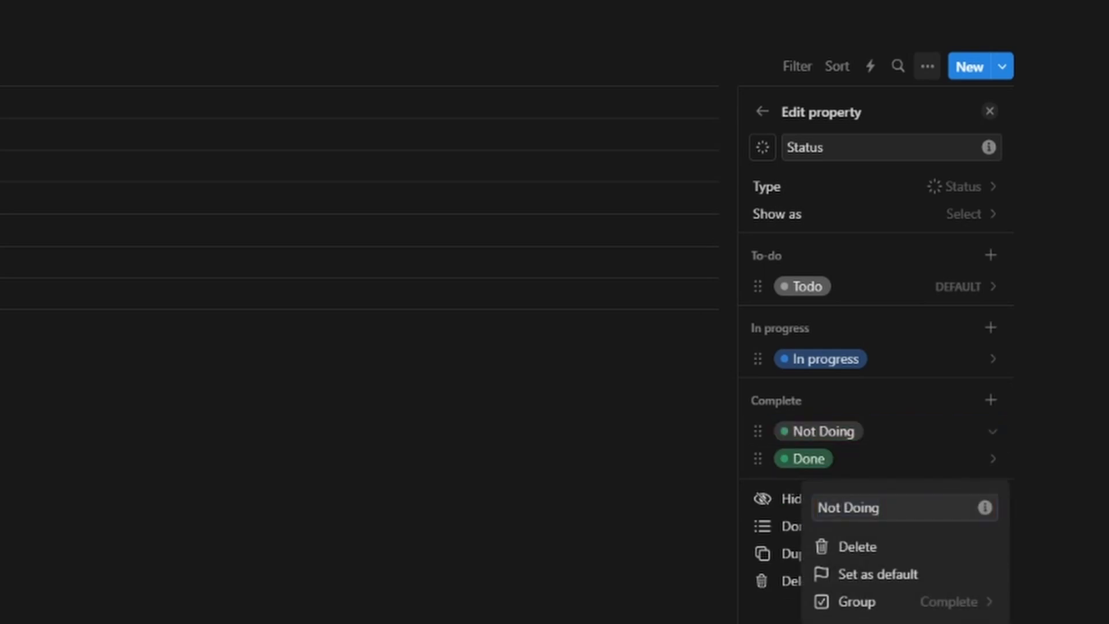
key("Escape")
Add an Idea option above Todo in the To-do group of the Status property and color the Todo option purple.
left_click(990, 256)
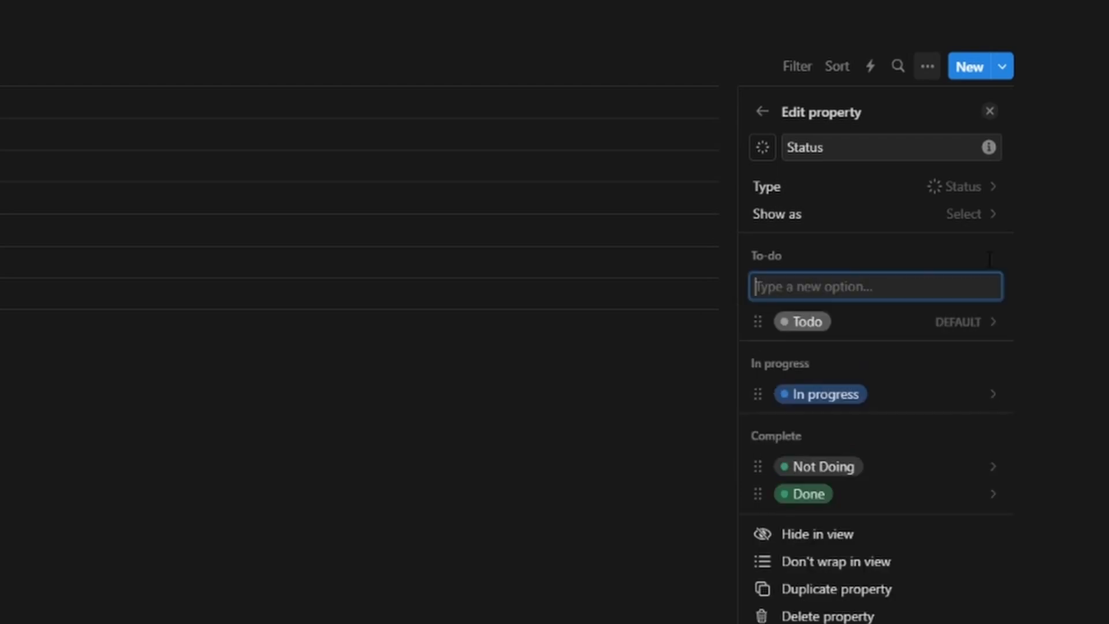
type("Idea")
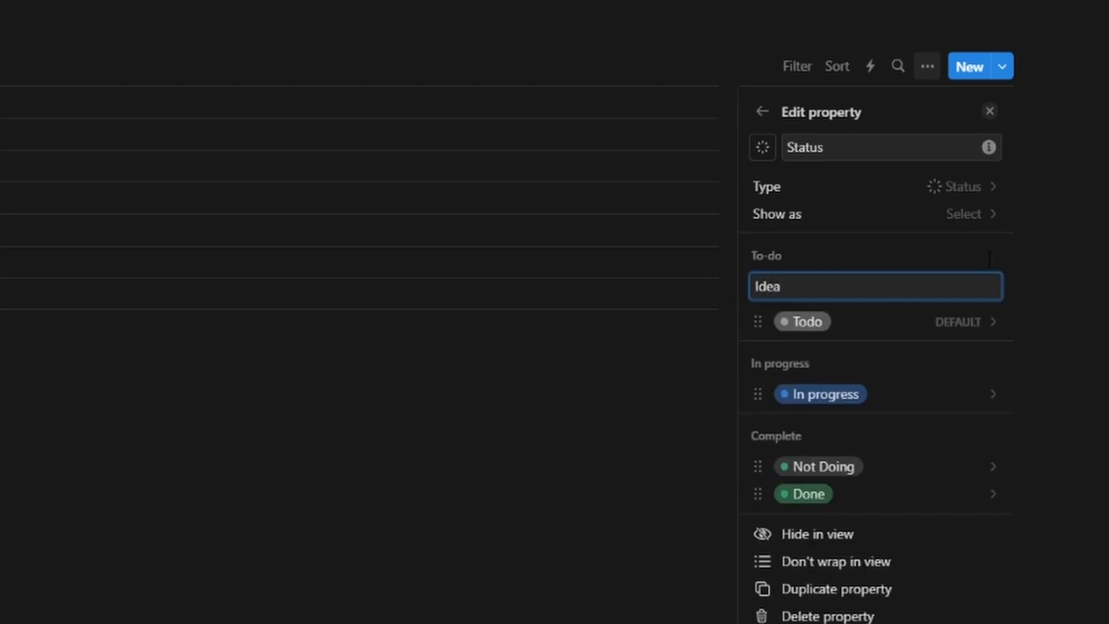
key("Return")
key("Escape")
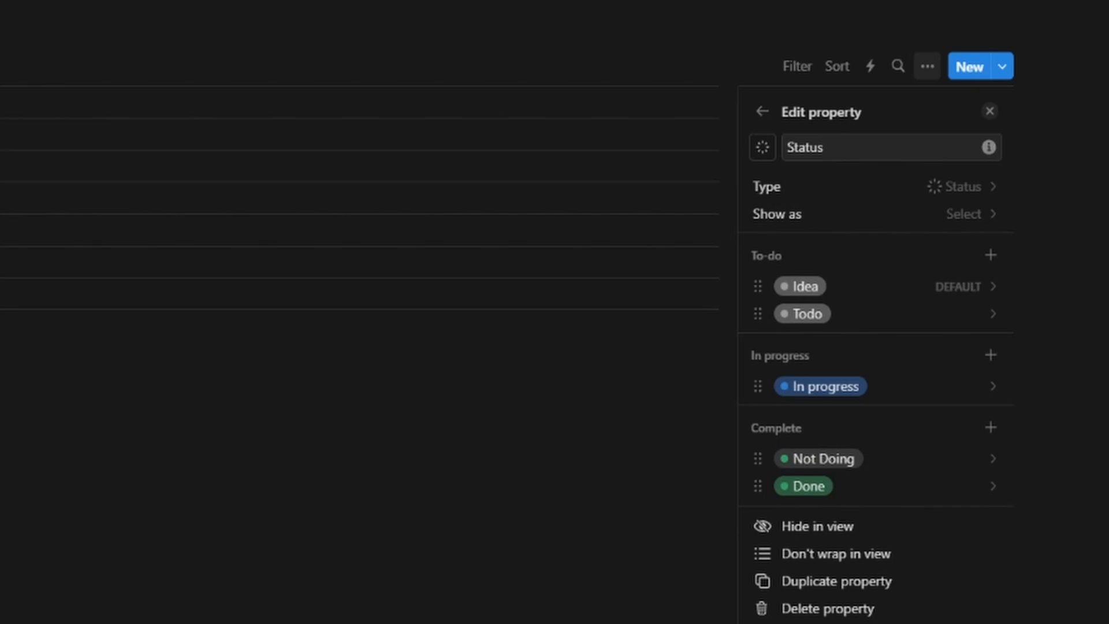
left_click(991, 313)
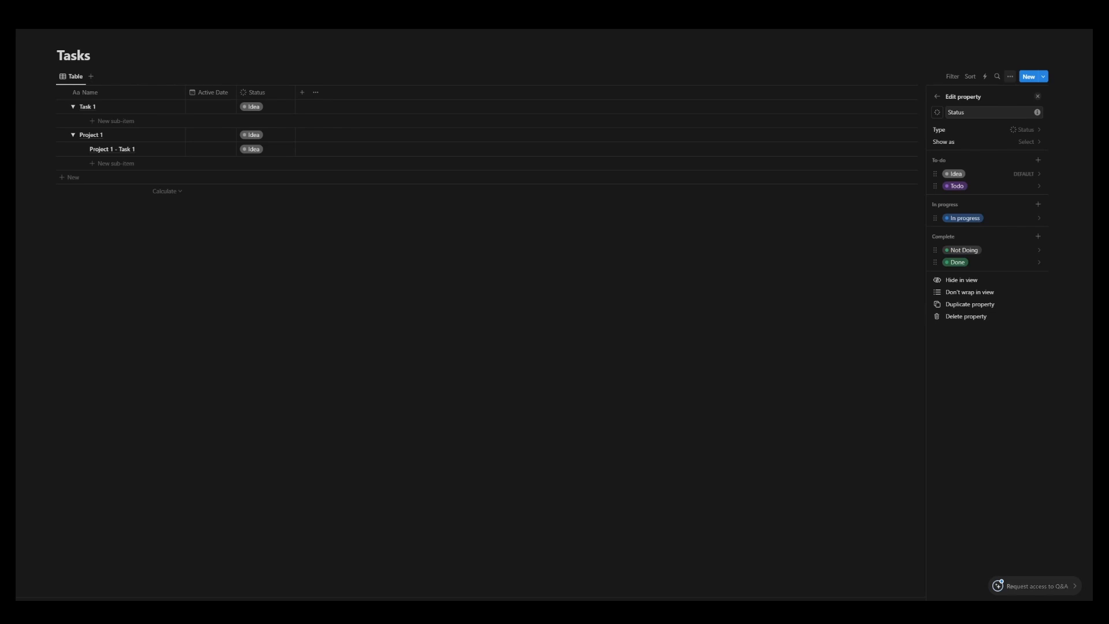
key("Escape")
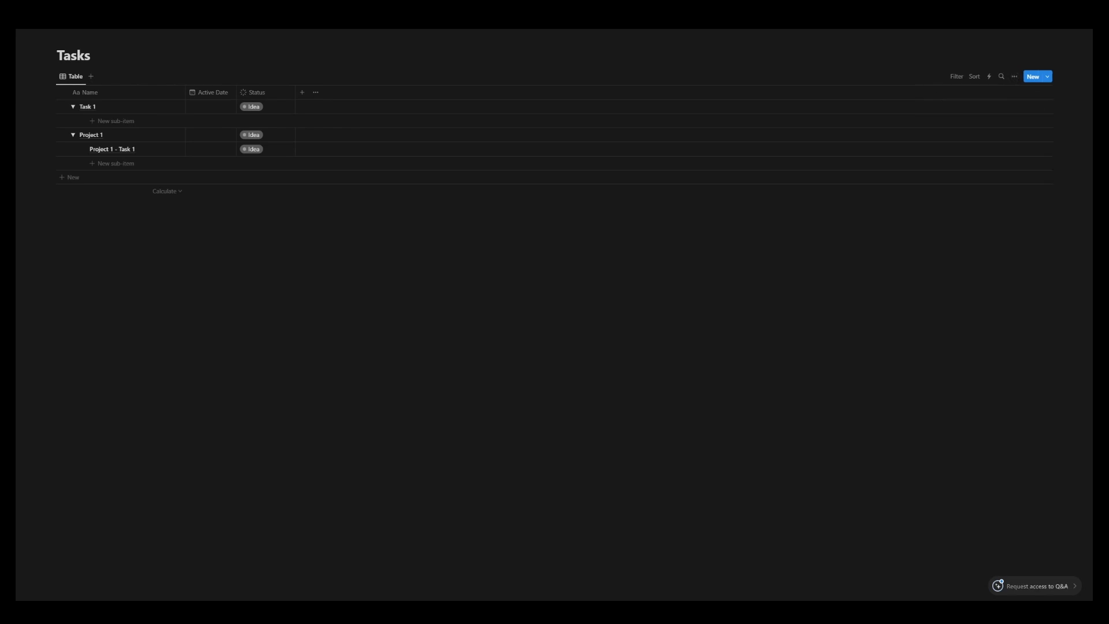
Add a Select property named Category to the Tasks database with the options Category 1 and Category 2.
left_click(302, 92)
left_click(962, 263)
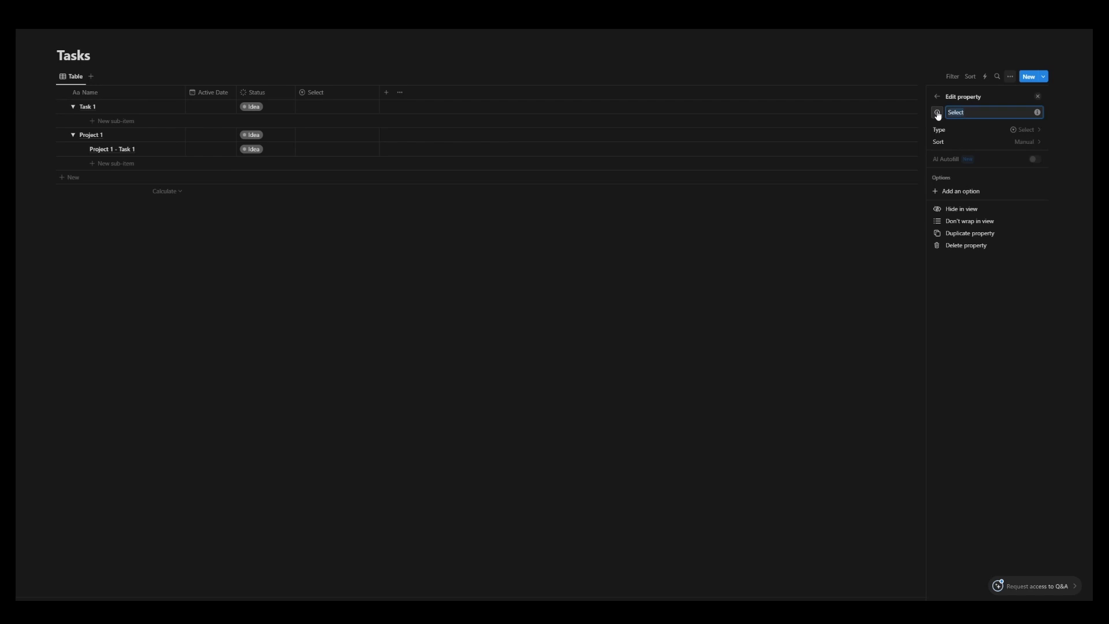
type("Category")
left_click(974, 195)
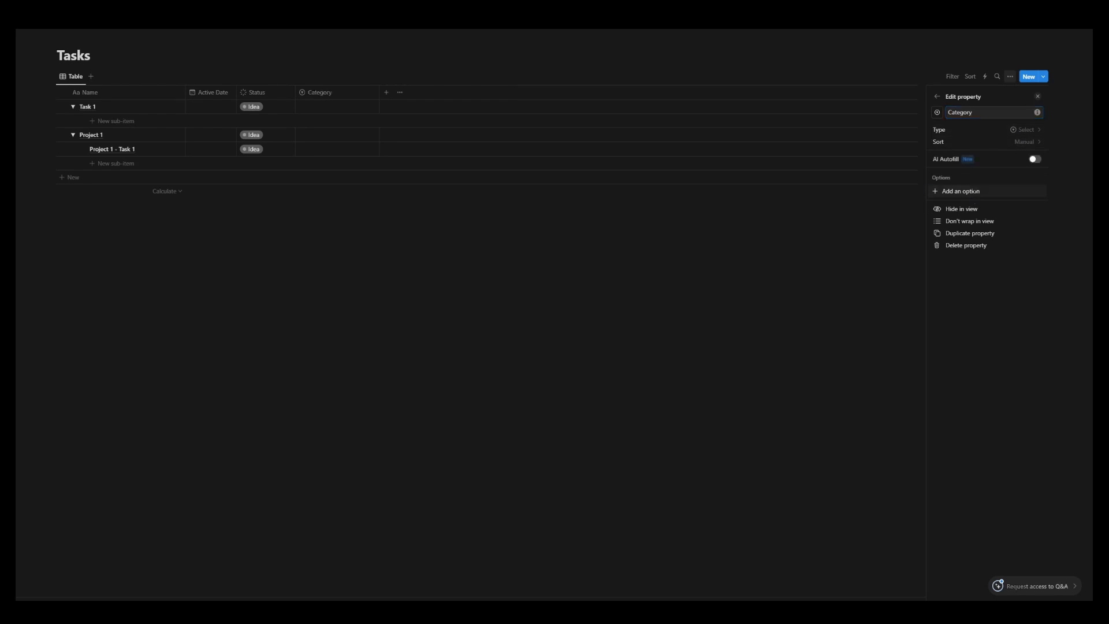
left_click(974, 194)
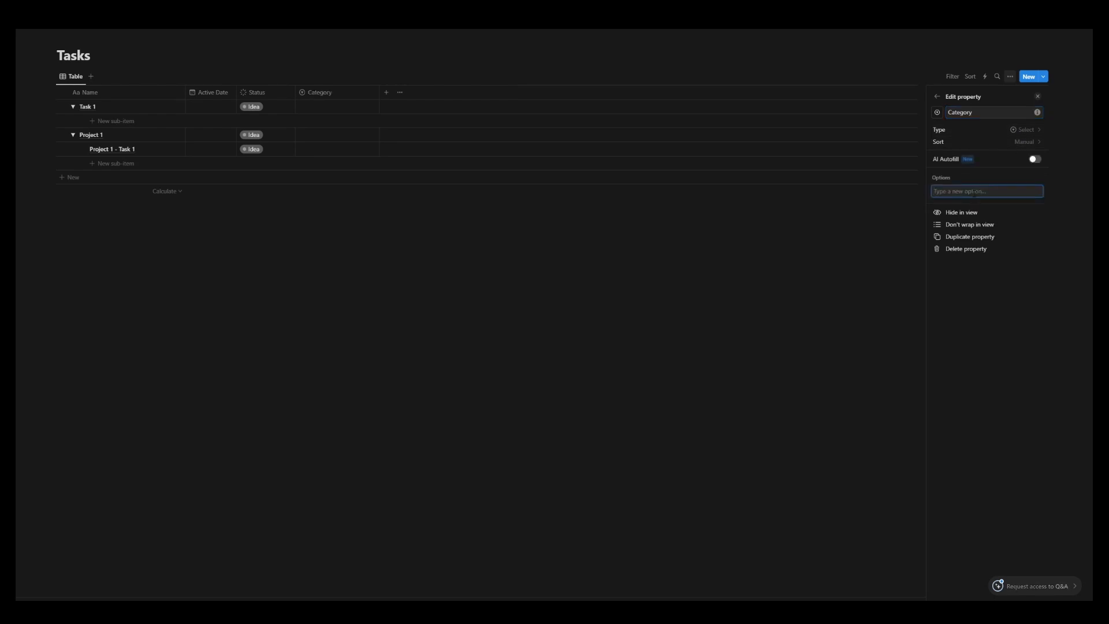
type("Category 1")
key("Return")
type("Category 2")
key("Return")
Color the Category 1 option pink and the Category 2 option blue.
left_click(1008, 222)
left_click(988, 388)
left_click(991, 189)
left_click(986, 332)
left_click(272, 120)
Assign Category 1 to Task 1, and Category 2 to both Project 1 and Project 1 - Task 1.
left_click(337, 107)
left_click(349, 148)
left_click(339, 135)
left_click(332, 163)
left_click(332, 149)
left_click(332, 177)
Add a Number property named Target to the Tasks database and narrow its column.
left_click(386, 93)
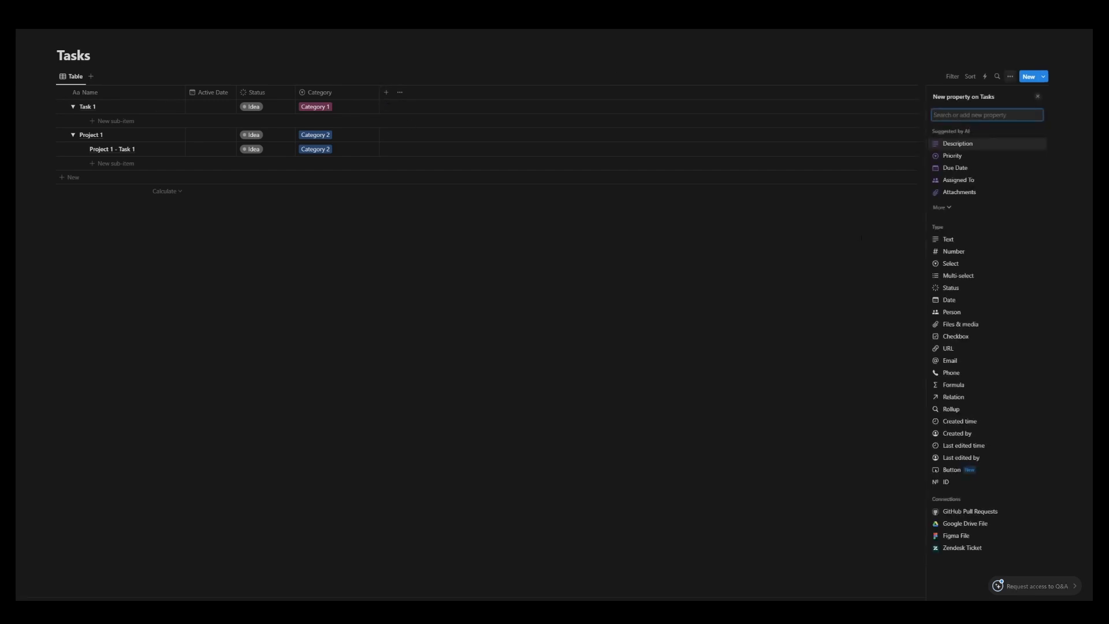
left_click(959, 252)
key("BackSpace")
key("BackSpace")
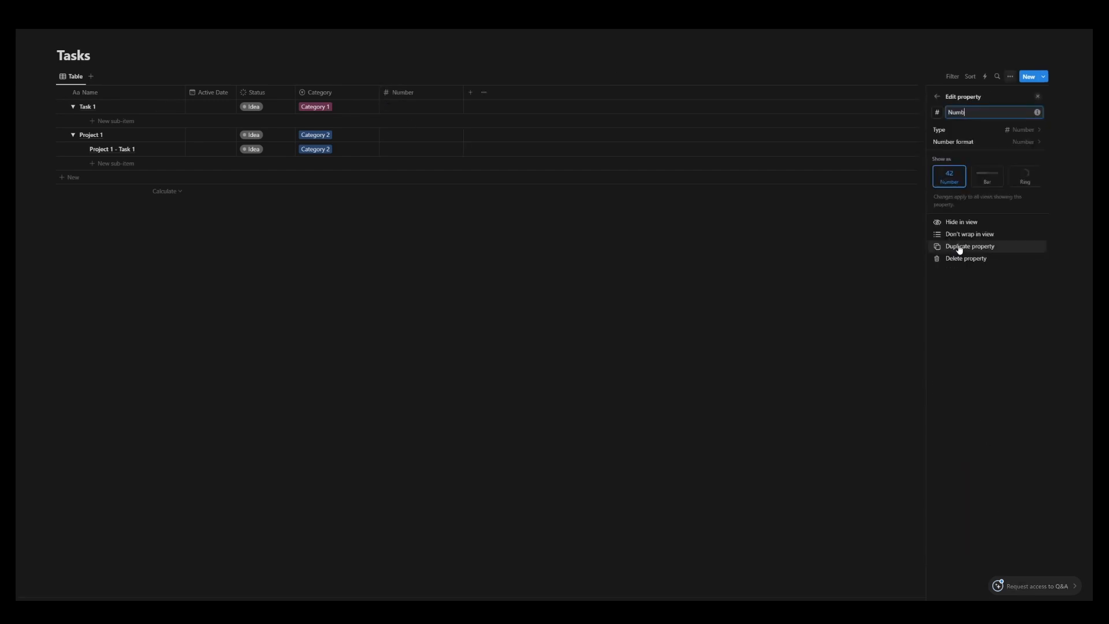
key("BackSpace")
type("Target")
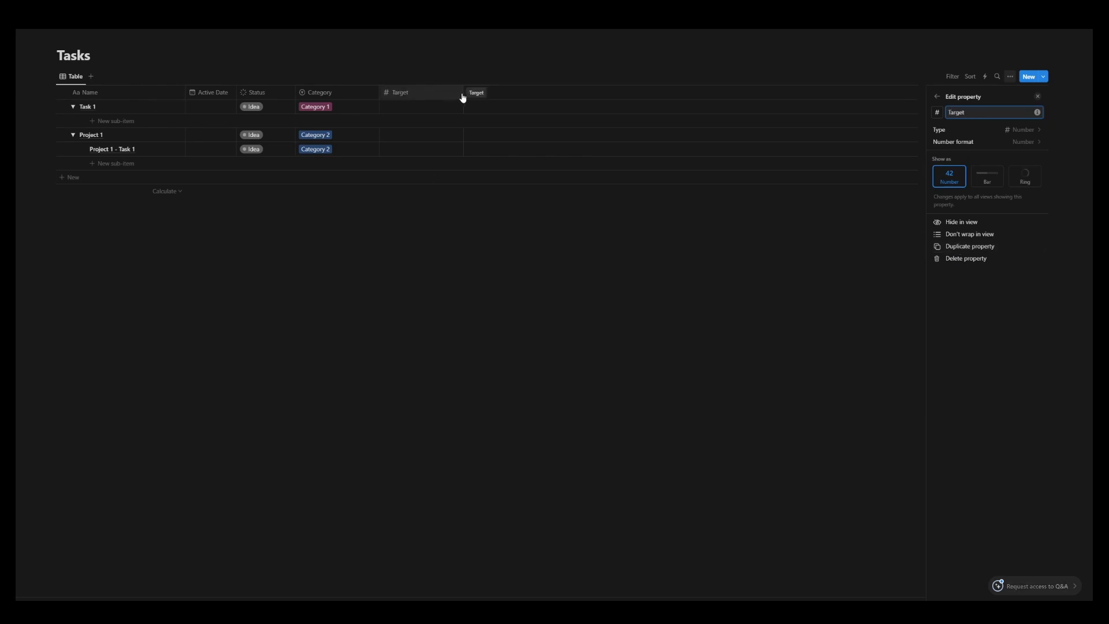
left_click_drag(463, 97, 427, 99)
Add a second Number property named Amt Done to the Tasks database.
left_click(436, 96)
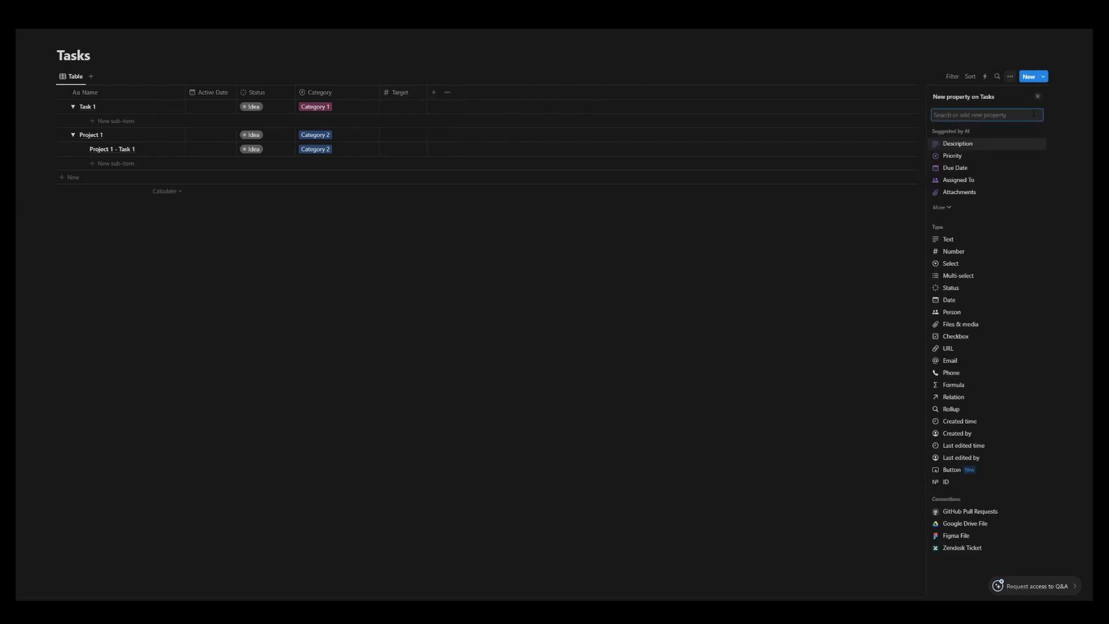
left_click(978, 253)
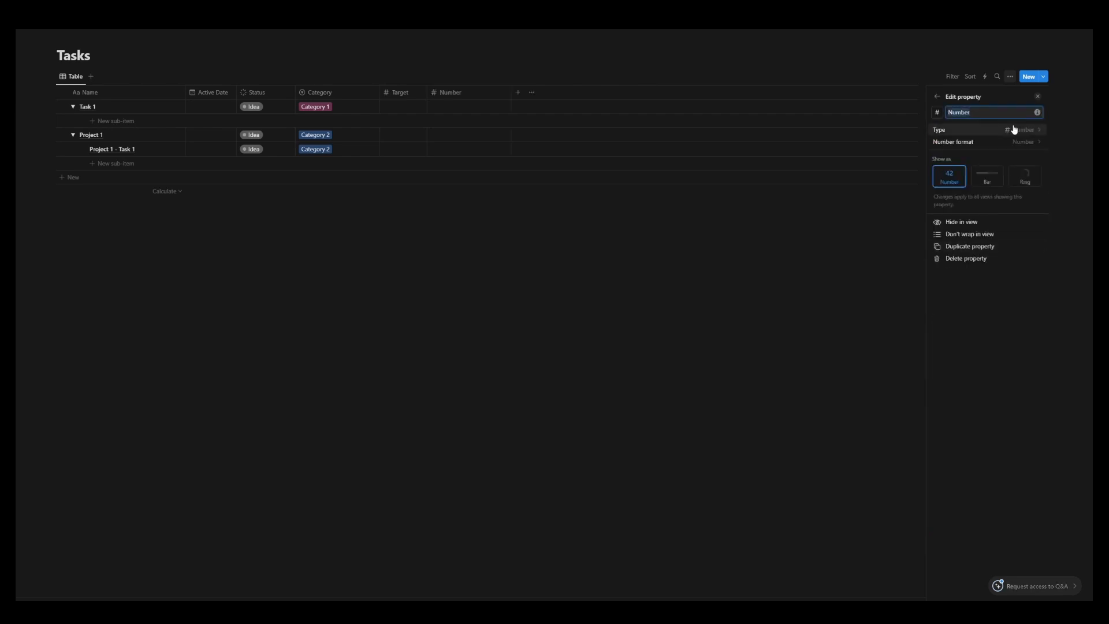
type("Amt Done")
Rename the Target property to Amt Target and narrow the Amt Target and Amt Done columns to fit their names.
left_click(400, 93)
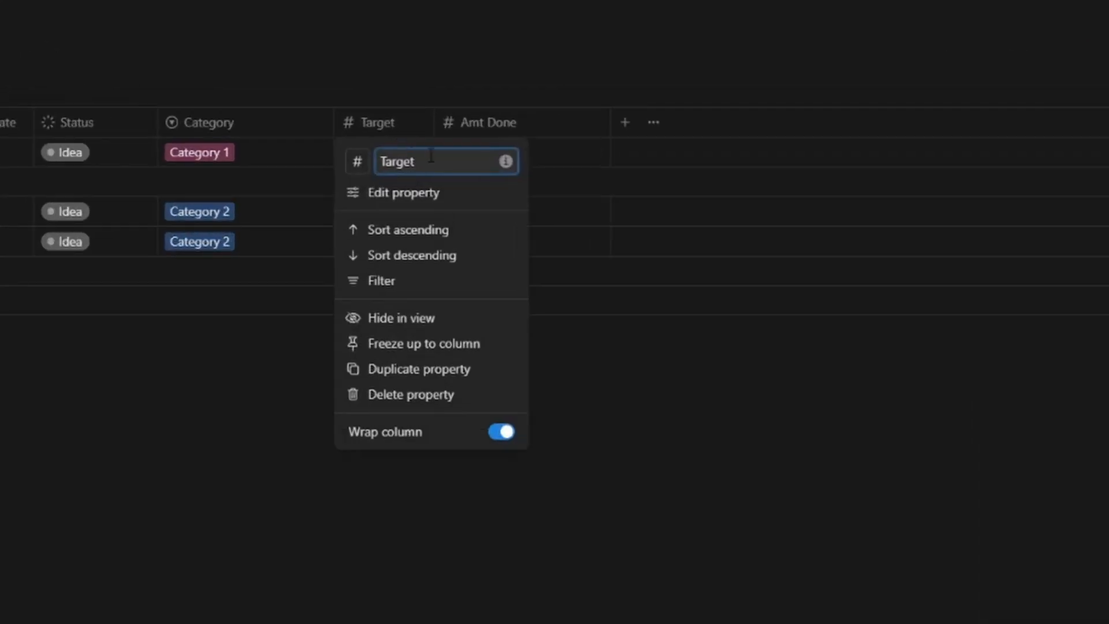
type("Amt D")
key("BackSpace")
type("Target")
key("Return")
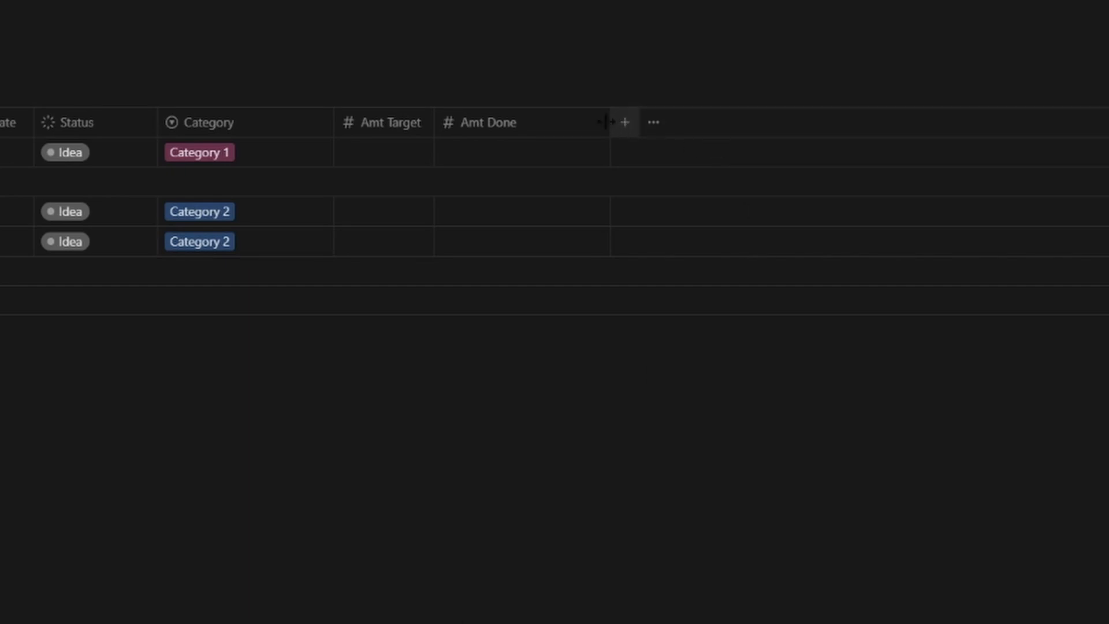
left_click_drag(610, 124, 548, 128)
left_click_drag(434, 122, 429, 122)
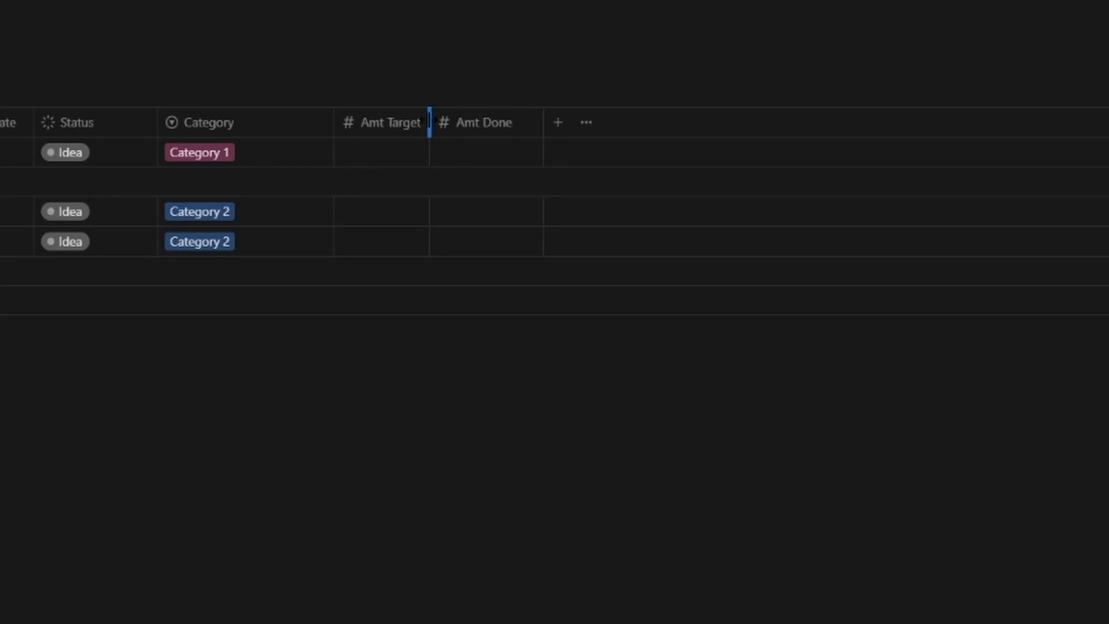
Change the Amt Target property's icon to the target with an arrow.
left_click(347, 129)
left_click(357, 162)
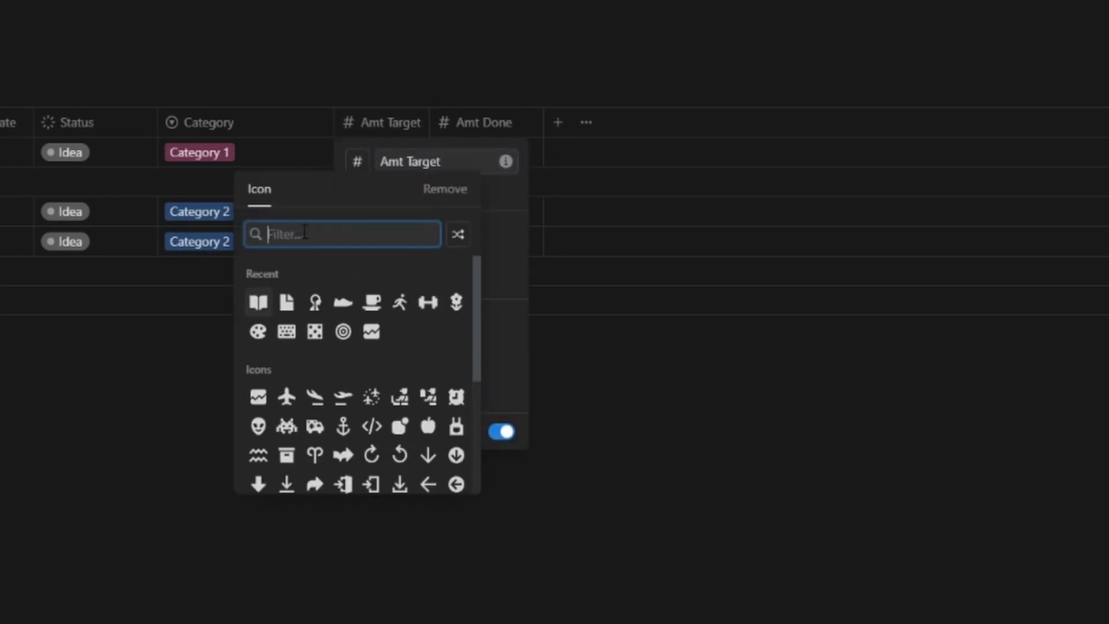
type("tar")
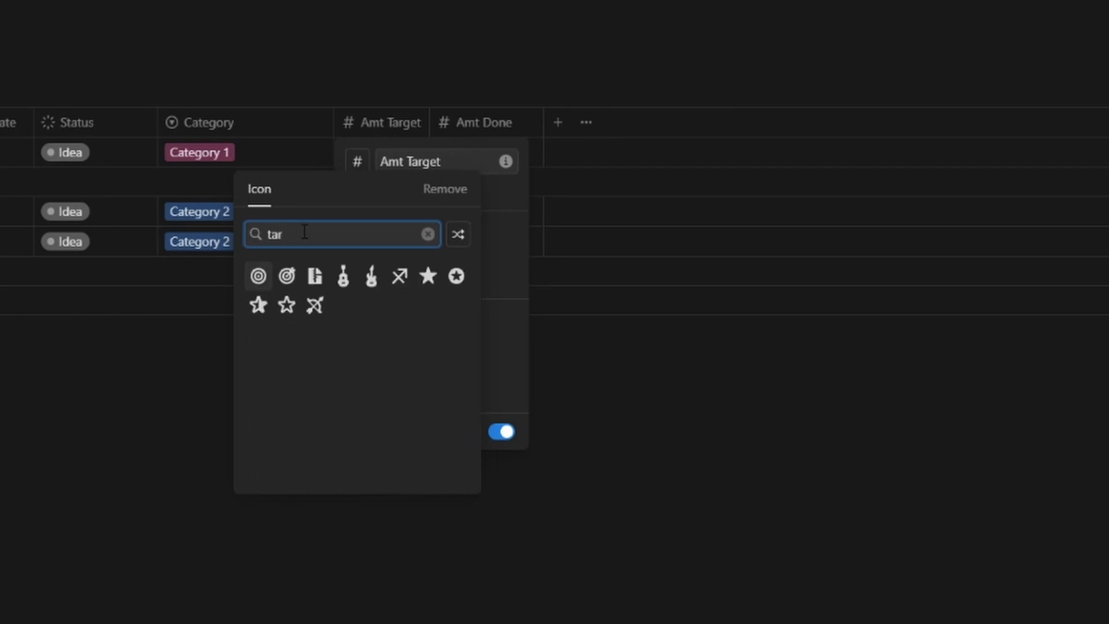
left_click(286, 280)
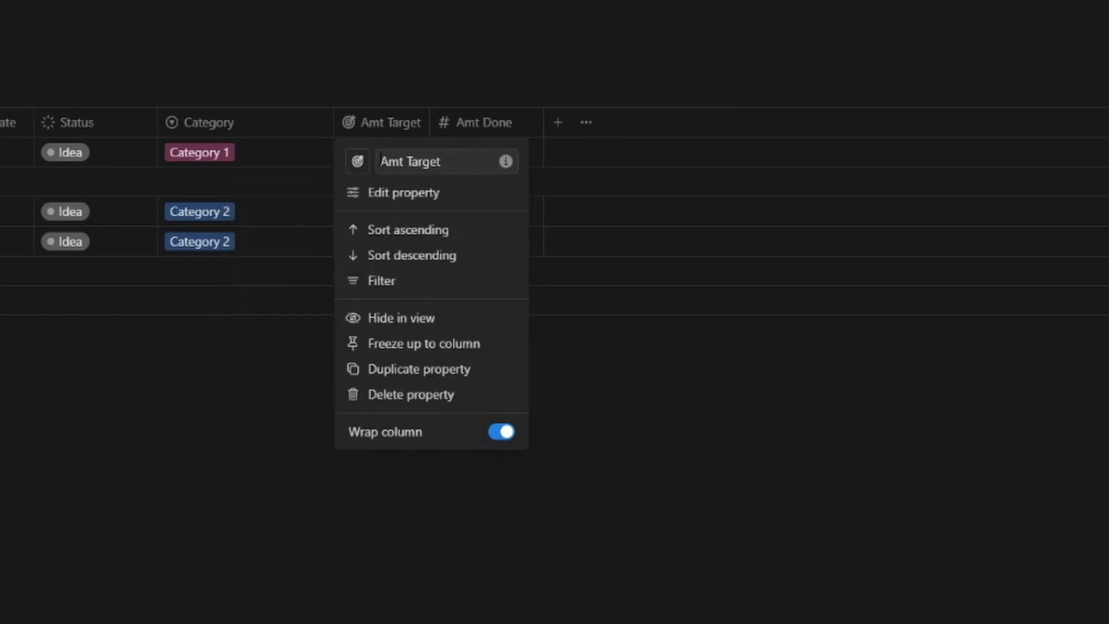
Change the Amt Done property's icon to a plain checkmark.
left_click(465, 123)
left_click(465, 123)
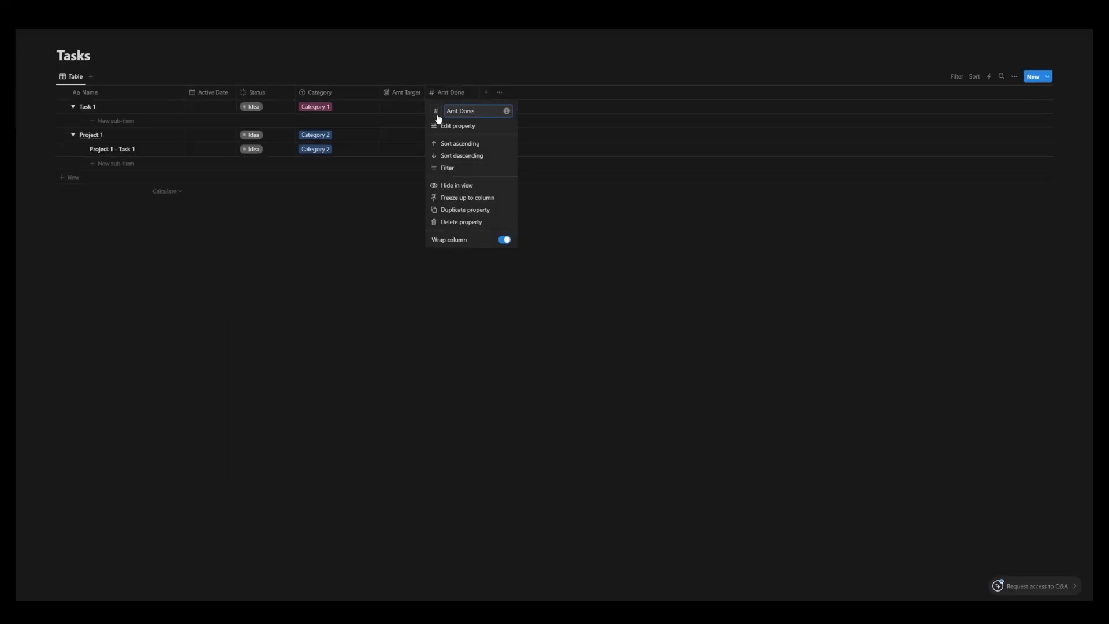
left_click(436, 113)
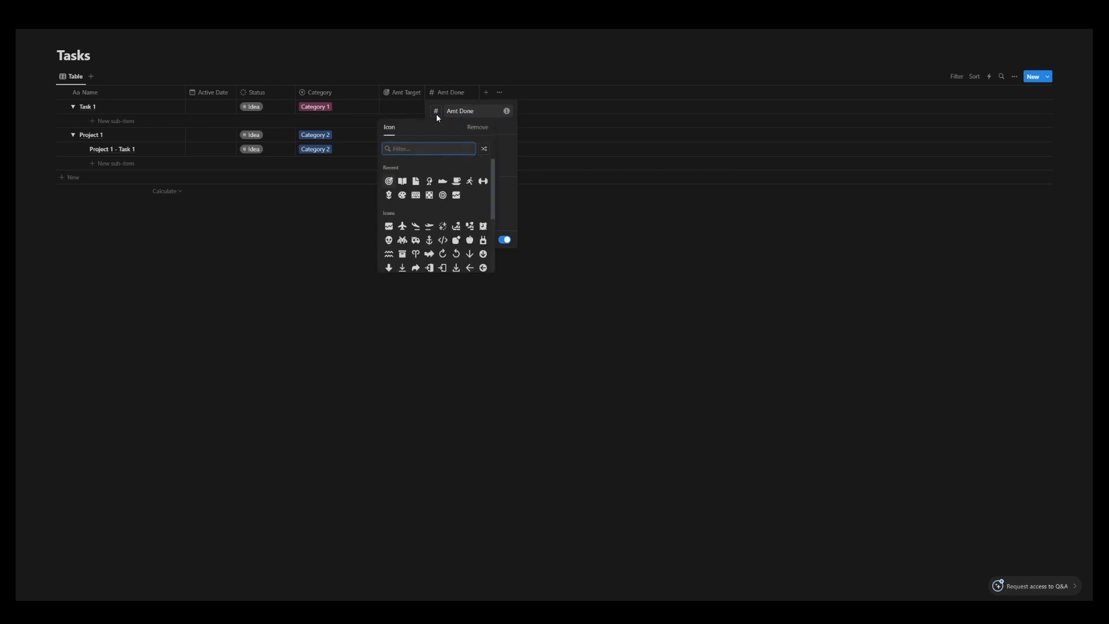
type("check")
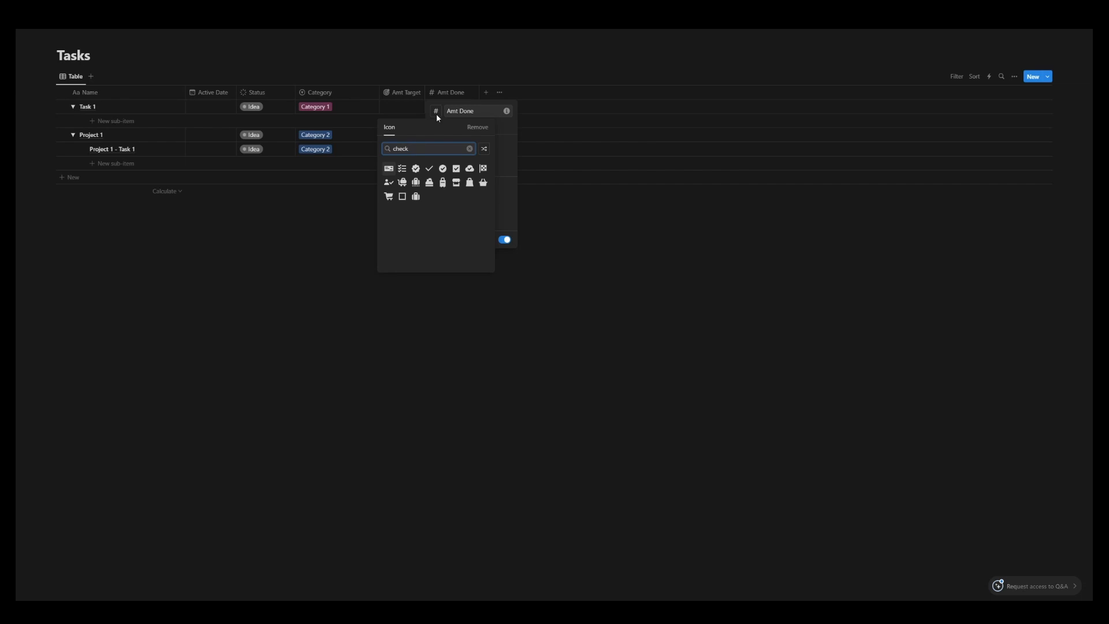
left_click(430, 168)
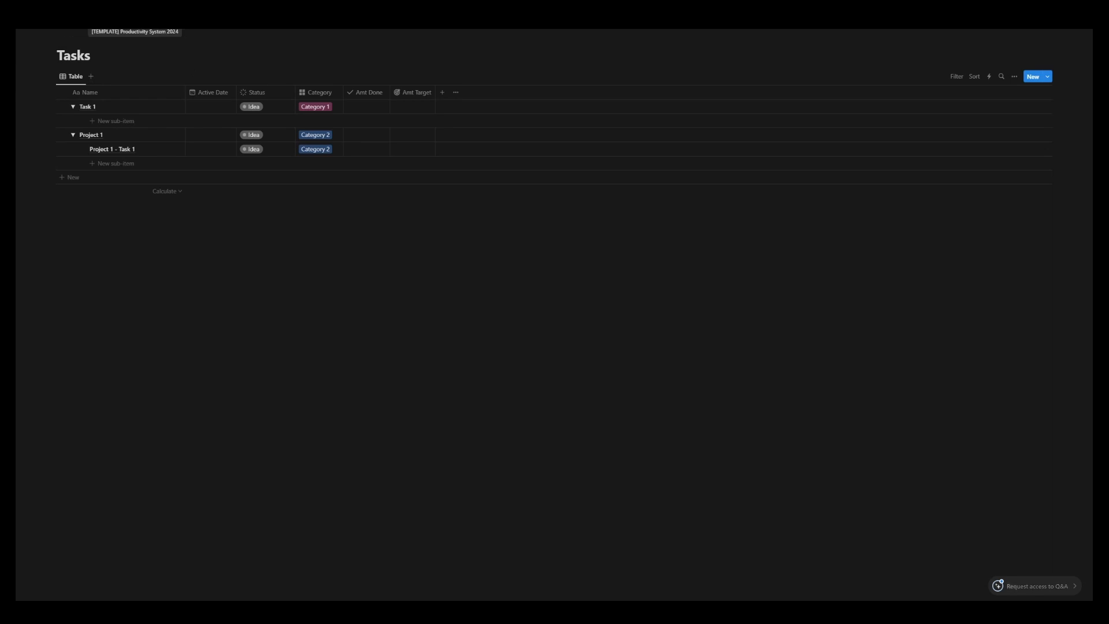
Create a full-page database named Task History under Databases on the Productivity System 2024 page, and narrow its Name column.
left_click(134, 20)
left_click(464, 244)
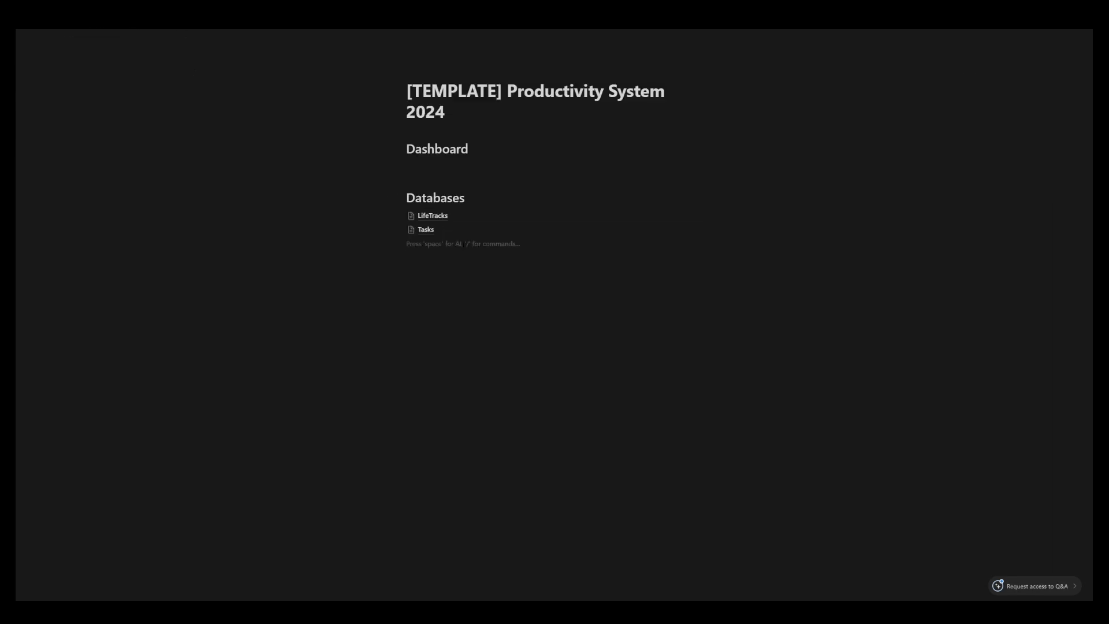
type("/page")
key("Down")
key("Down")
key("Down")
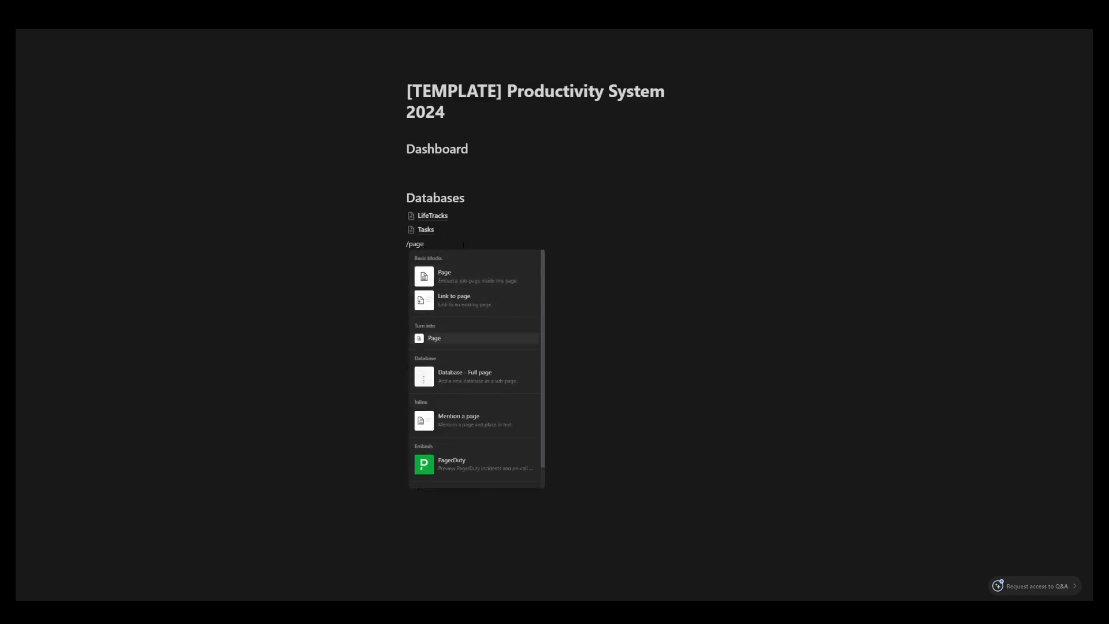
key("Return")
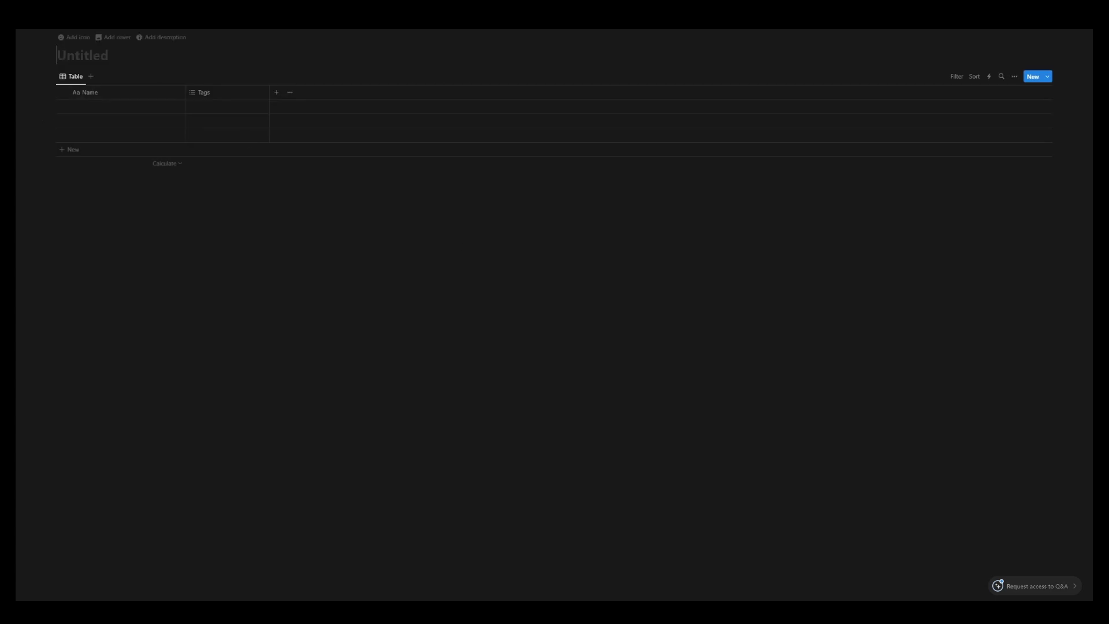
type("Task ")
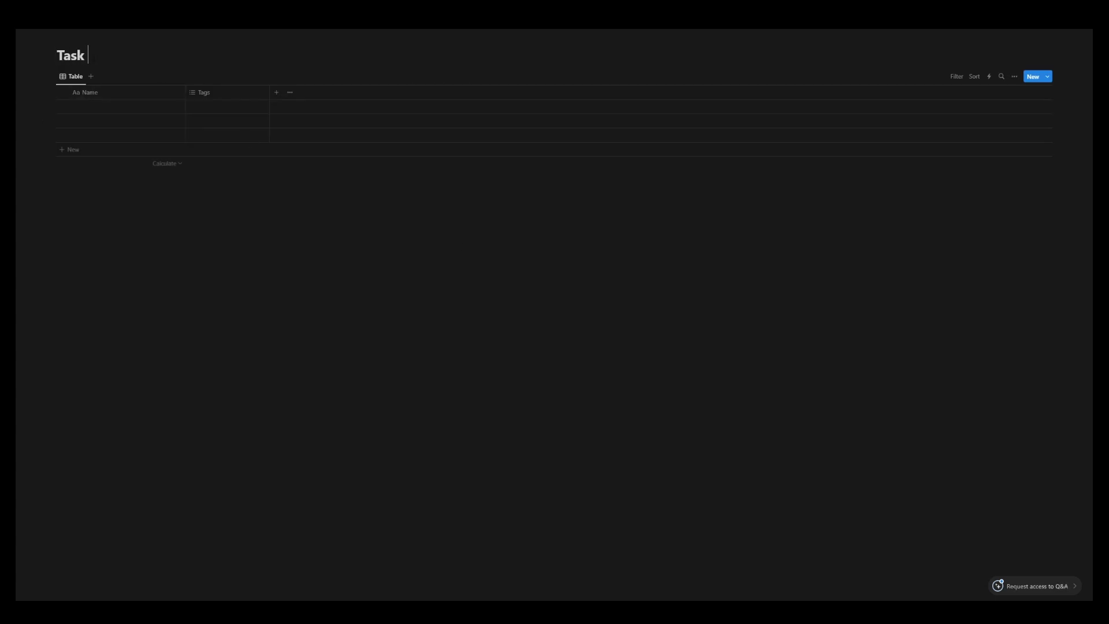
type("History")
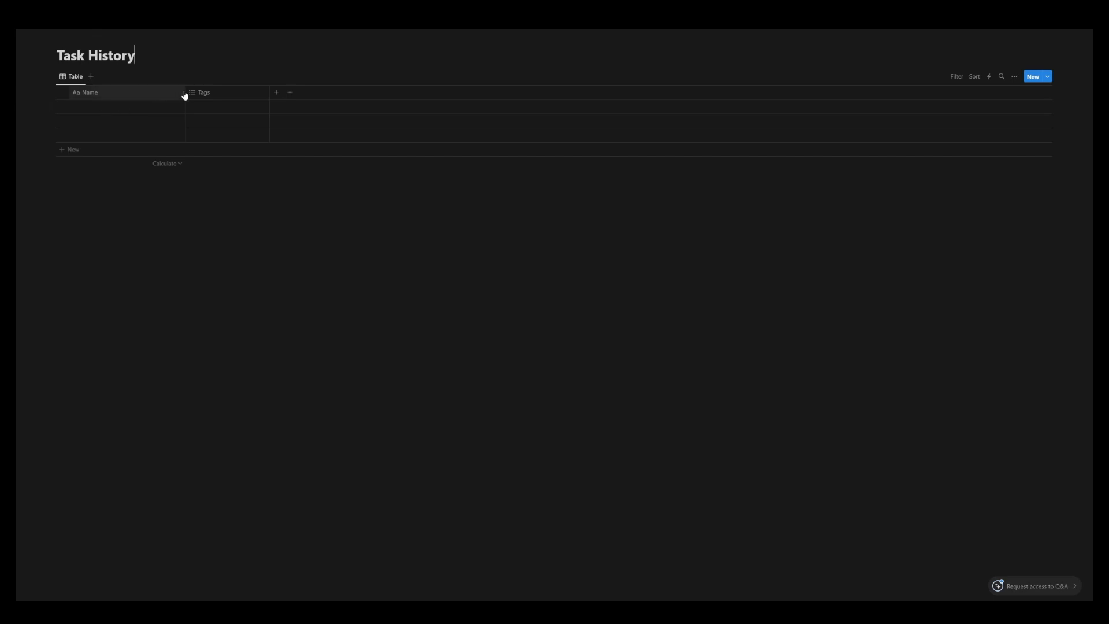
left_click_drag(184, 94, 113, 101)
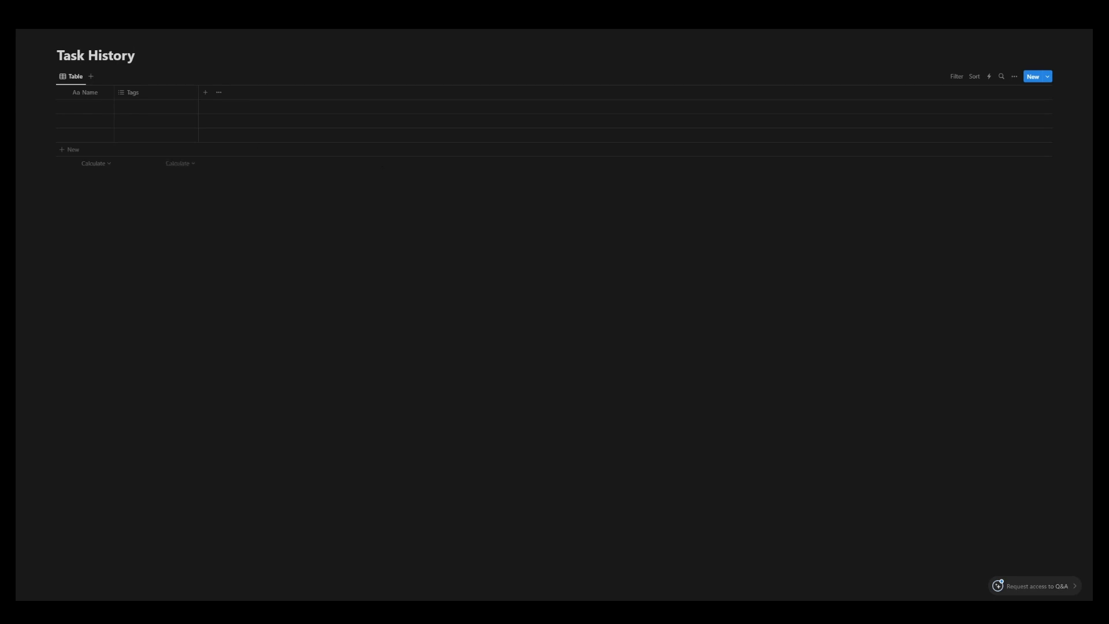
Rename the Tags property of Task History to Completed Date and change its type to Date.
double_click(181, 123)
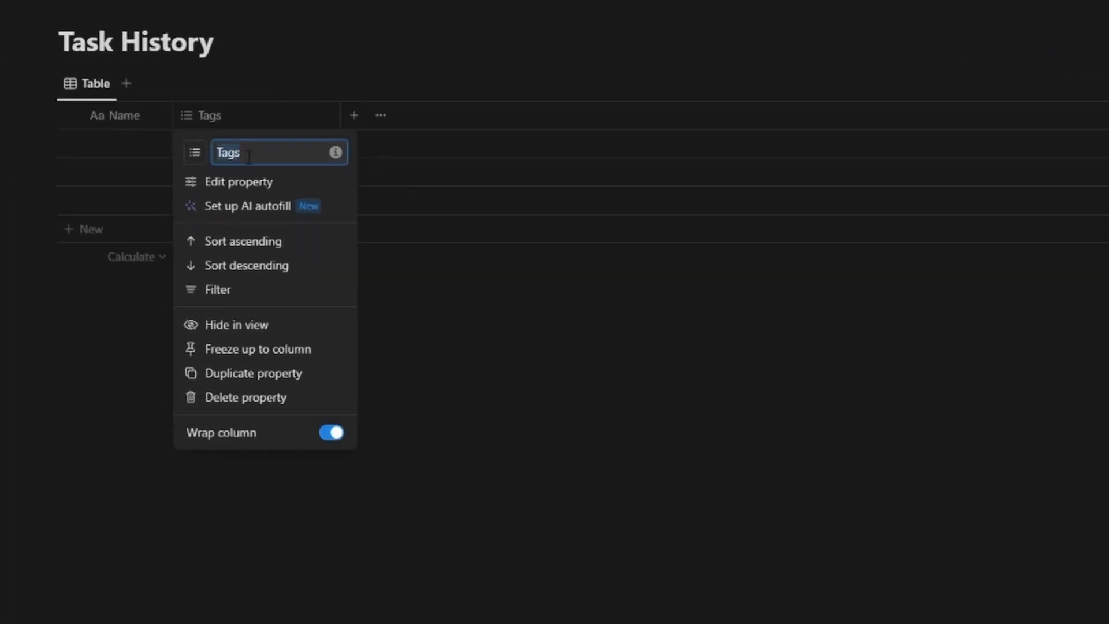
type("Completed Date")
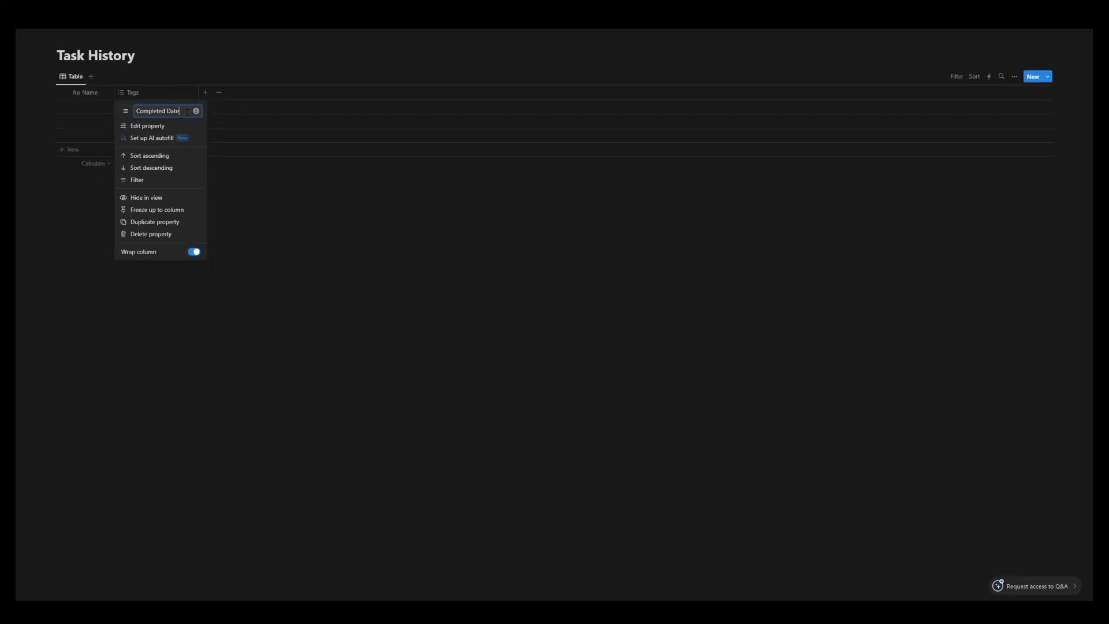
left_click(144, 126)
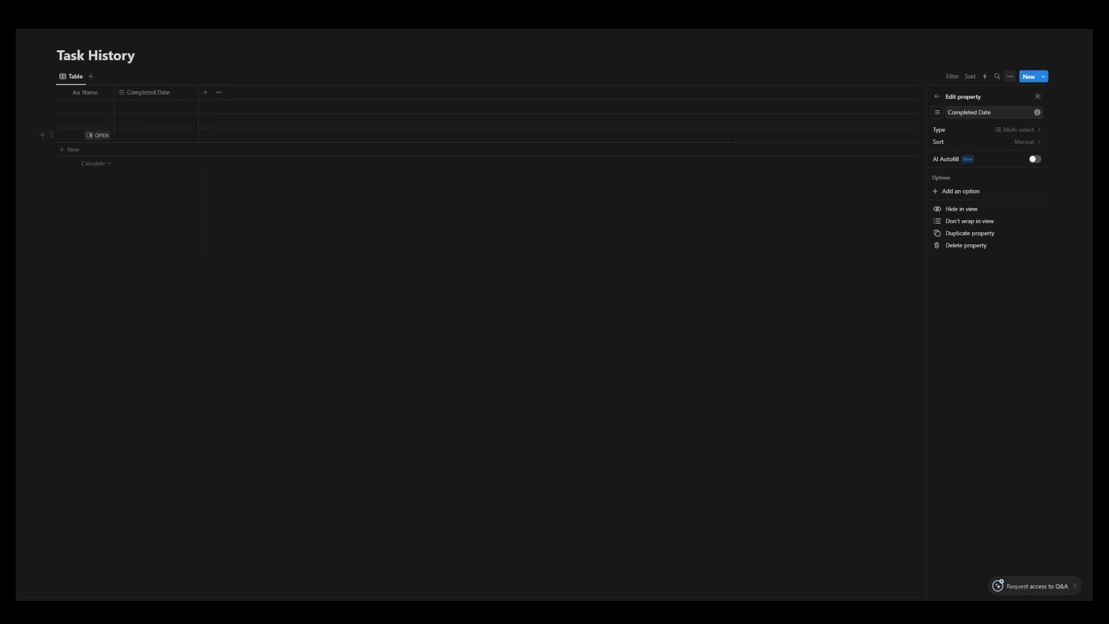
left_click(1007, 131)
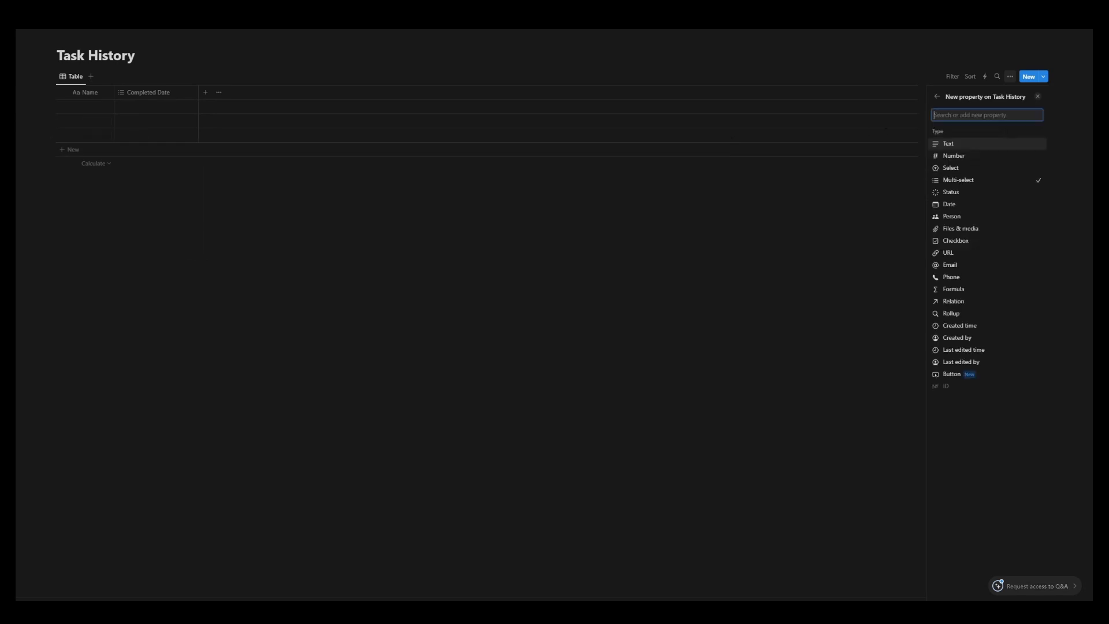
left_click(952, 204)
Add a Checkbox property named WasDone to the Task History database.
left_click(1009, 129)
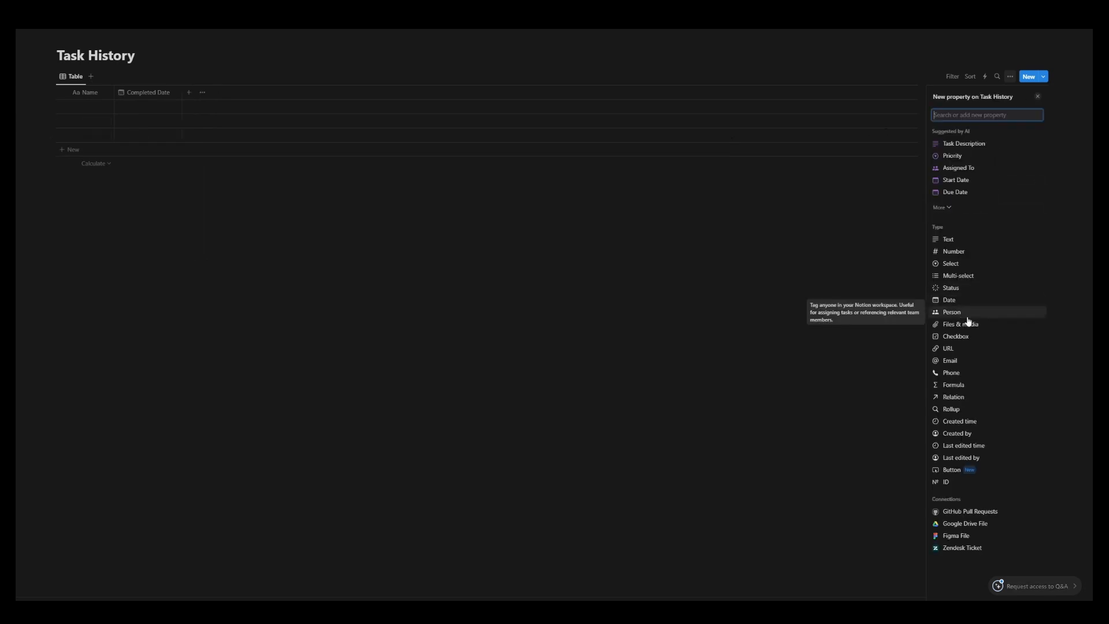
left_click(966, 337)
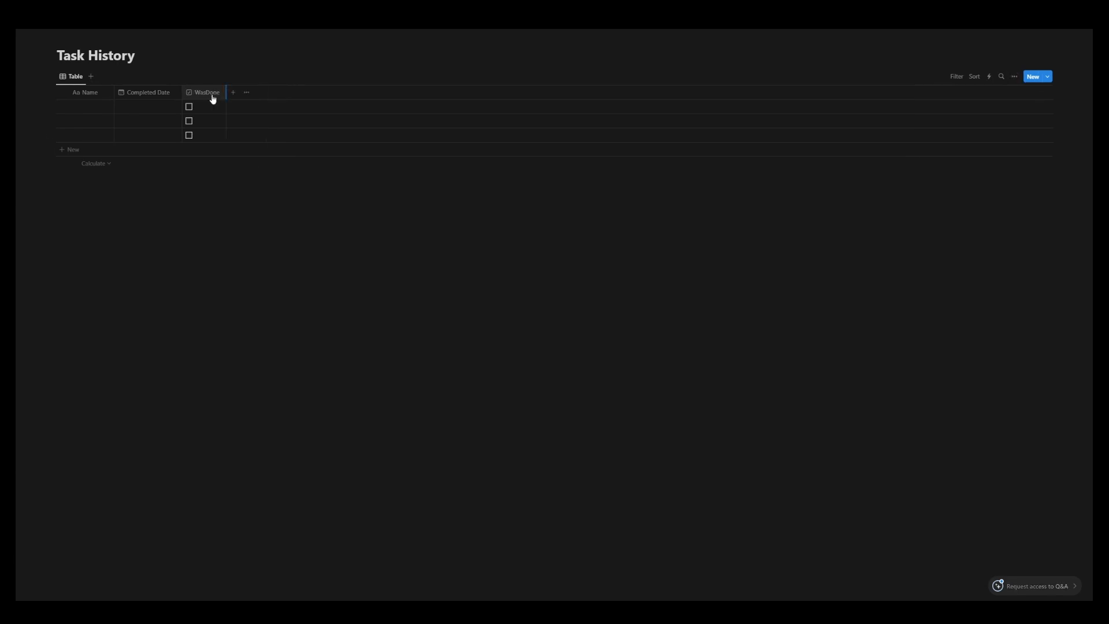
Rename the WasDone checkbox property of Task History to IsDone.
left_click(213, 94)
left_click(215, 110)
key("BackSpace")
key("BackSpace")
key("BackSpace")
type("IsDone")
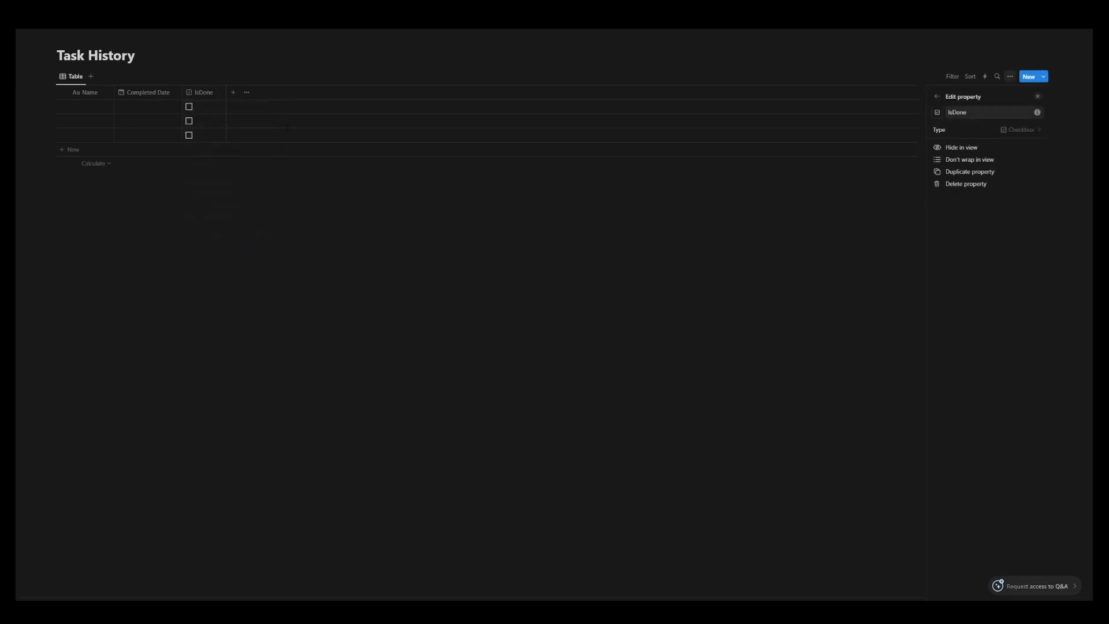
Add a Relation property named Tasks to Task History, linked to the template's Tasks database with no limit and also shown on Tasks.
type("rela")
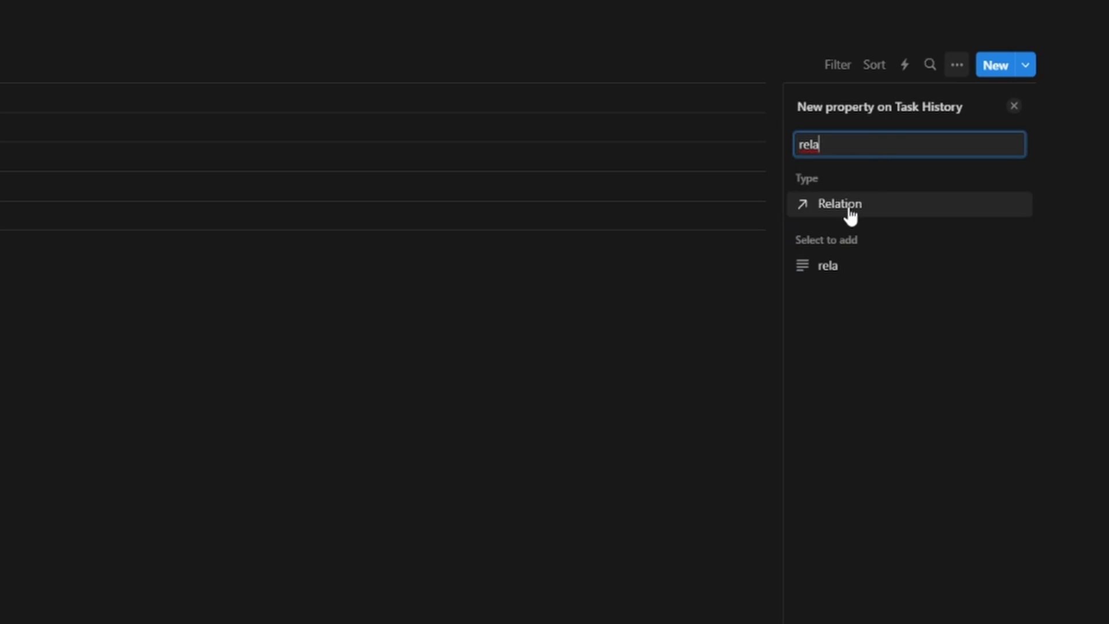
left_click(945, 154)
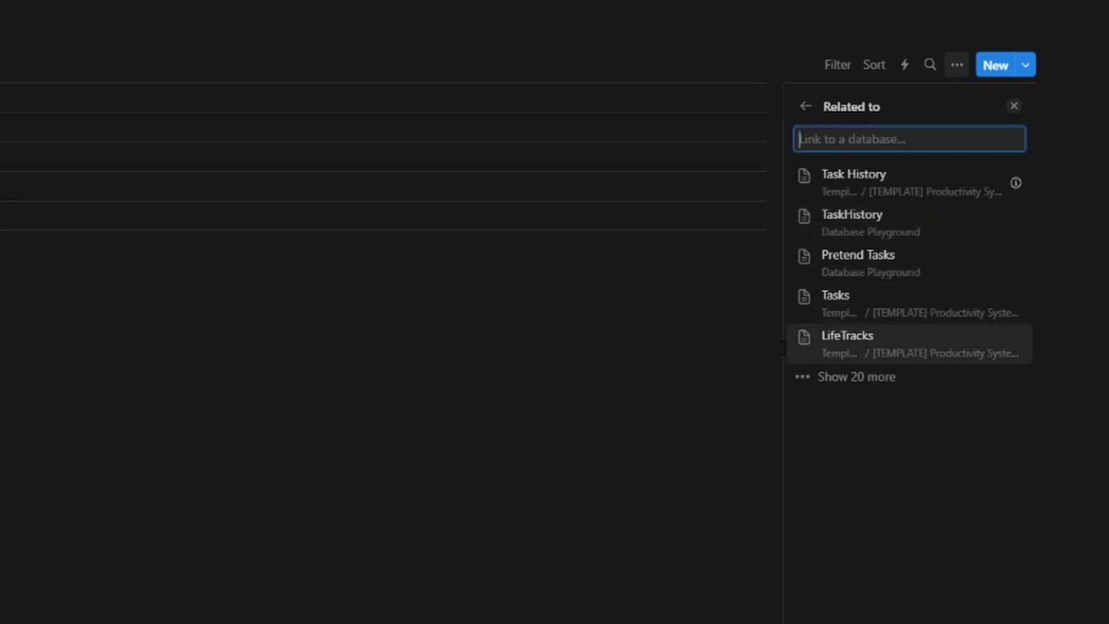
left_click(905, 319)
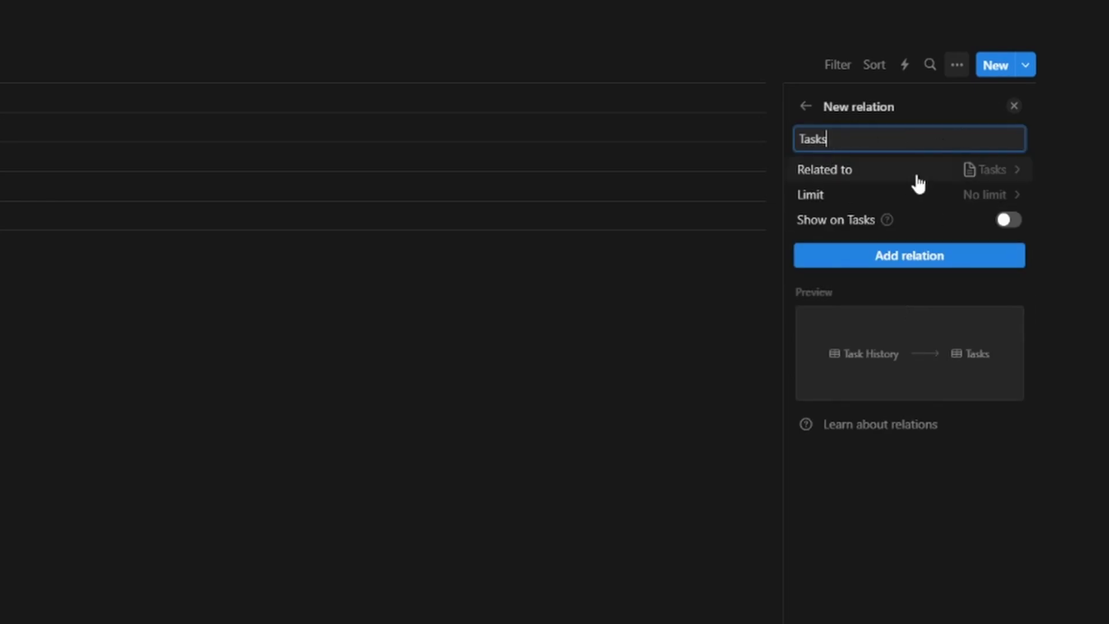
left_click(988, 168)
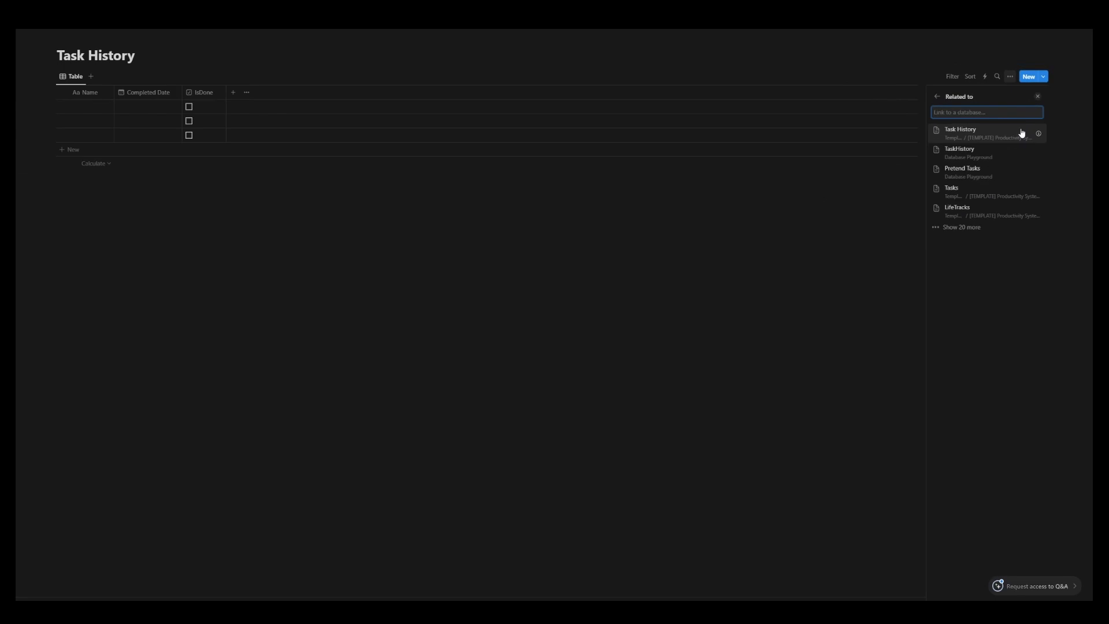
left_click(995, 199)
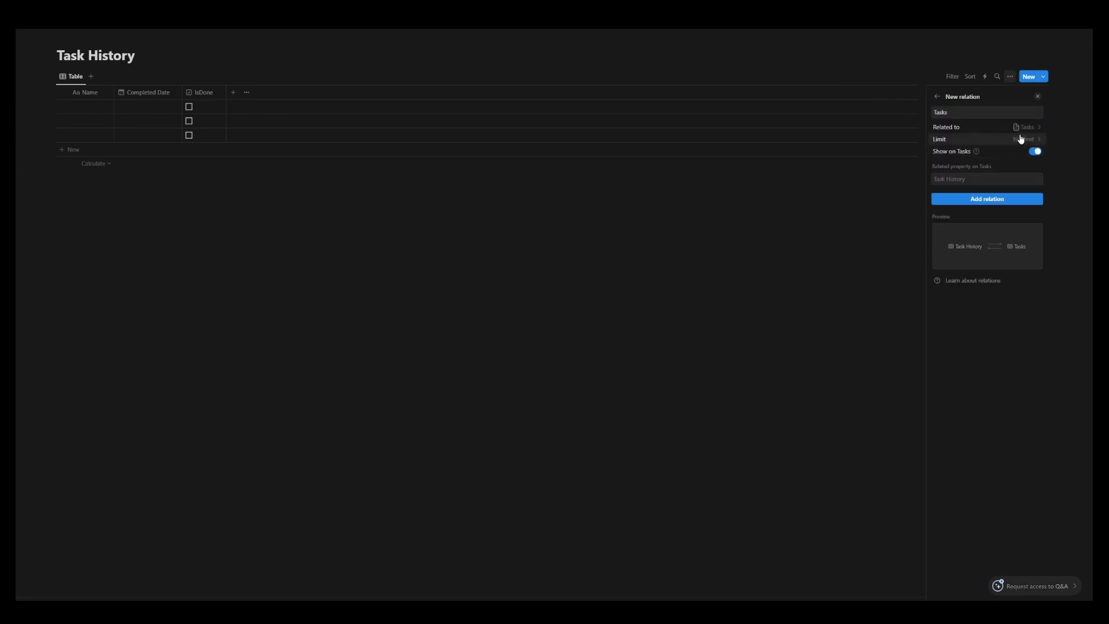
left_click(986, 199)
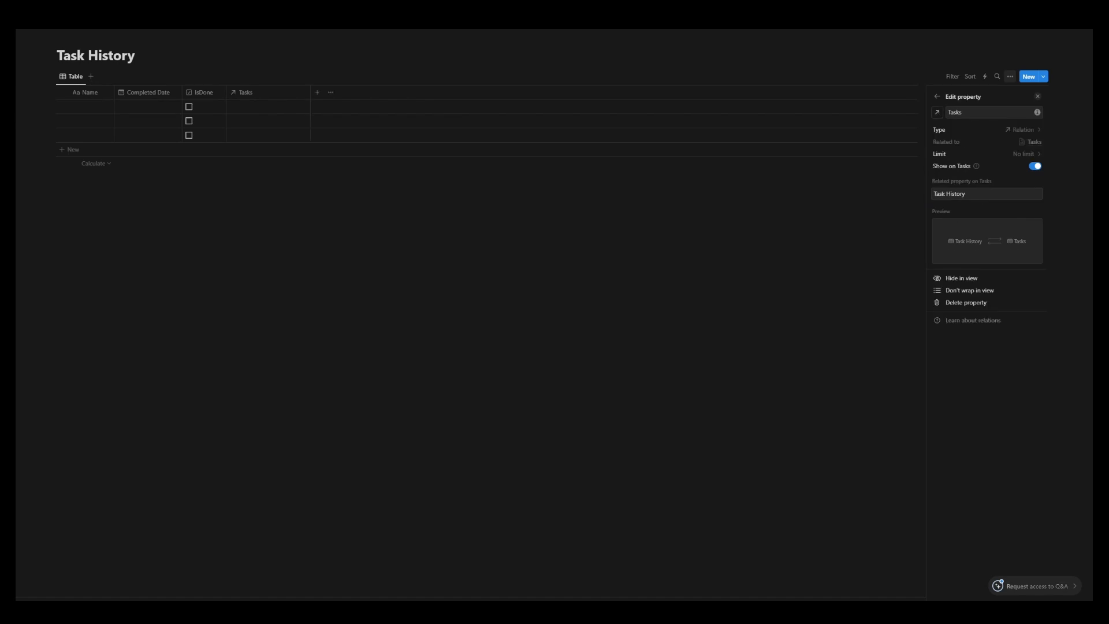
key("Escape")
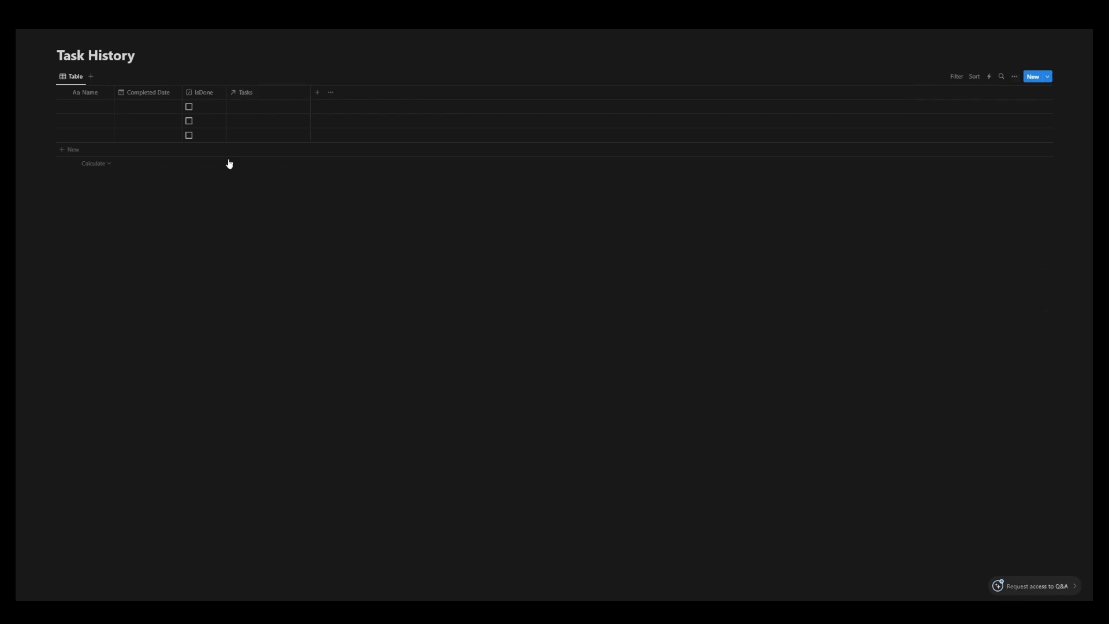
Return to the Productivity System 2024 page and open the Tasks database.
left_click(137, 31)
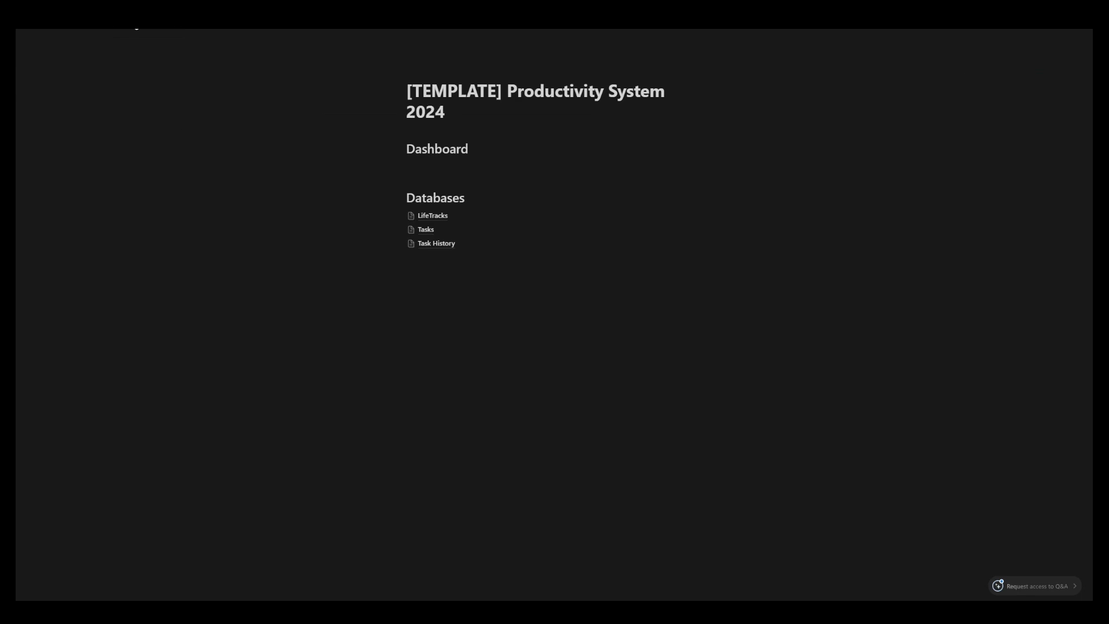
left_click(428, 232)
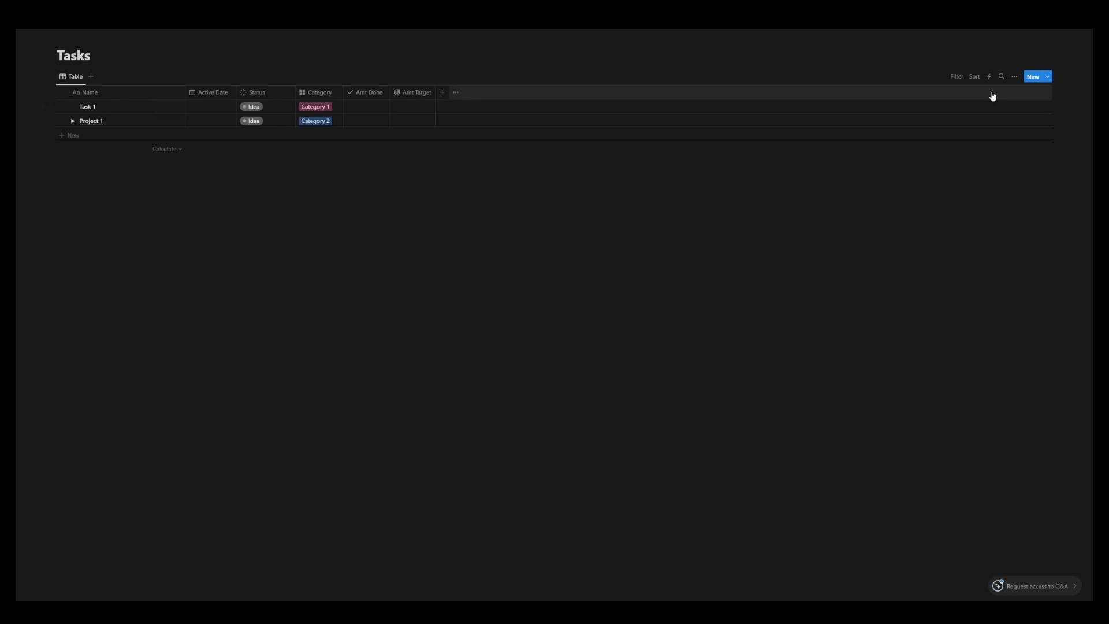
Show the hidden Task History relation property in the Tasks table.
left_click(1015, 77)
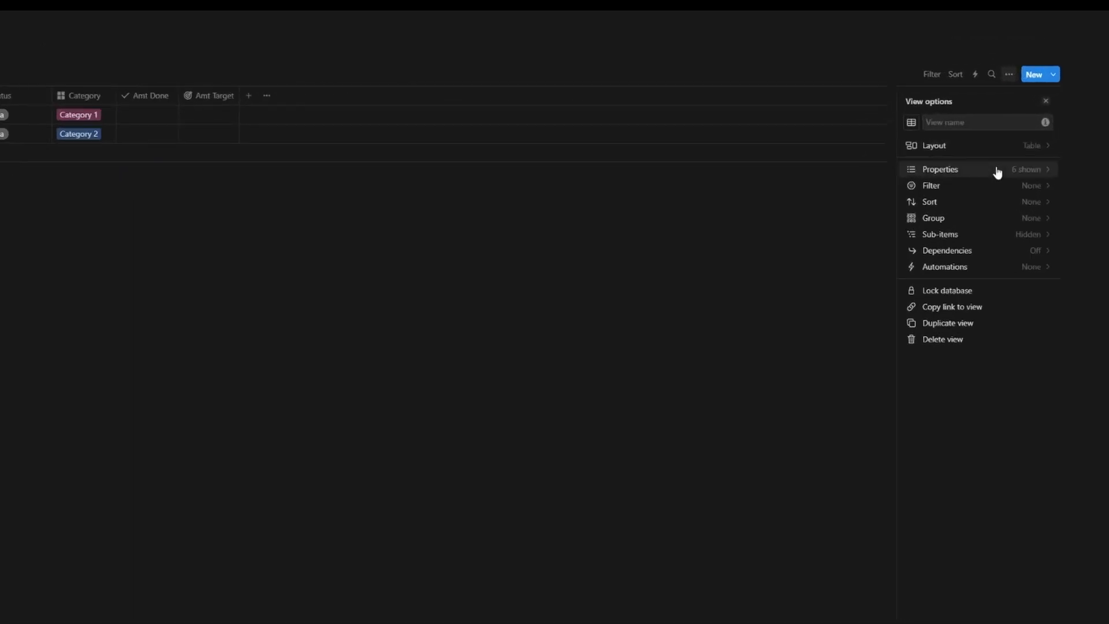
left_click(1003, 148)
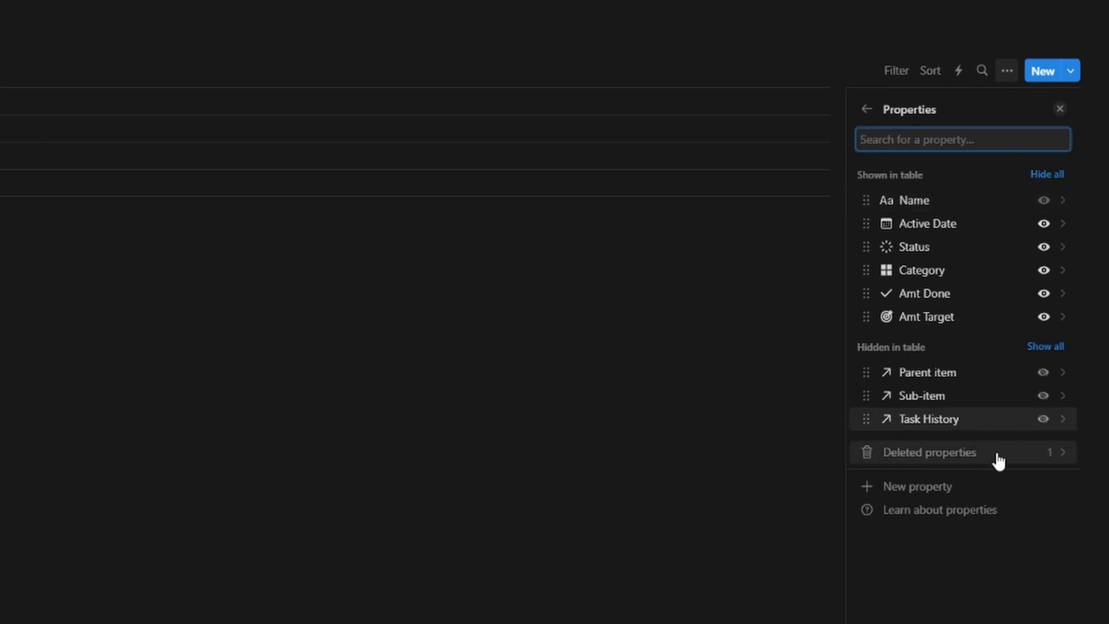
left_click(1045, 421)
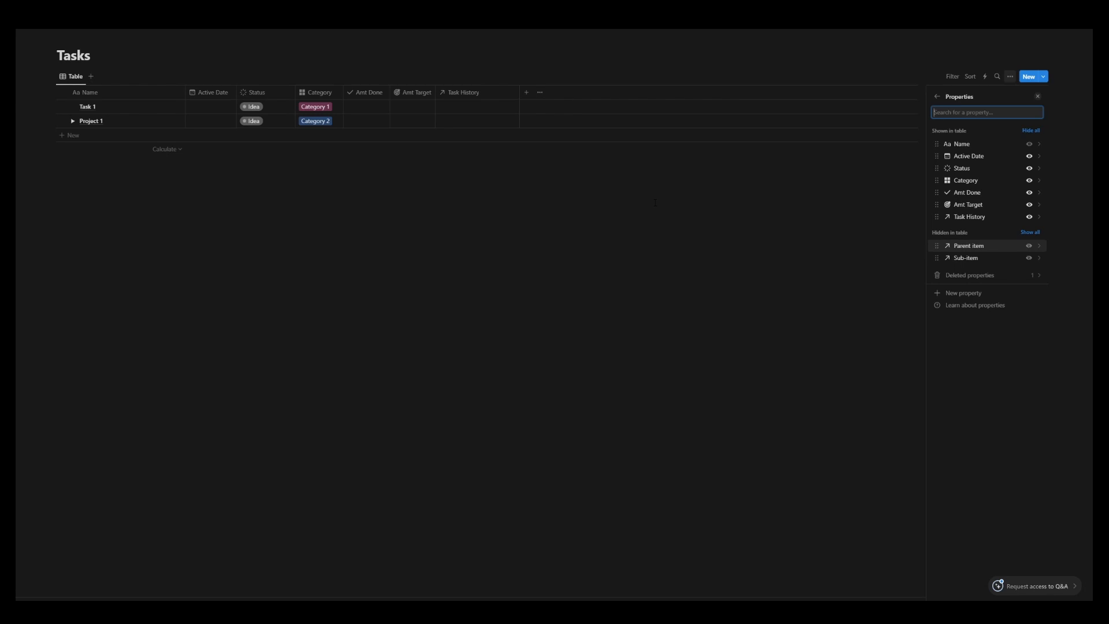
left_click(655, 202)
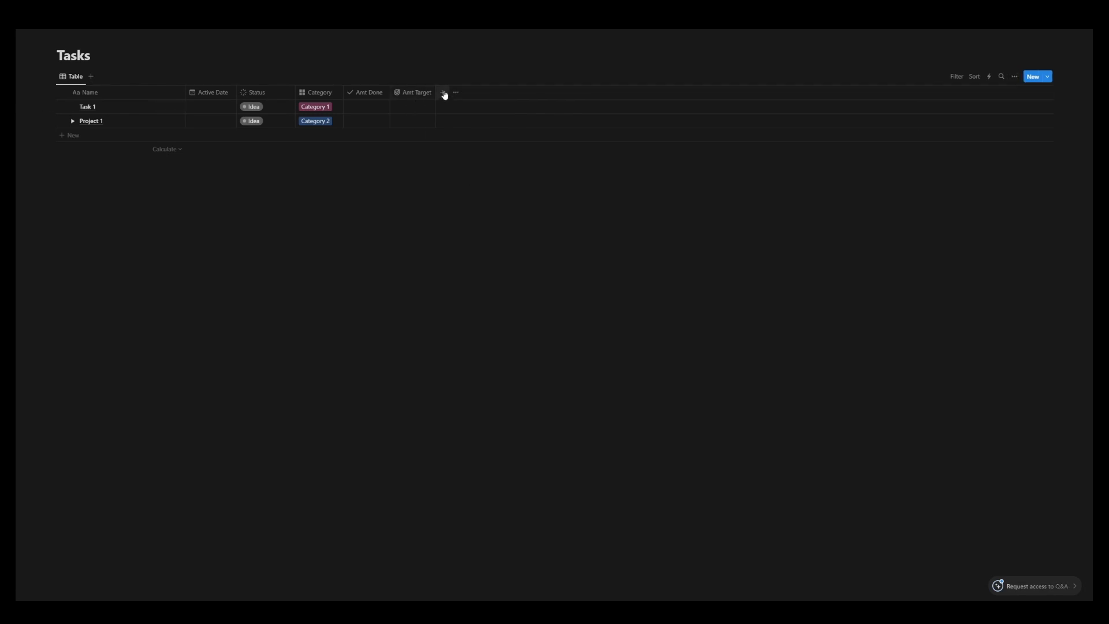
Add a Select property named RecurTimeframe to the Tasks database.
left_click(444, 93)
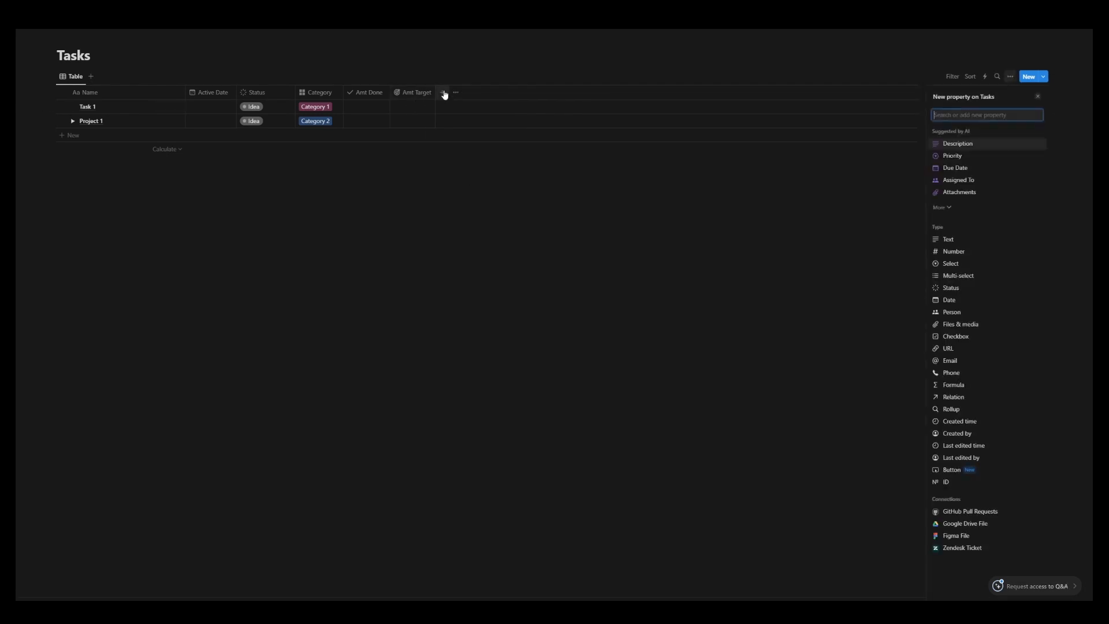
left_click(969, 266)
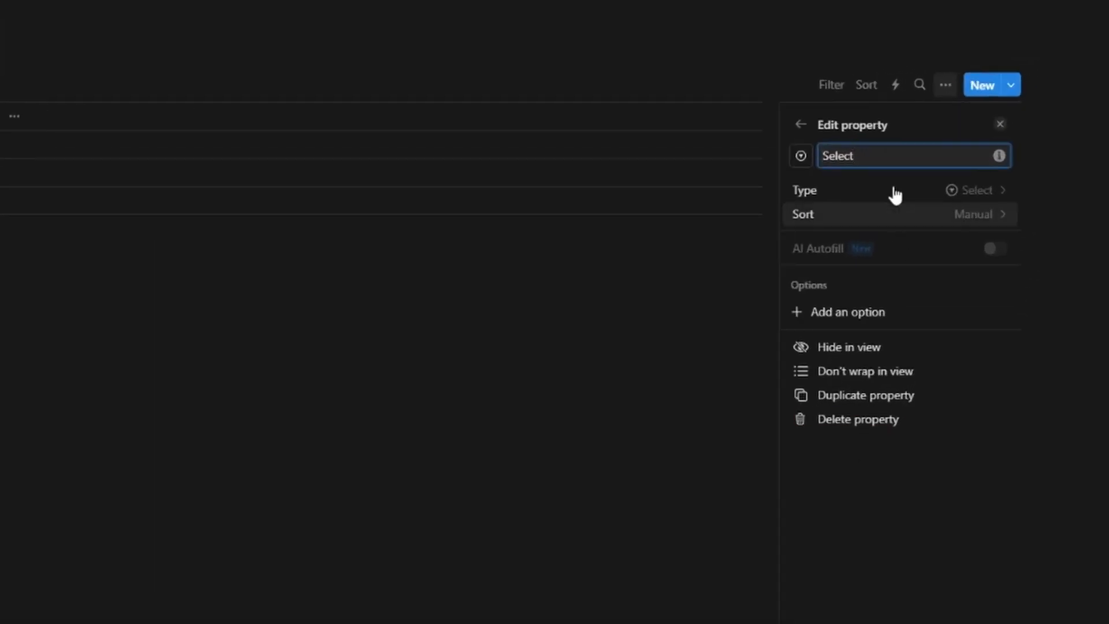
left_click_drag(881, 159, 805, 156)
type("Re")
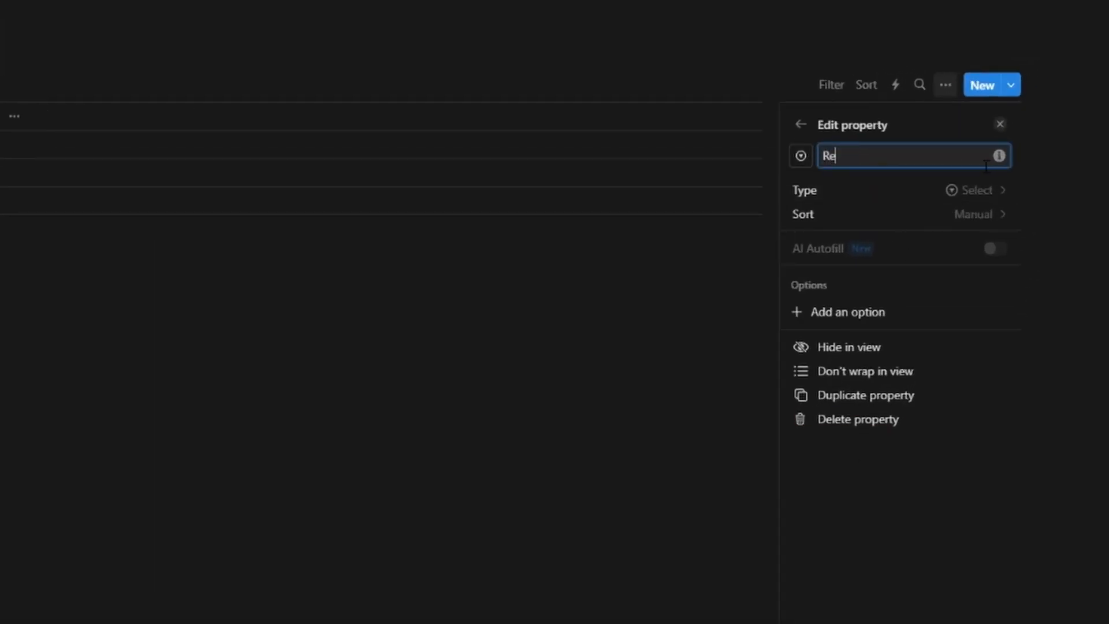
type("curTimeframe")
Add the options days, weeks, months, quarters and years to RecurTimeframe, ordered from shortest to longest.
left_click(842, 314)
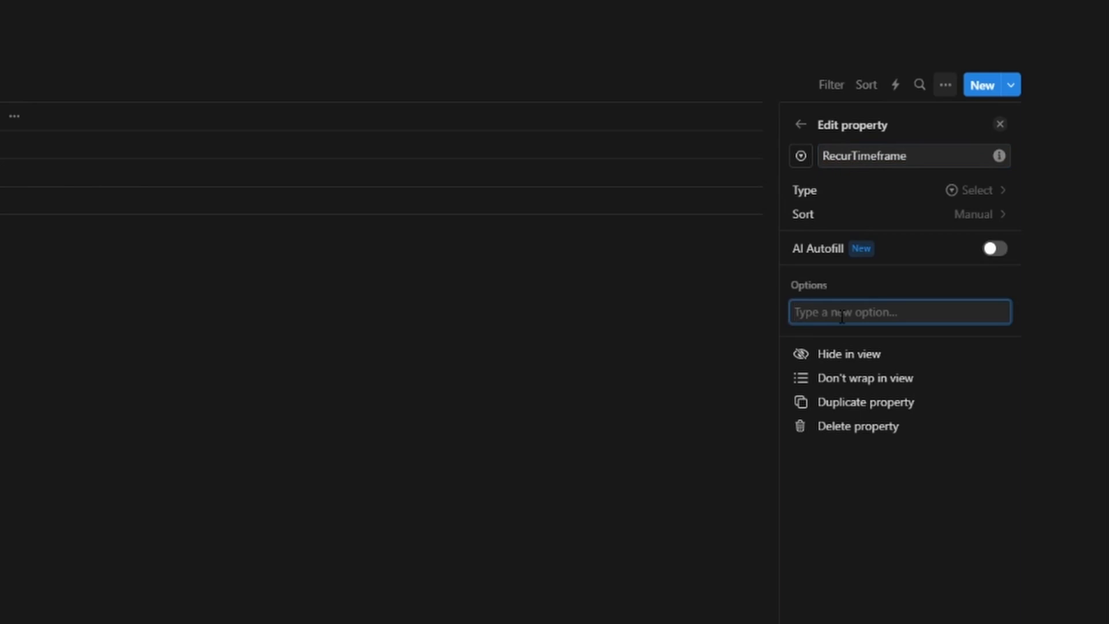
type("years")
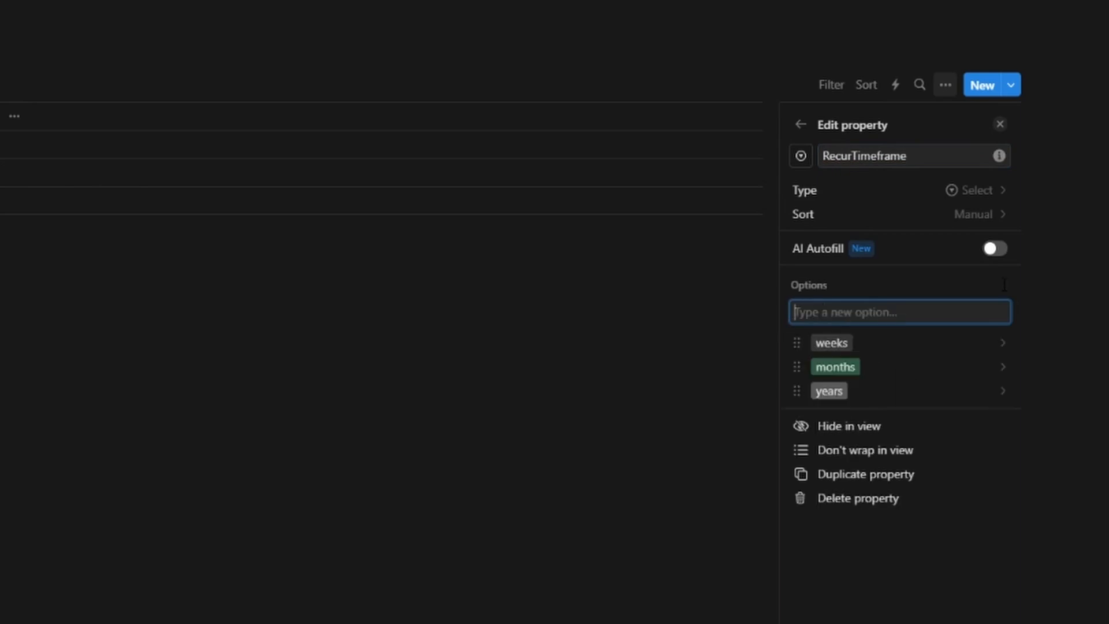
type("q")
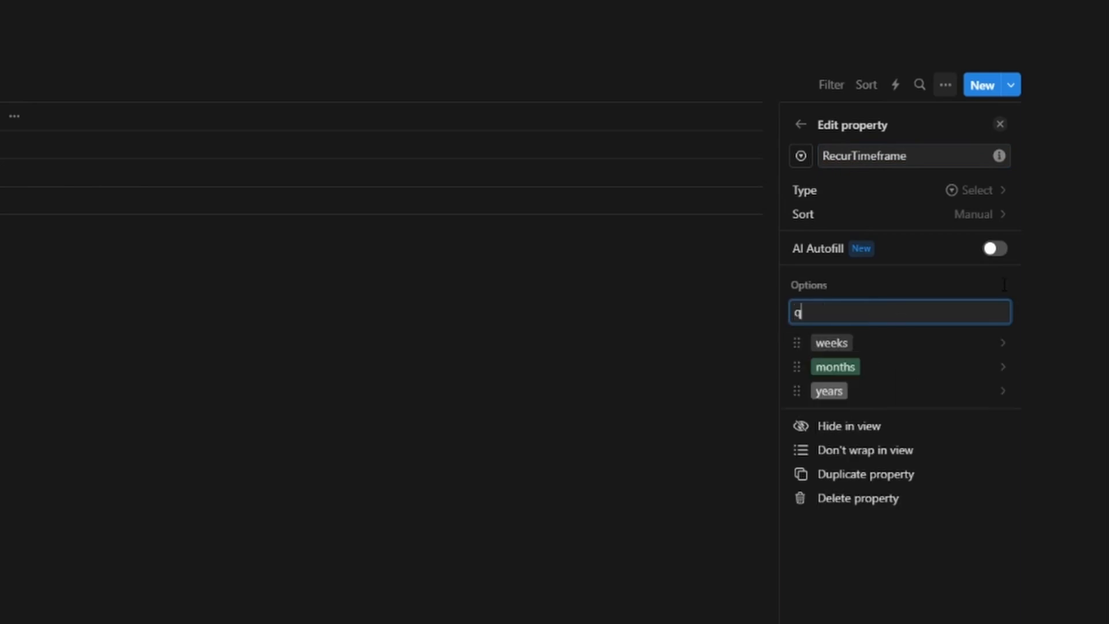
type("uarters")
key("Return")
left_click_drag(797, 341, 802, 389)
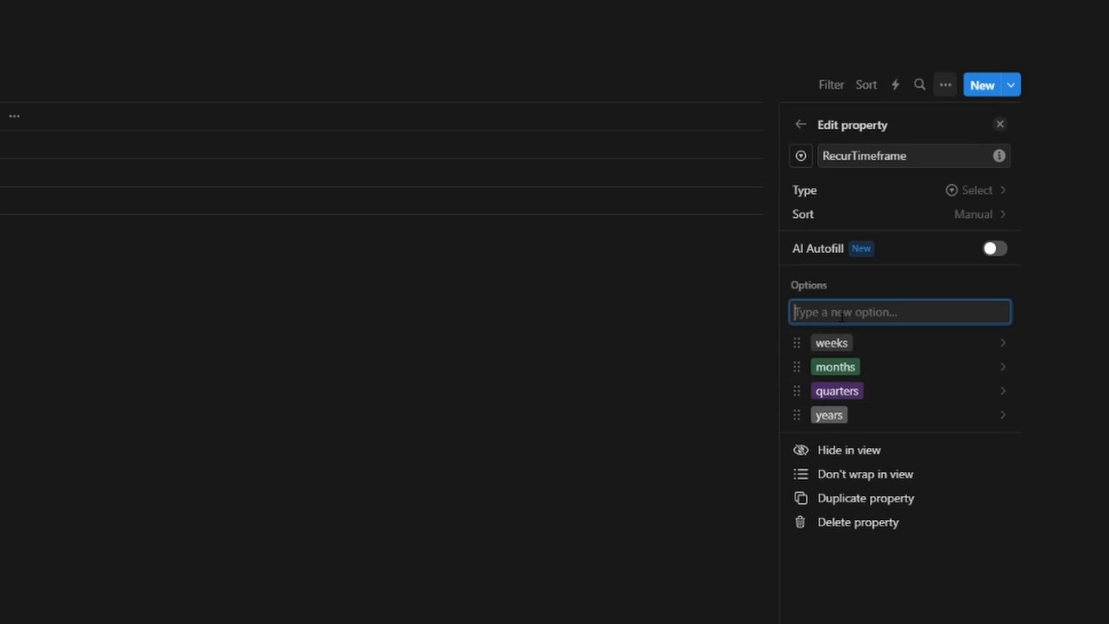
type("days")
key("Return")
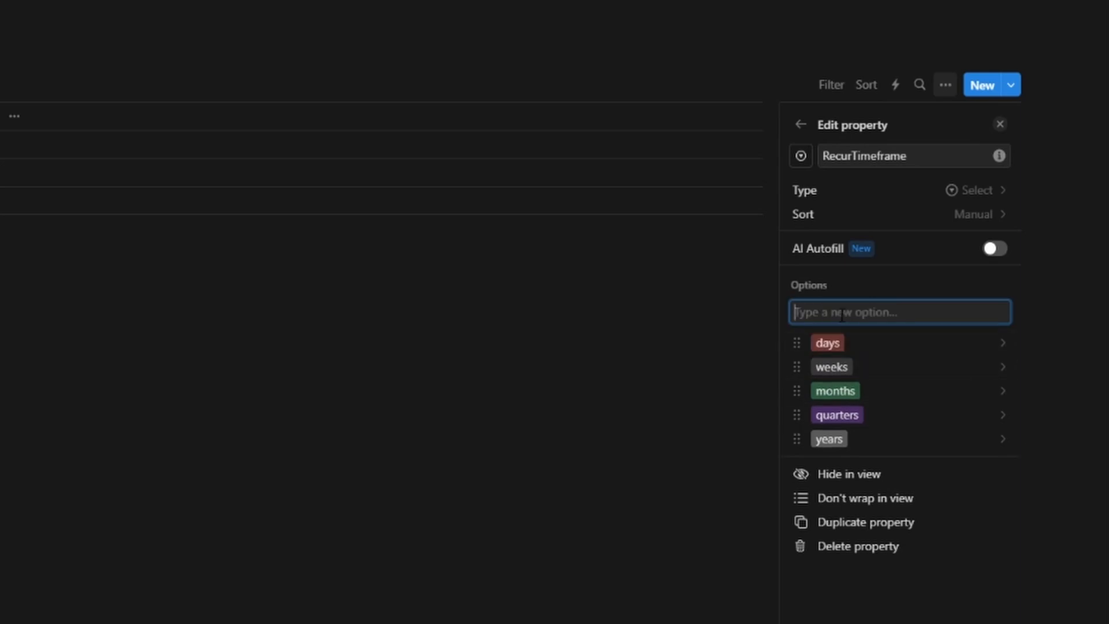
Set the years option of RecurTimeframe to red and choose a color for the quarters option.
left_click(884, 442)
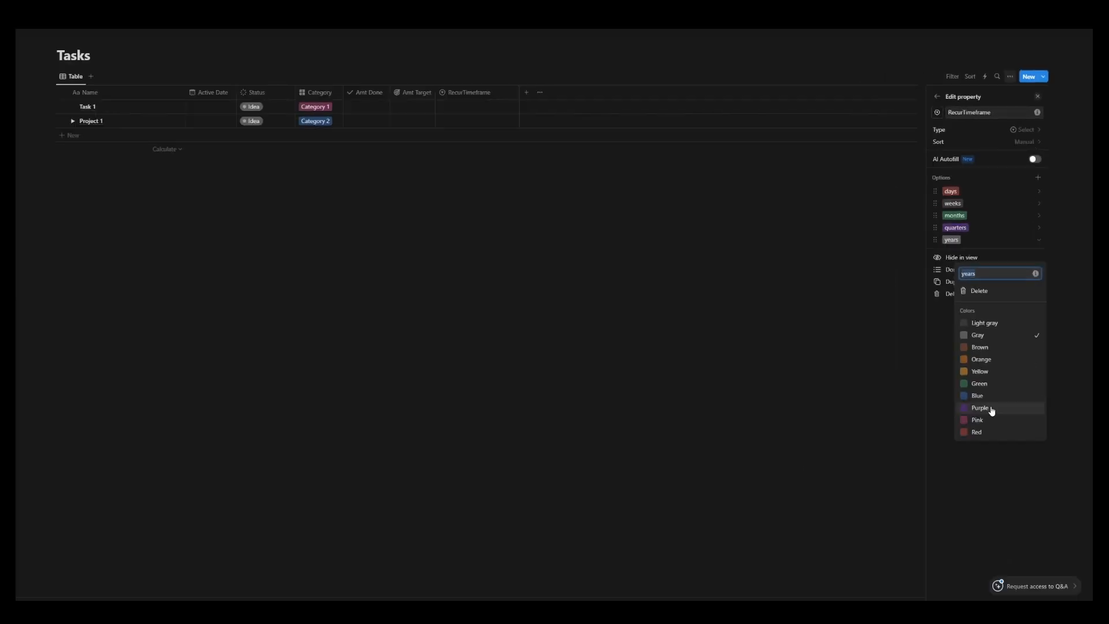
left_click(976, 432)
left_click(998, 230)
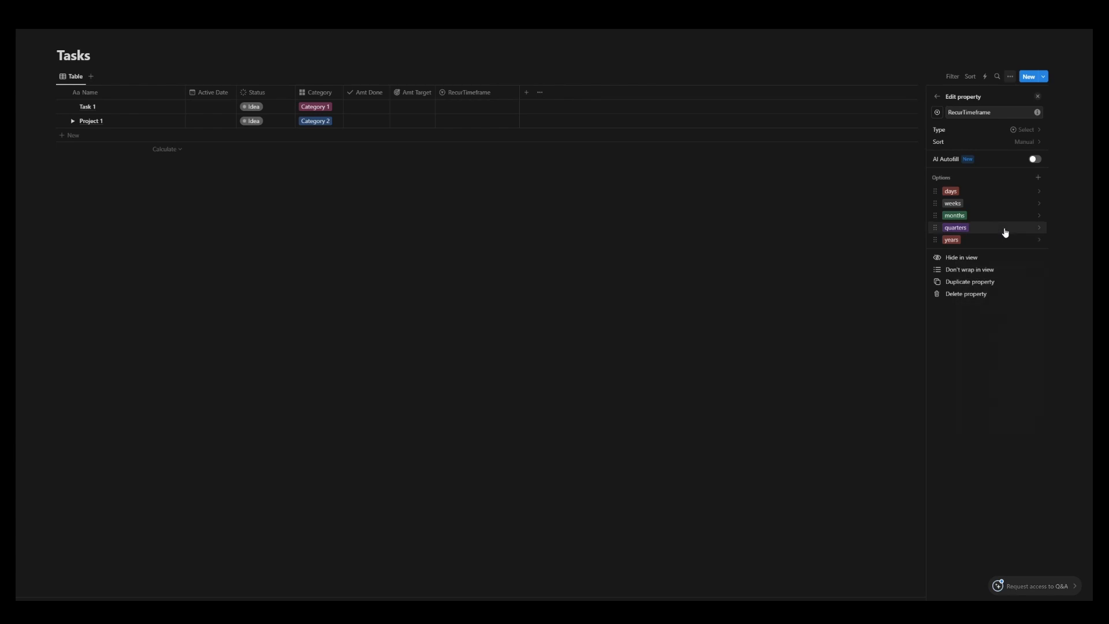
left_click(1003, 230)
left_click(990, 393)
left_click(657, 135)
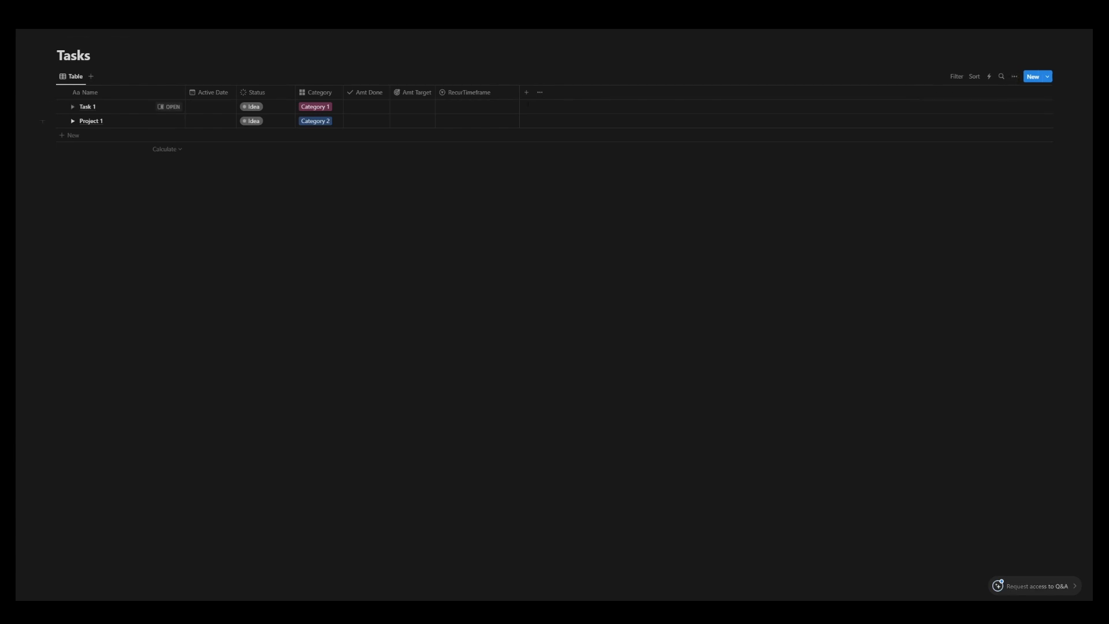
Add a Number property named RecurAmt to the Tasks database and narrow its column to fit the name.
left_click(525, 96)
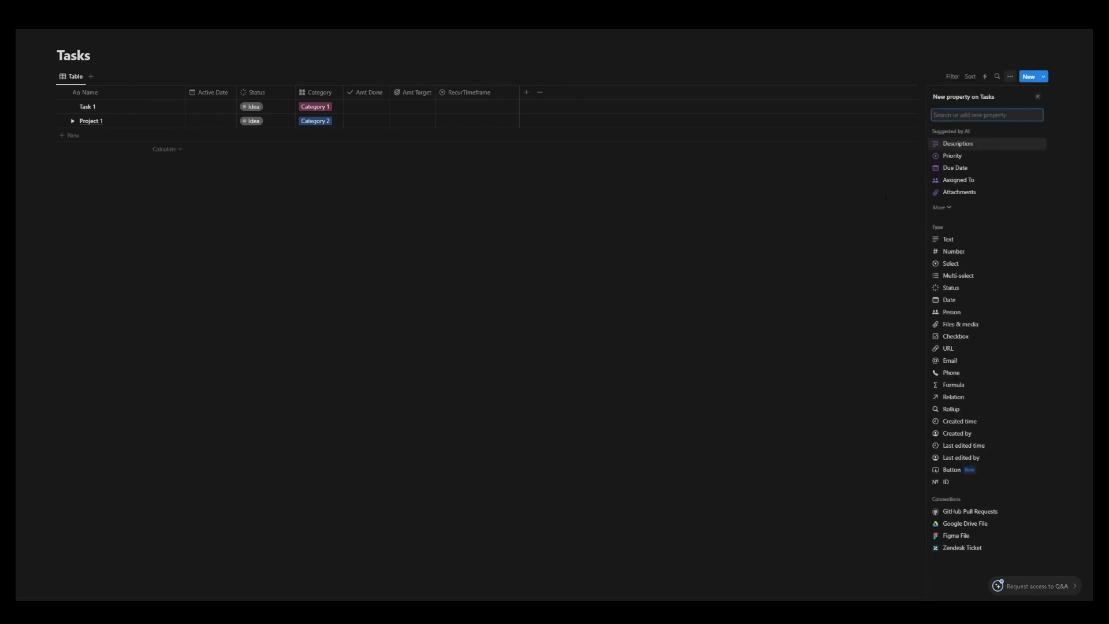
left_click(954, 252)
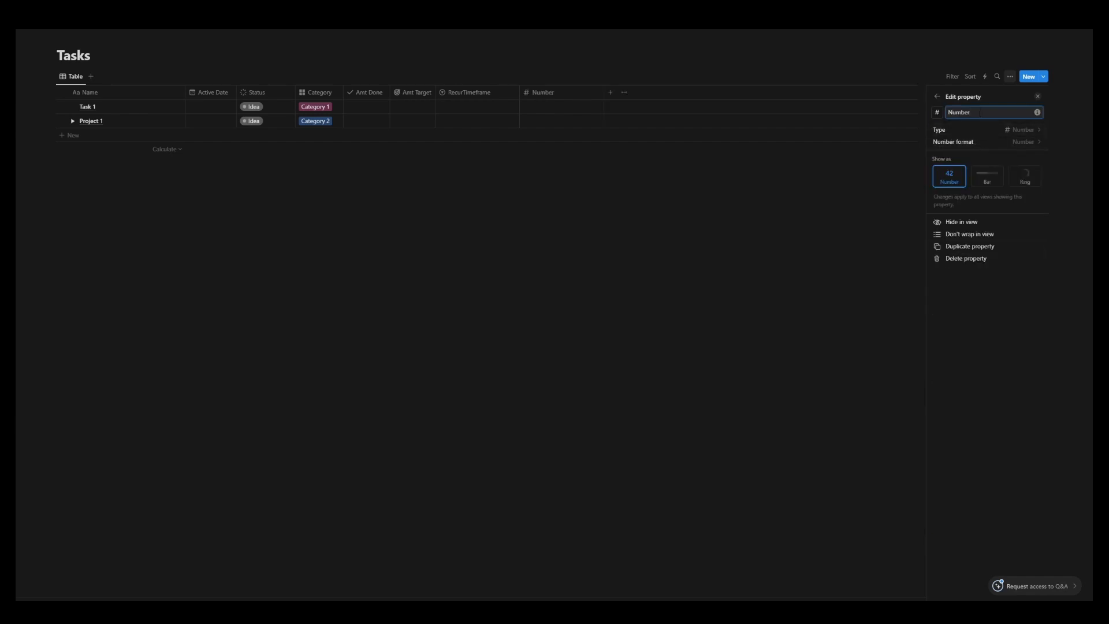
type("RecurAmt")
key("Return")
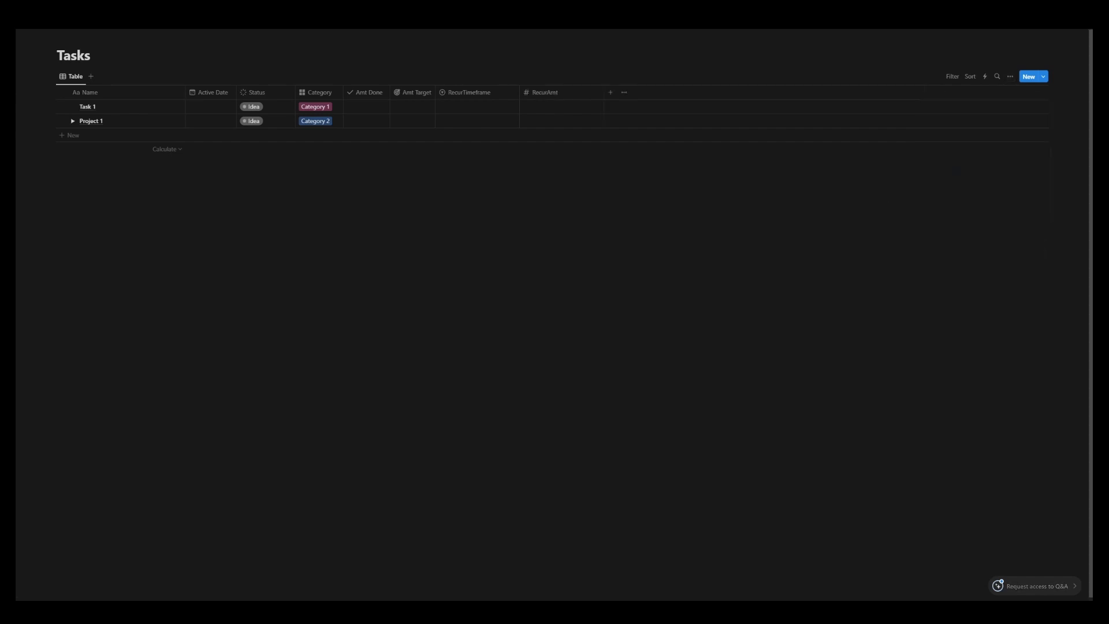
left_click_drag(604, 96, 562, 95)
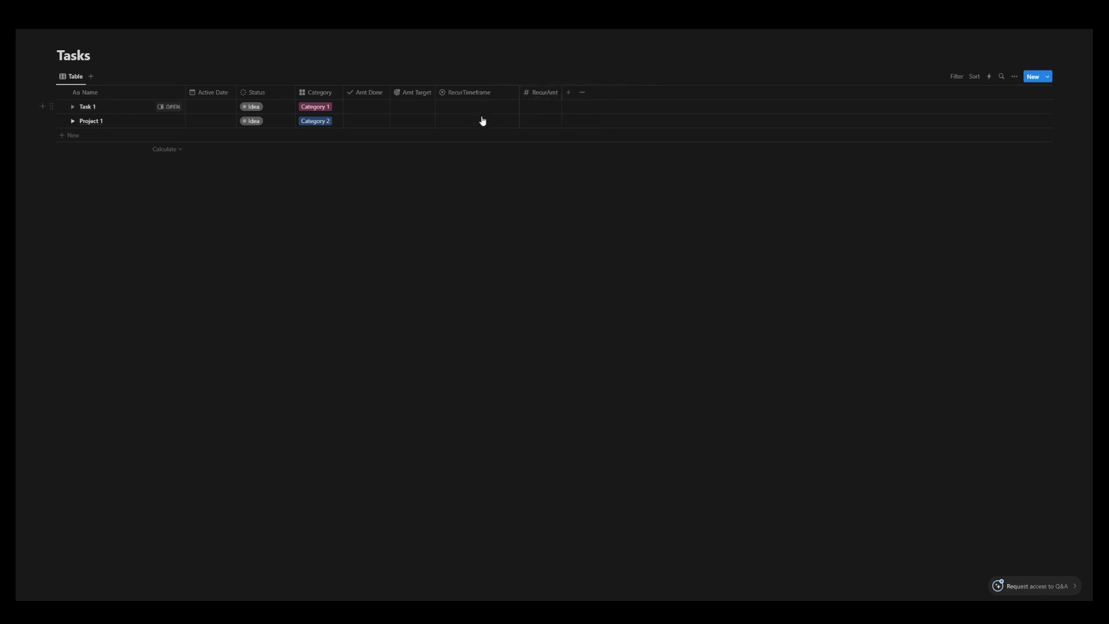
Change the RecurTimeframe property's icon to the clockwise arrow and narrow its column.
left_click(445, 92)
left_click(446, 111)
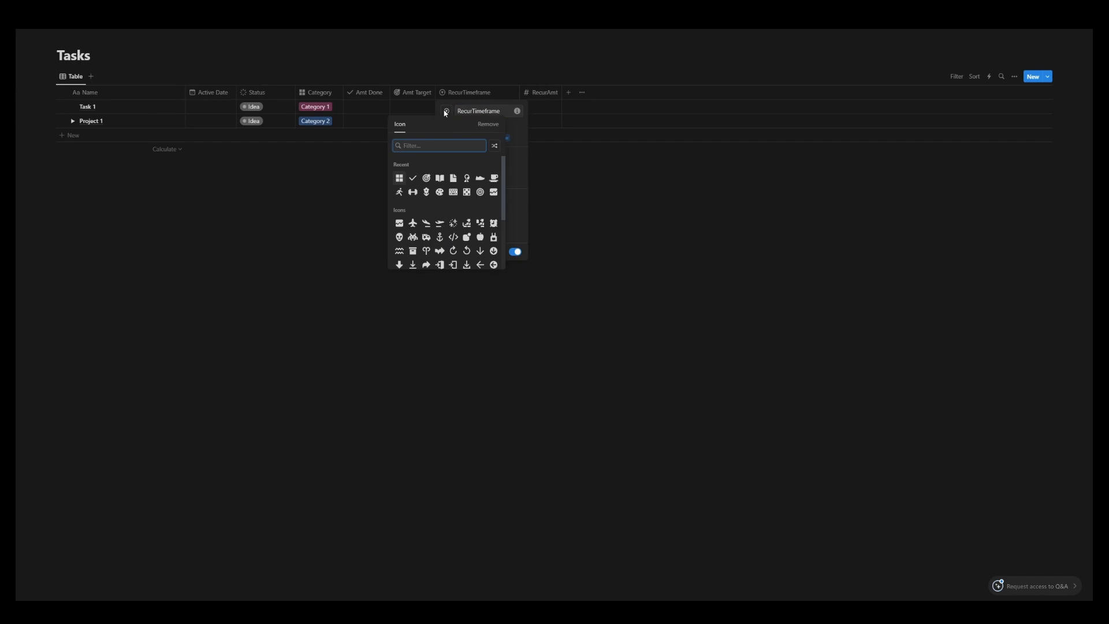
type("arrow")
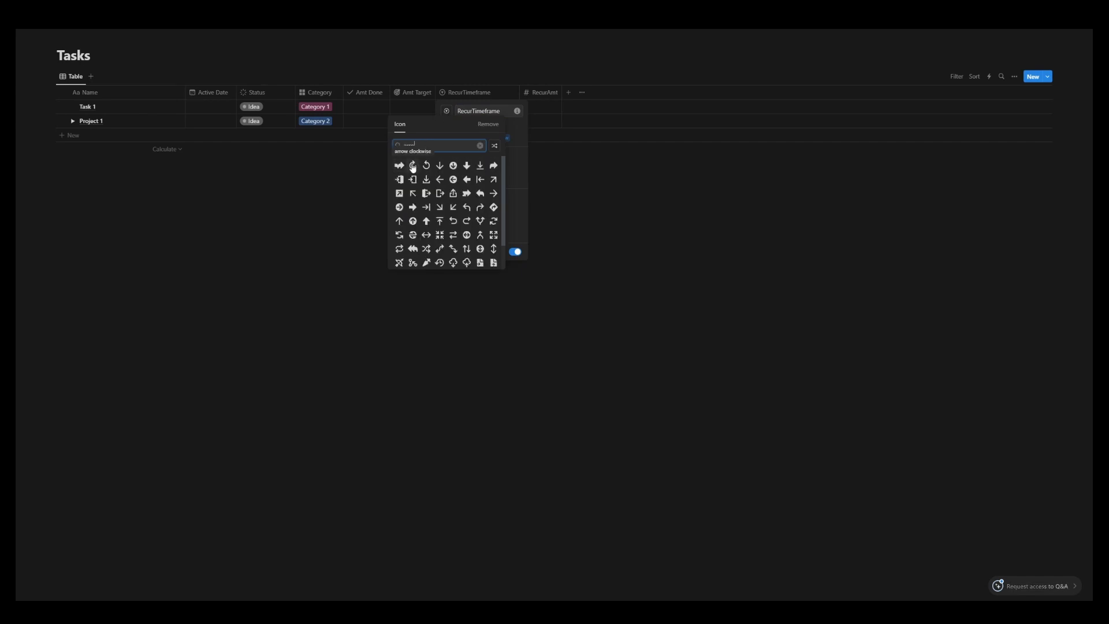
left_click(413, 167)
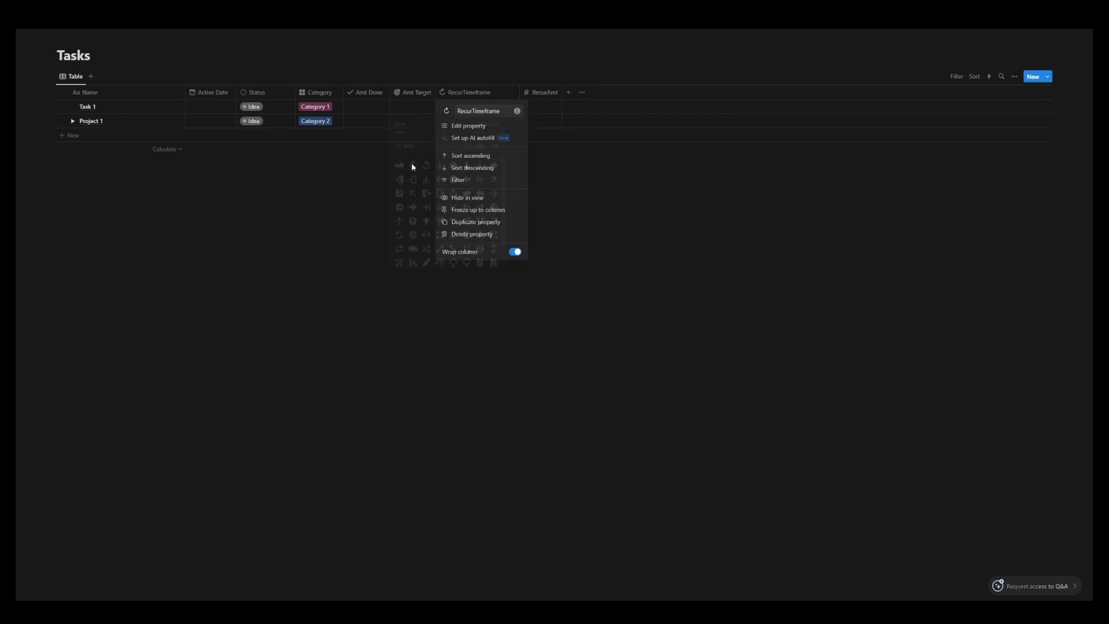
left_click(686, 287)
left_click_drag(519, 93, 488, 92)
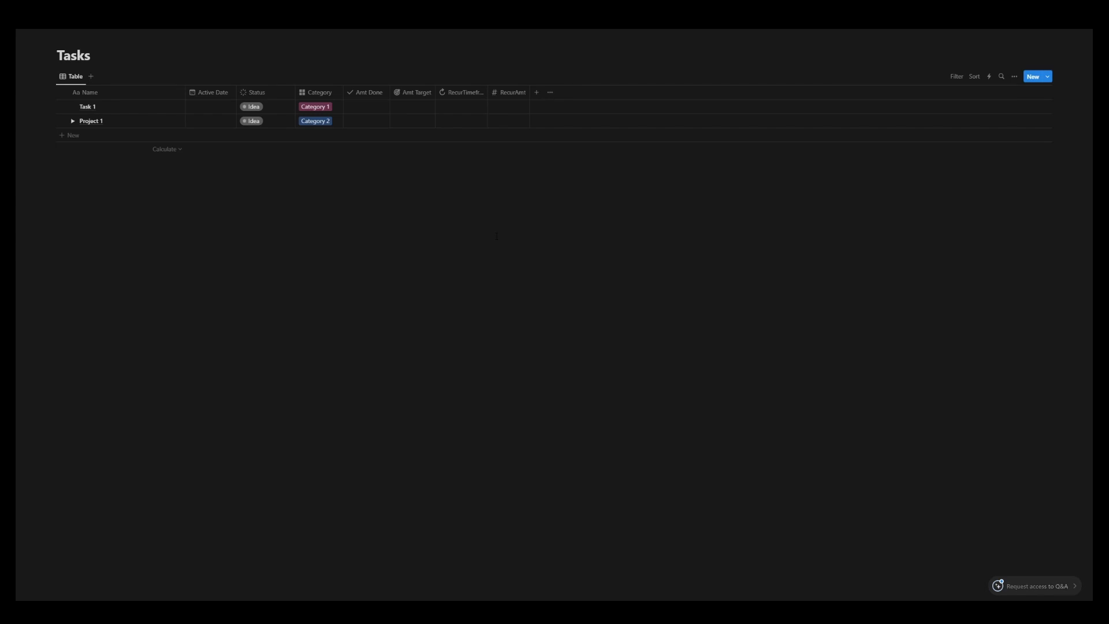
Add a Select property named RecurType to the Tasks database.
left_click(537, 96)
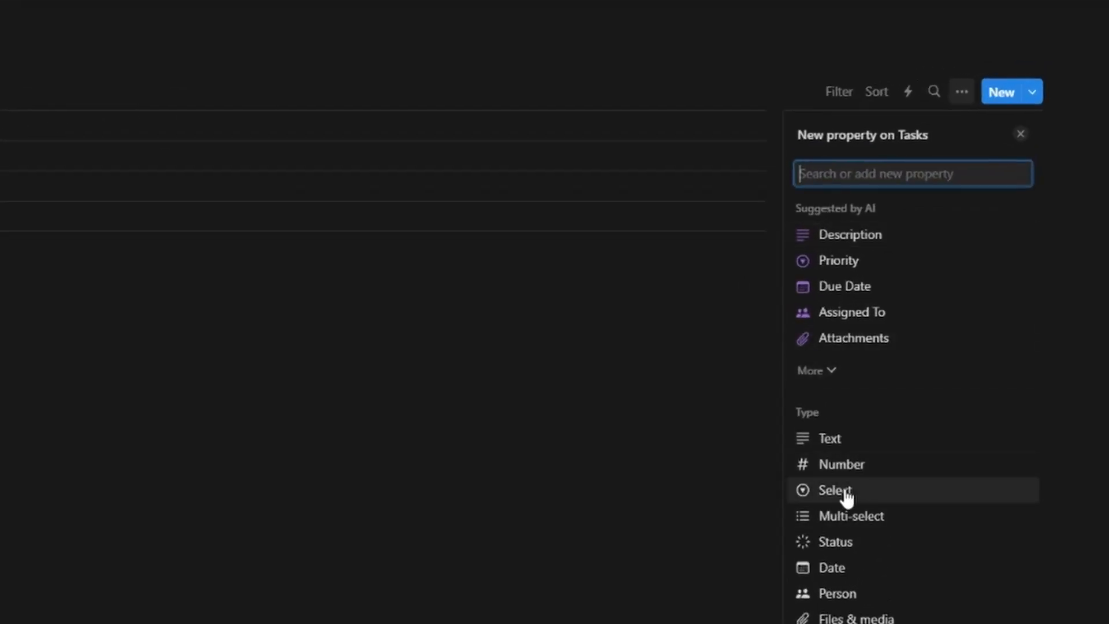
left_click(845, 492)
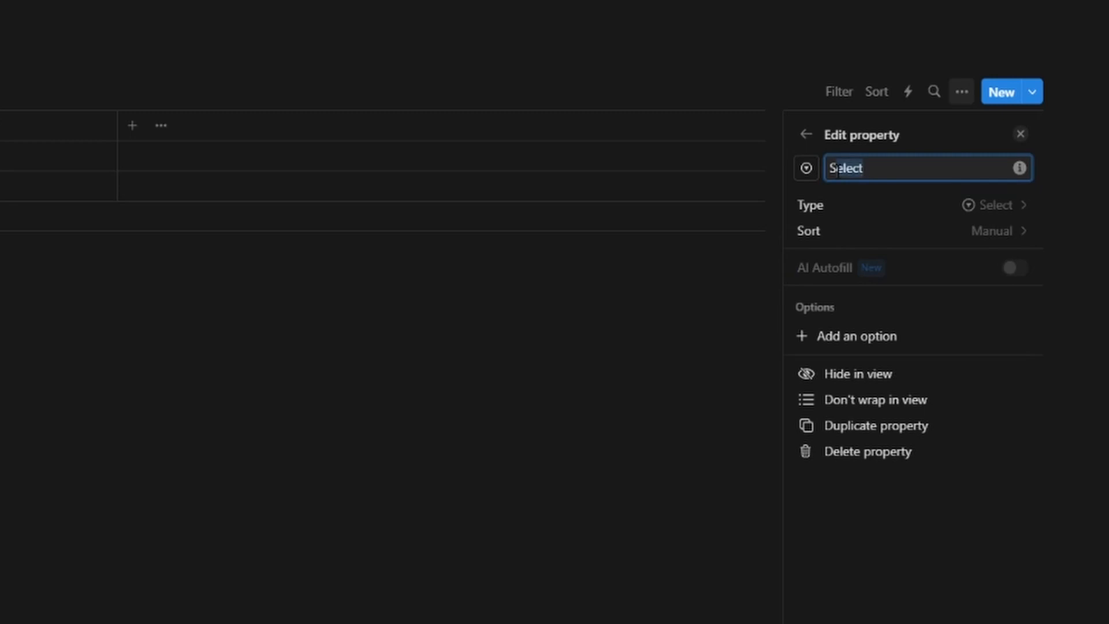
key("BackSpace")
type("RecurType")
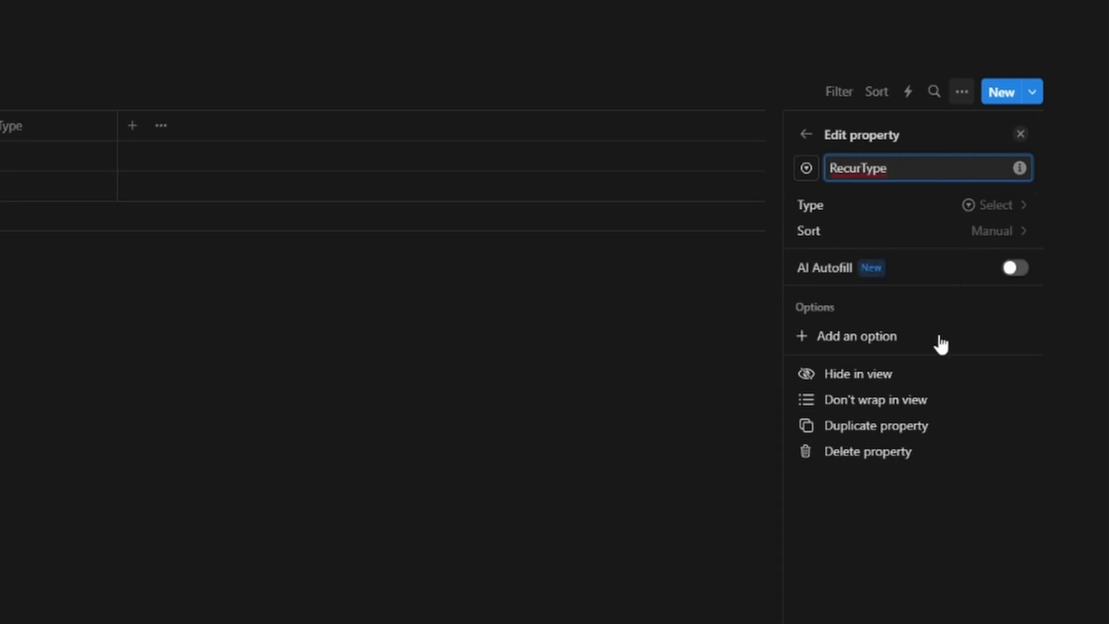
Add the options FromOrigin and FromLast to RecurType and narrow its column to fit the name.
left_click(884, 340)
type("FromOrigin")
key("Return")
type("FromLast")
key("Return")
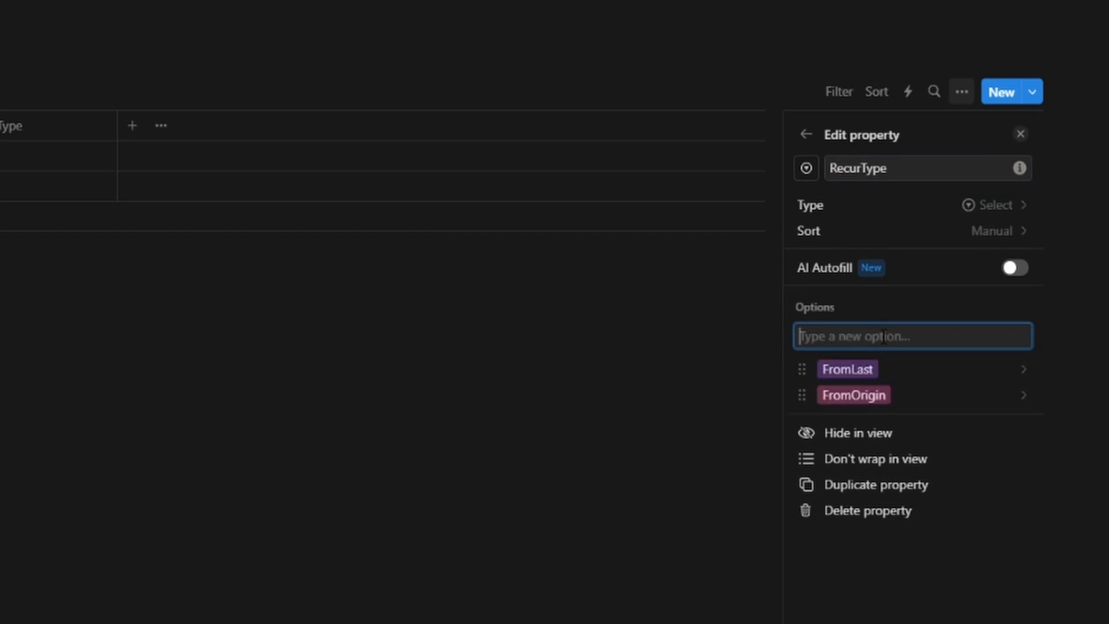
key("Escape")
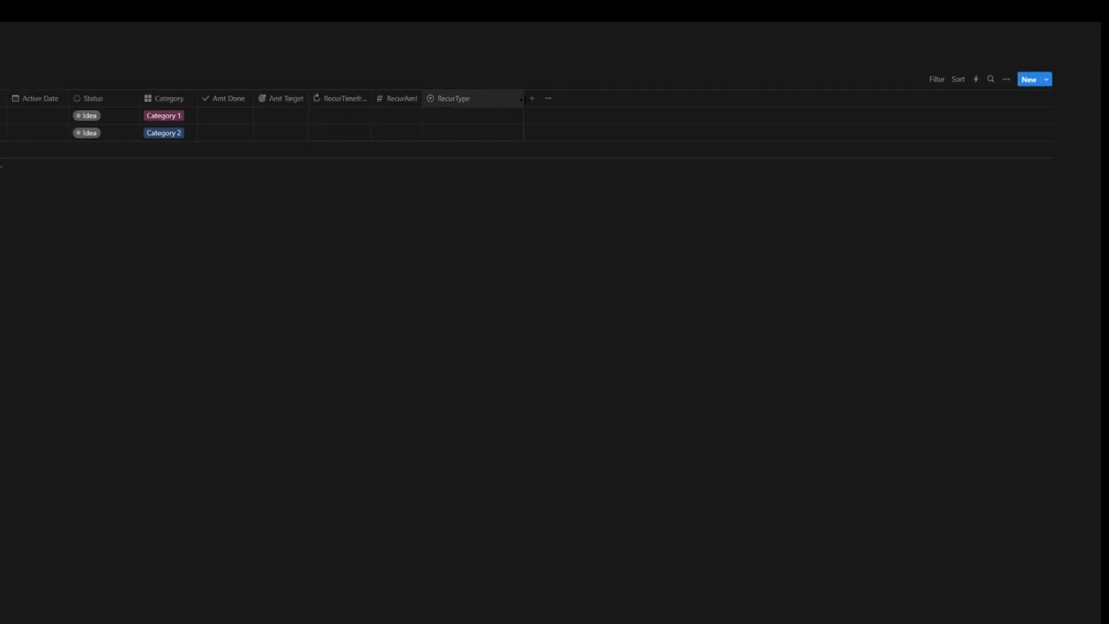
left_click_drag(523, 100, 477, 99)
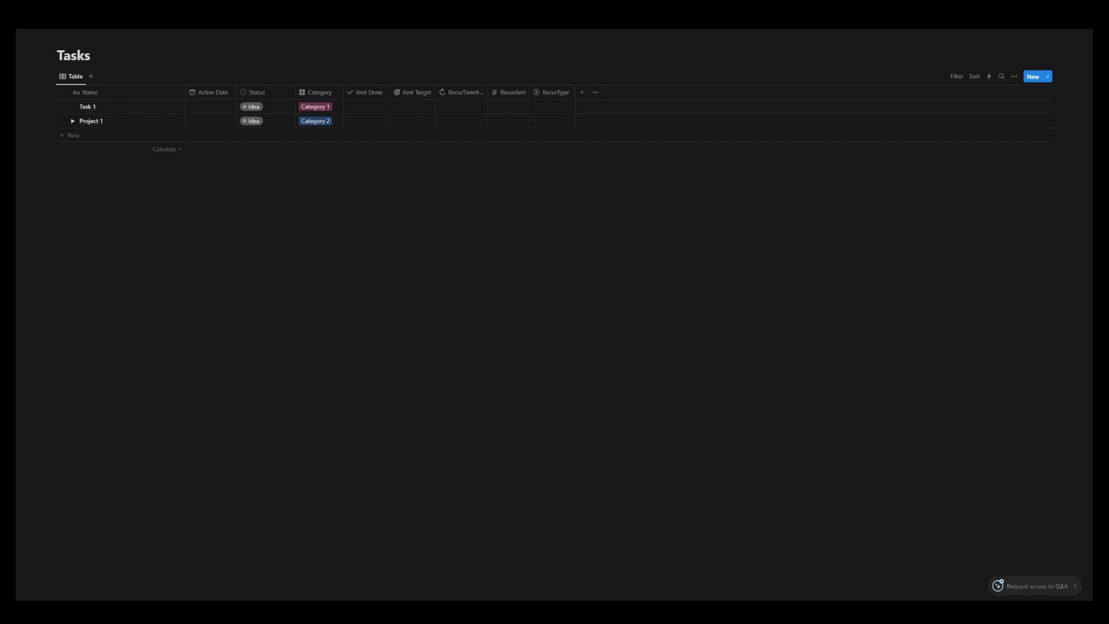
Add two tasks named "Recurring Task - FromOrigin" and "Recurring Task - FromLast" to the Tasks table.
left_click(79, 136)
type("Recurring Task - FromOrigin")
left_click(147, 150)
type("Recurring Task - FromLast")
key("Return")
Set the FromOrigin task to recur every 3 days with type FromOrigin, and the FromLast task every 1 weeks with type FromLast.
left_click(550, 135)
left_click(552, 163)
left_click(550, 149)
left_click(552, 190)
left_click(461, 135)
left_click(473, 163)
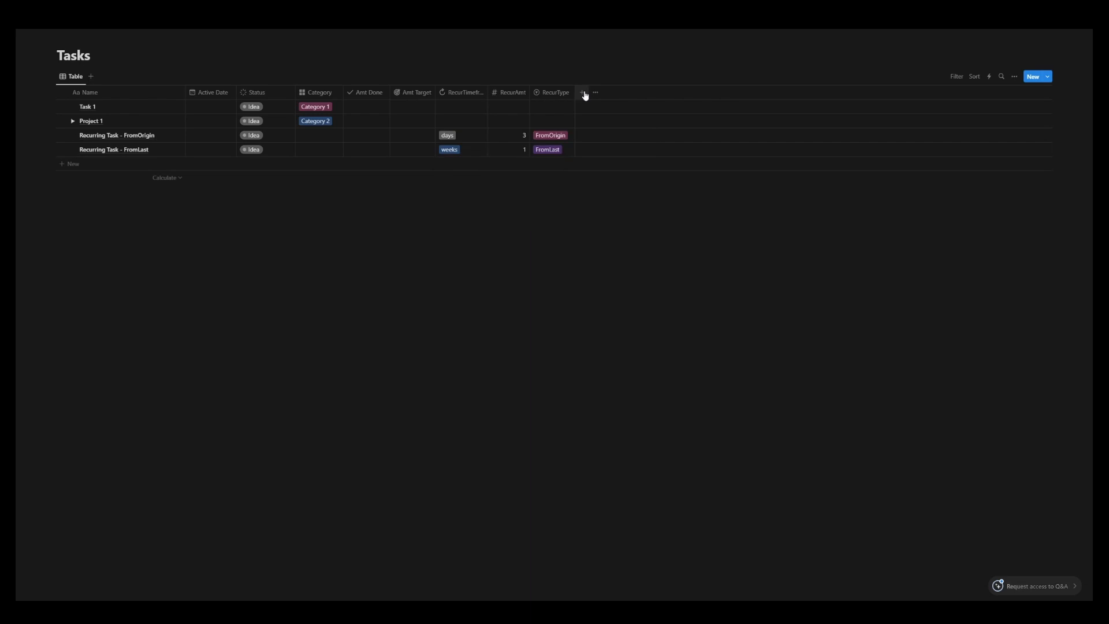
Add a Date property named Set Date and place its column directly after Active Date.
left_click(585, 95)
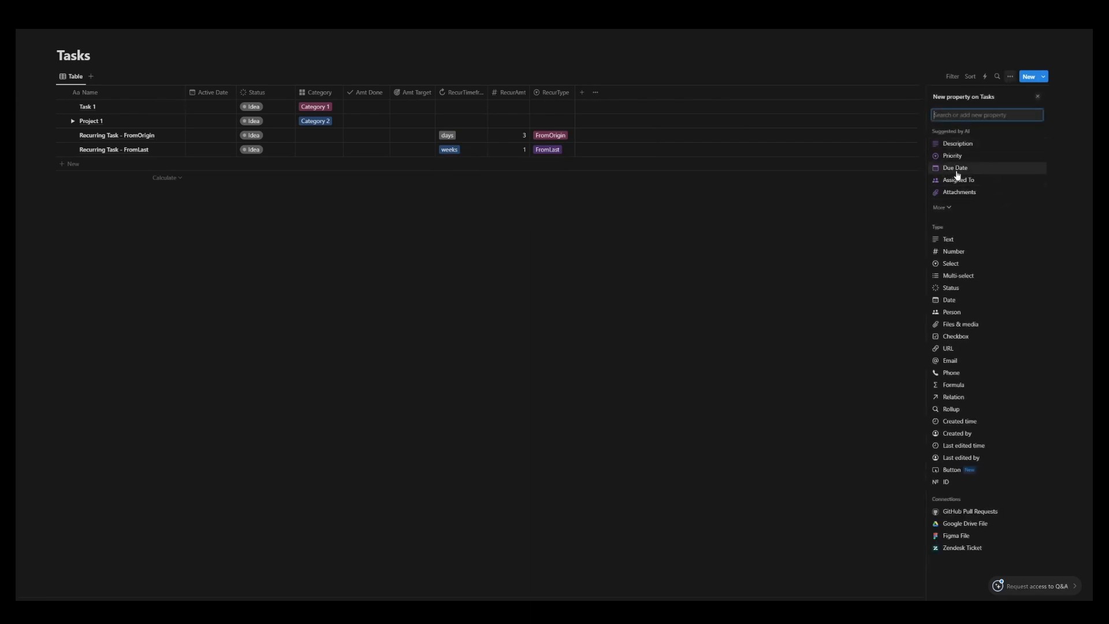
left_click(964, 302)
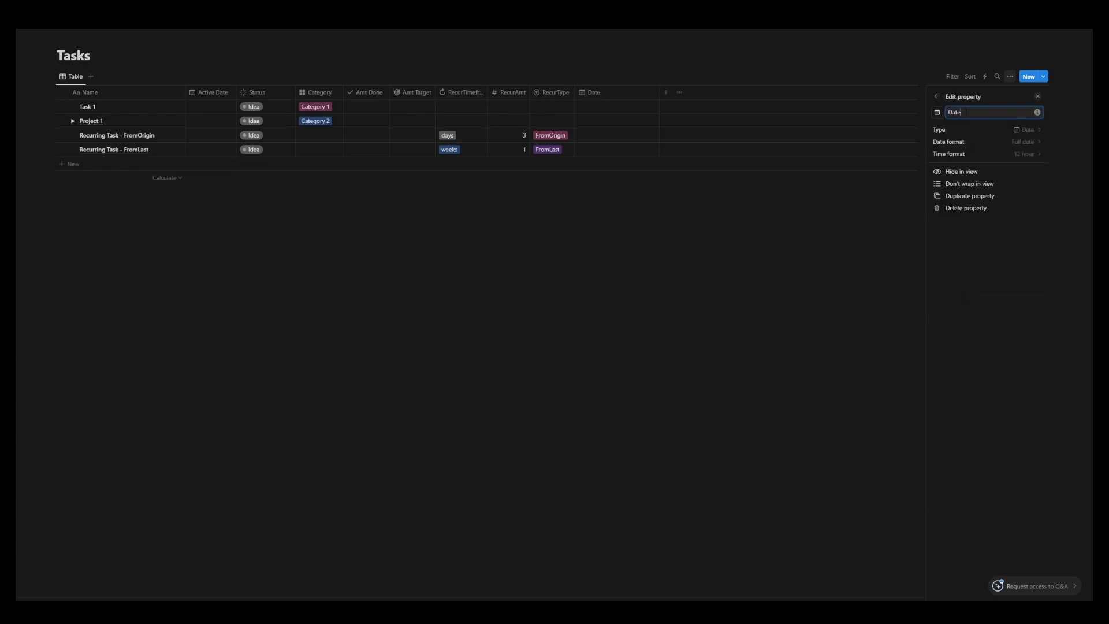
type("Set")
key("Escape")
left_click_drag(601, 97, 286, 94)
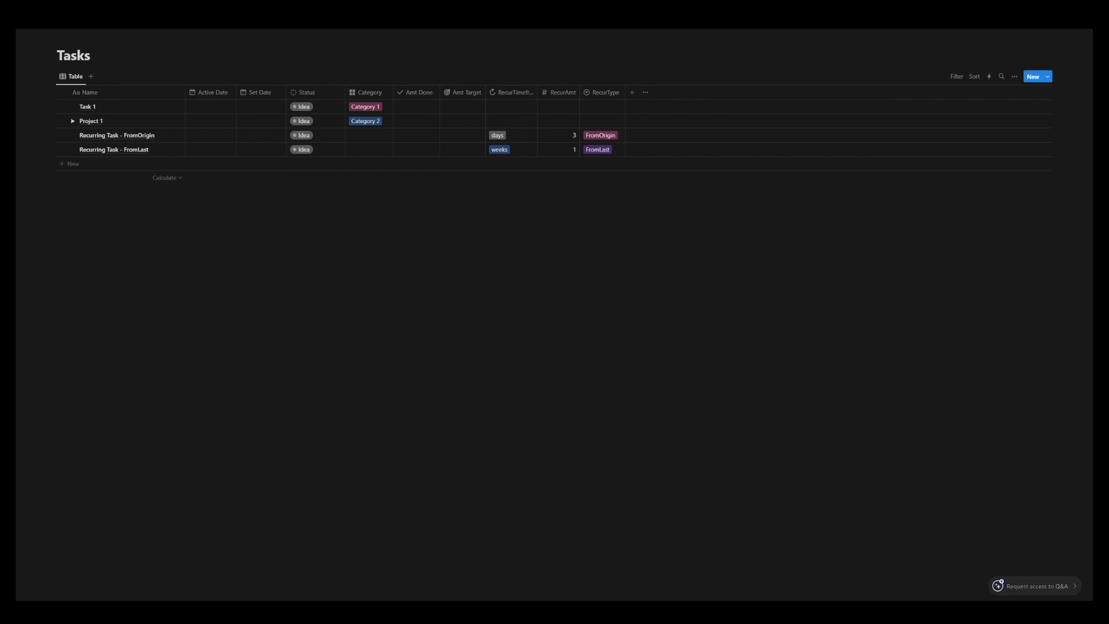
Add a Formula property named LastCompletedDate to the Tasks database.
left_click(632, 93)
type("form")
left_click(950, 144)
type("LastCompletedDate")
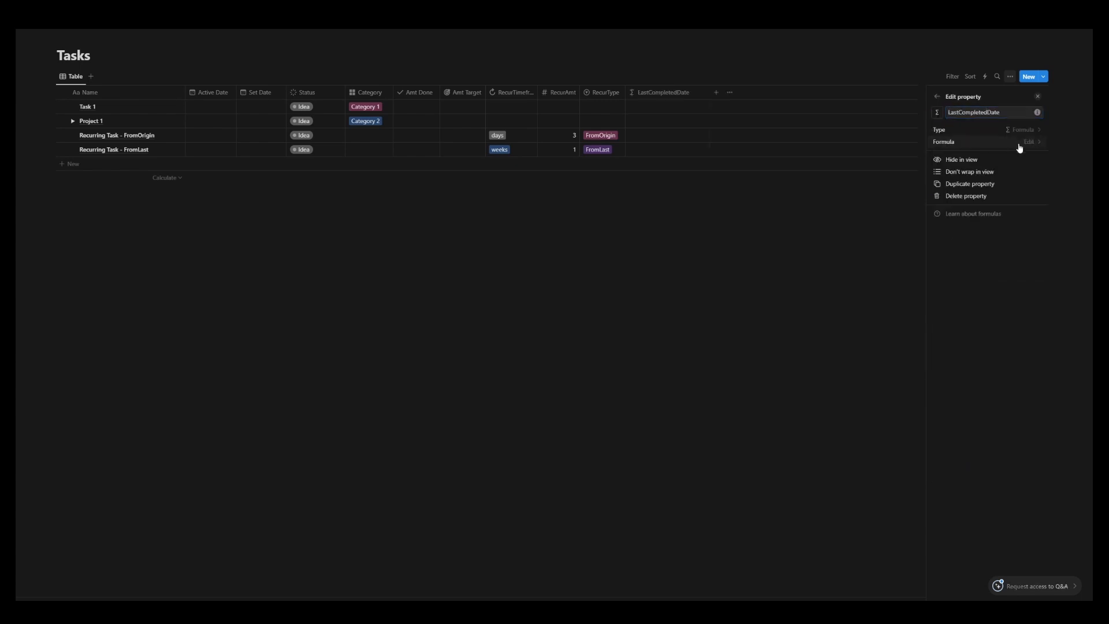
Start the LastCompletedDate formula with let(lastCompleted, and map the Task History relation to each entry's Completed Date using .map(current.Completed Date).
left_click(1023, 142)
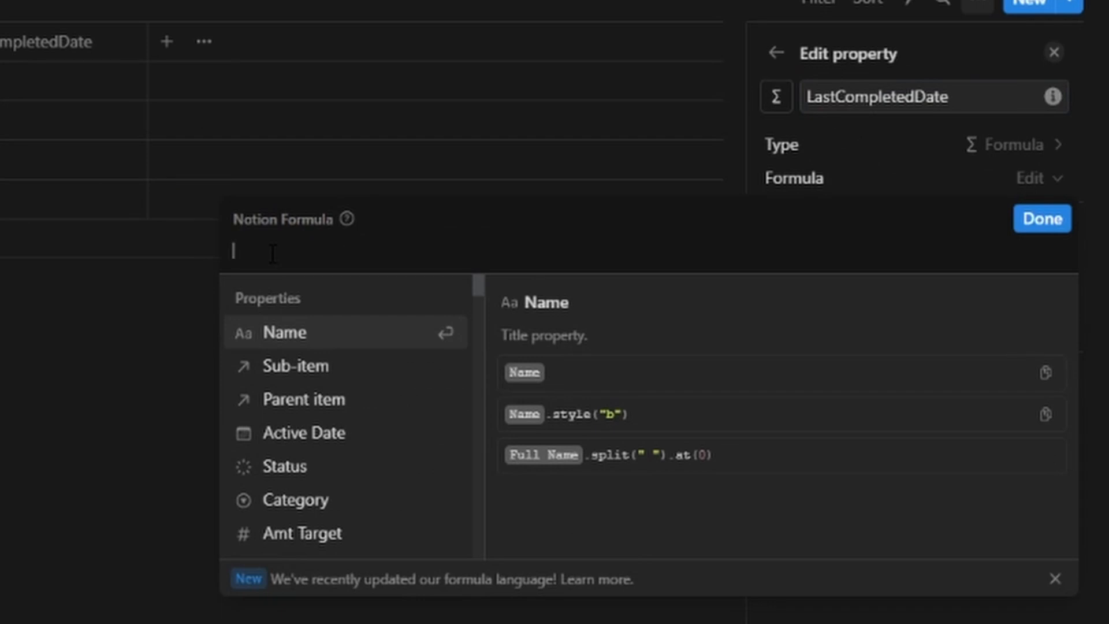
type("let(")
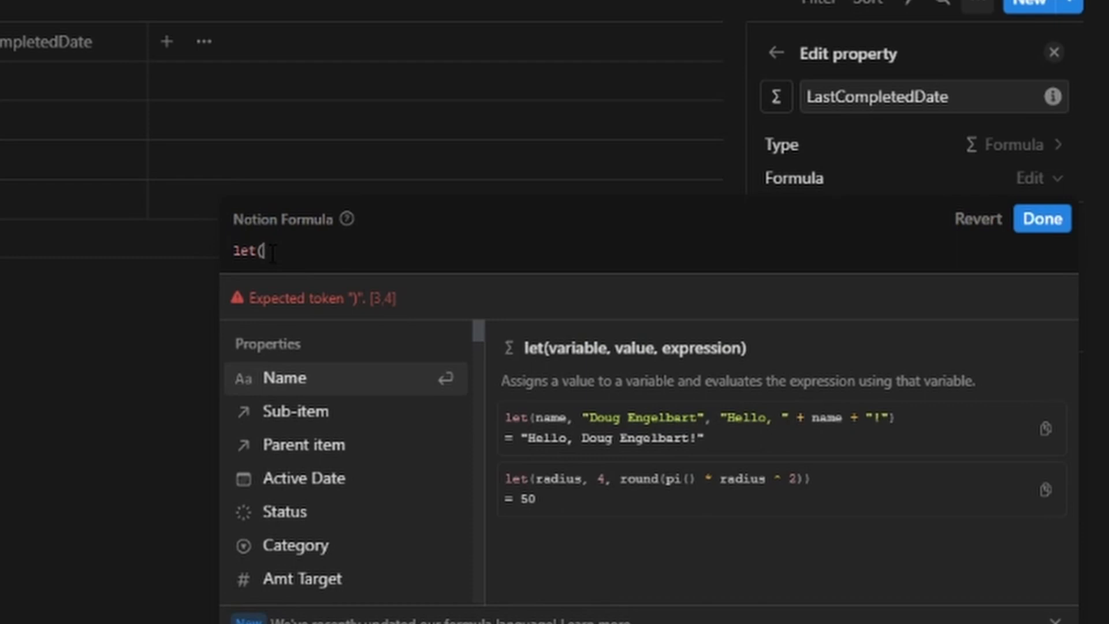
type("lastCompleted,")
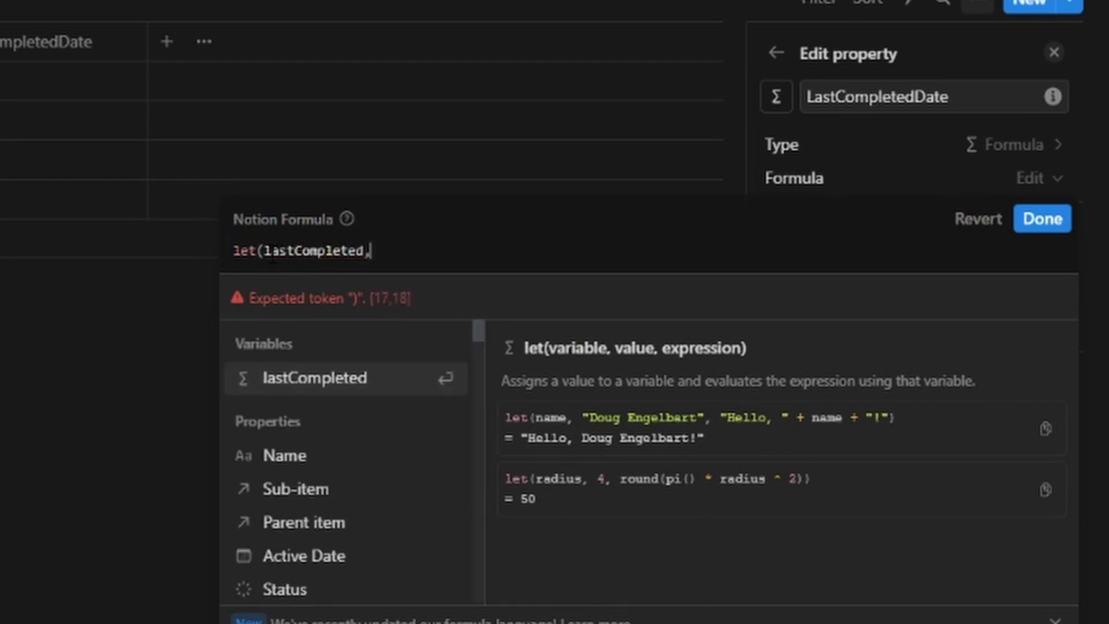
key("shift+Return")
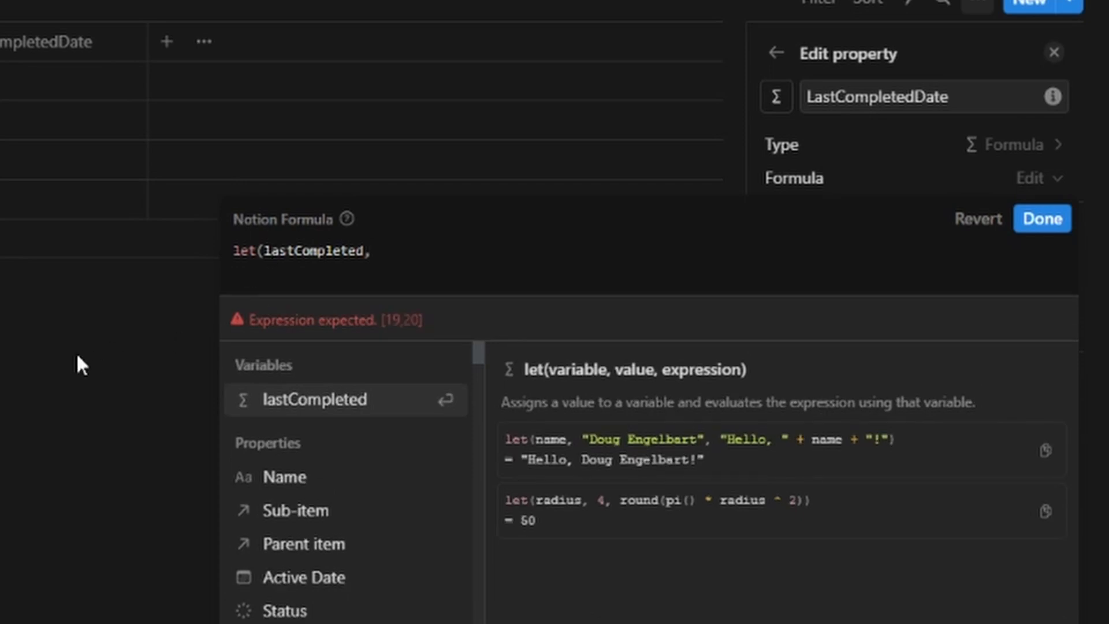
type("Task")
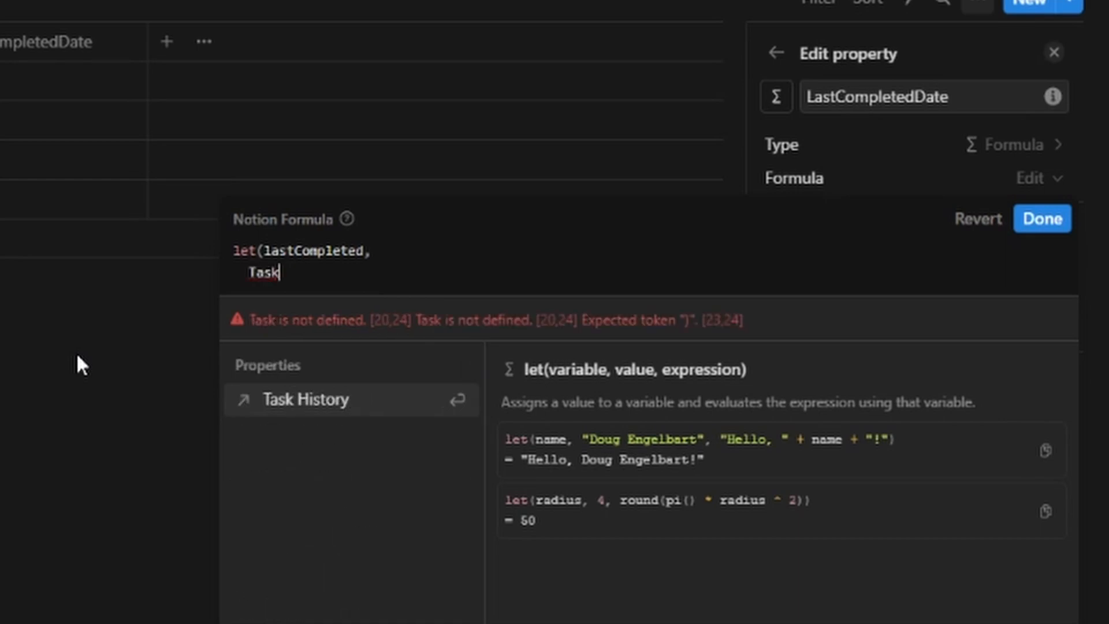
key("Return")
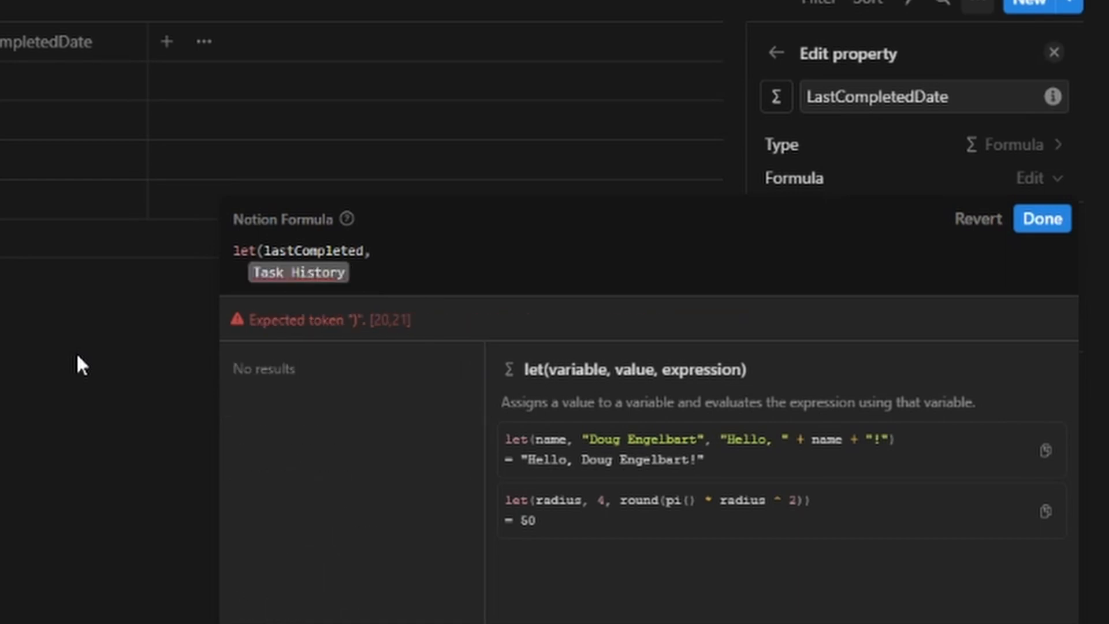
type(".map(")
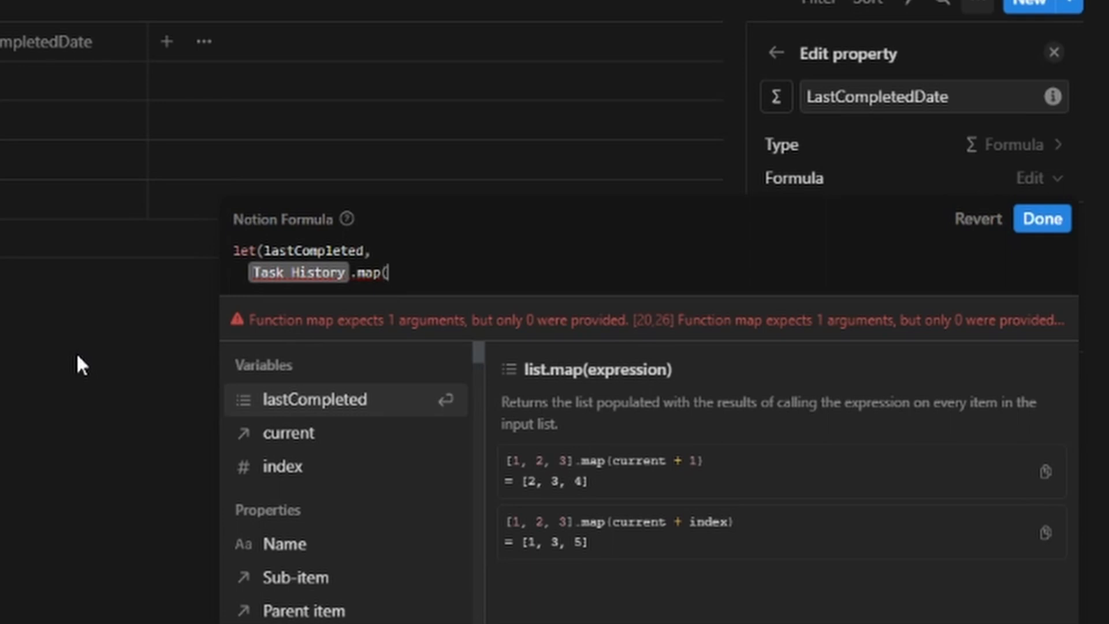
type("current.")
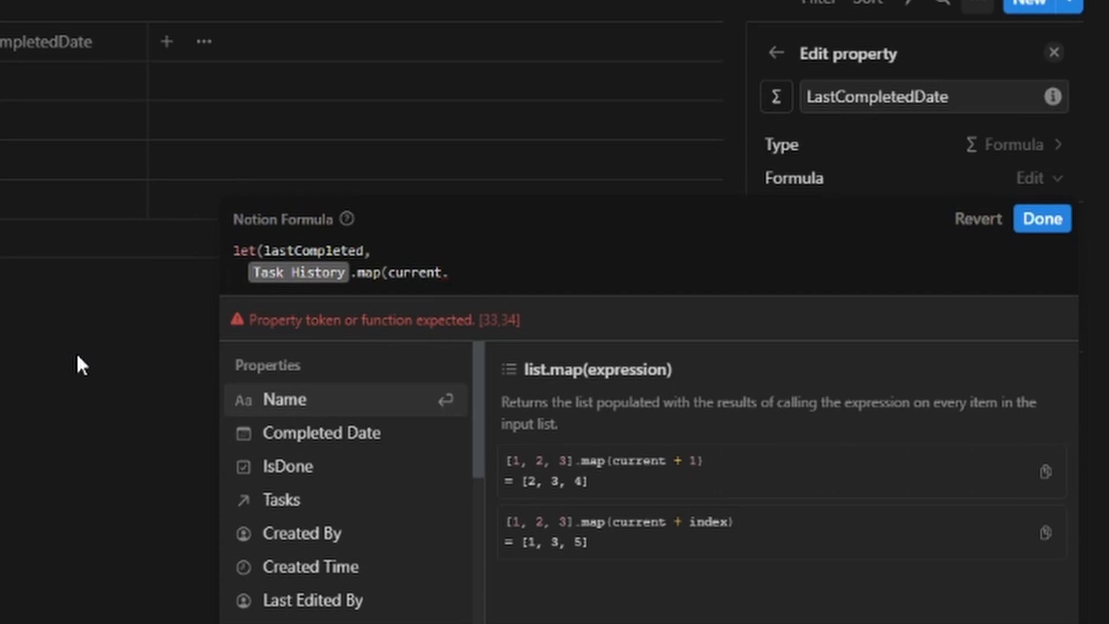
left_click(311, 434)
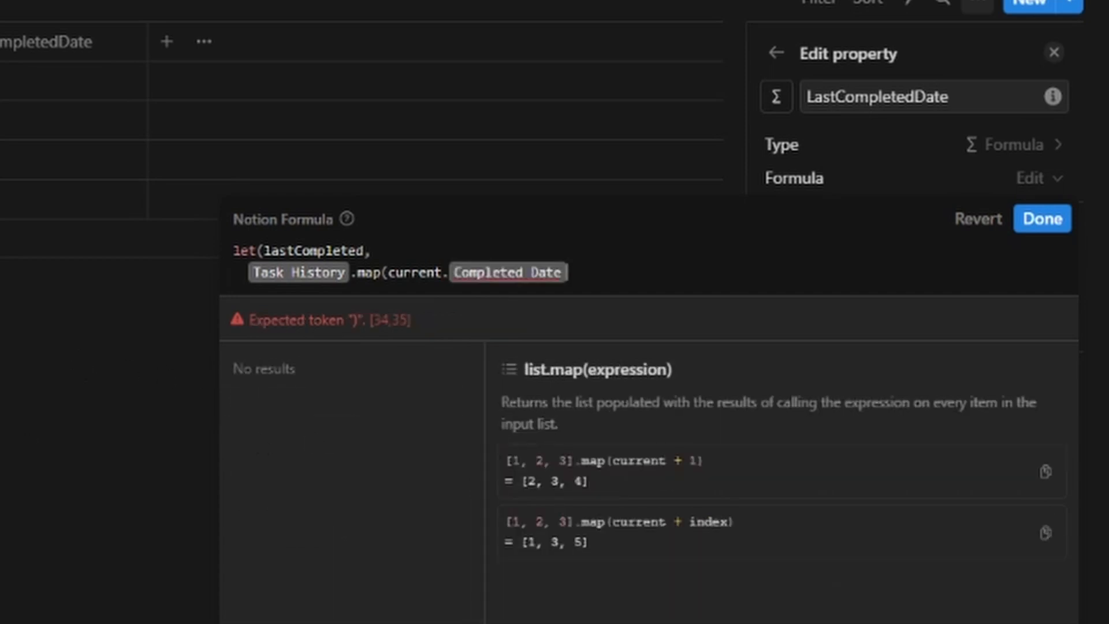
type(")")
Extend the mapped Completed Date list with .sort(current).last() to return the most recent date.
type(".sort(")
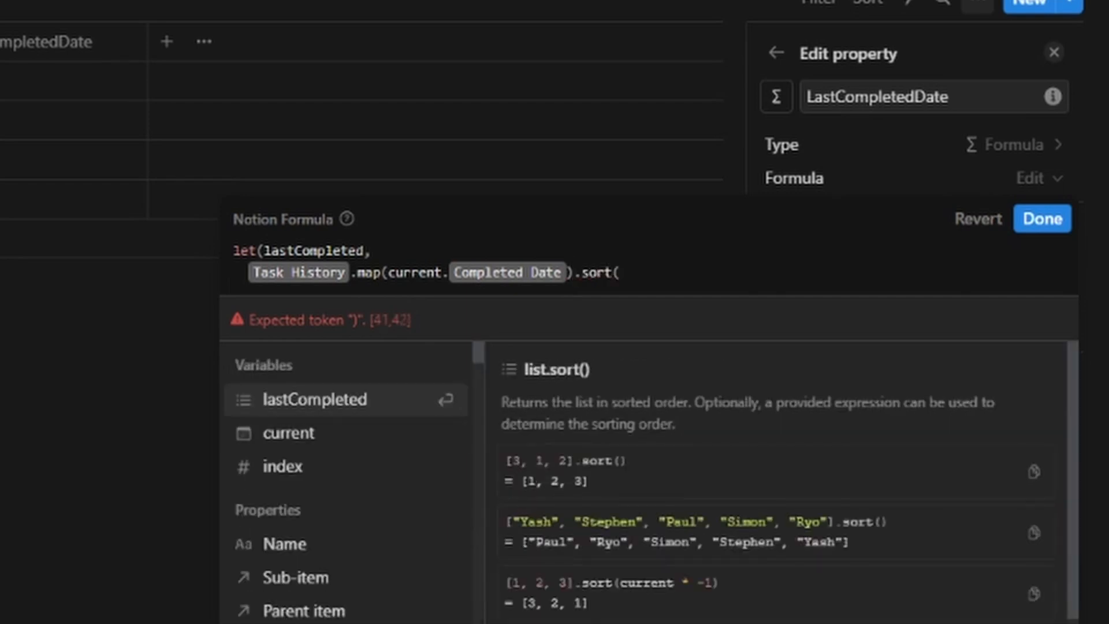
type("current)")
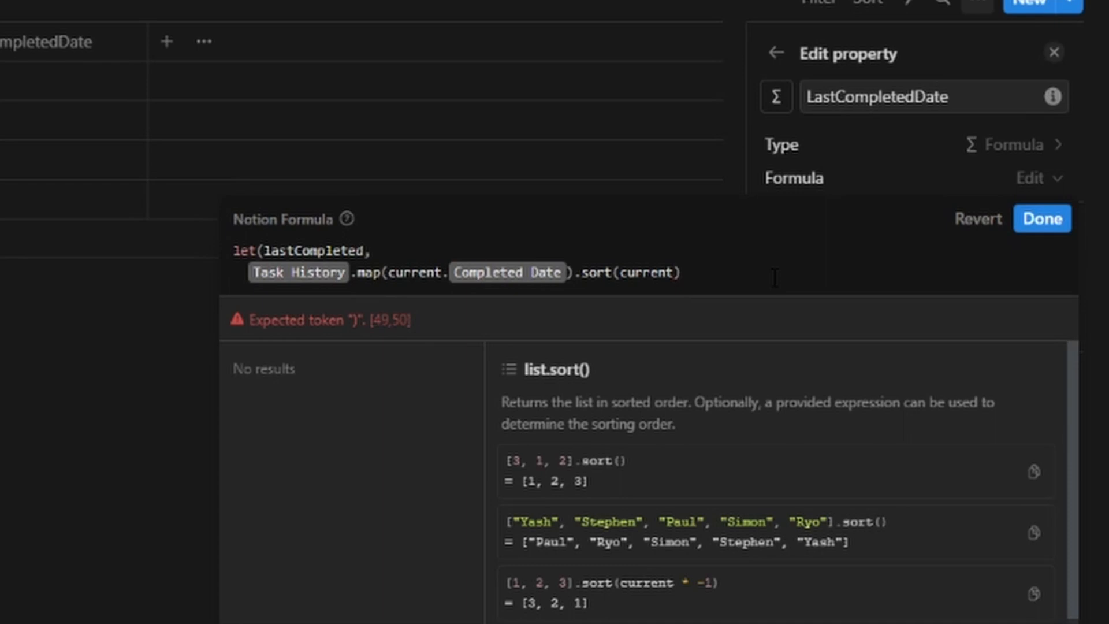
type(".last()")
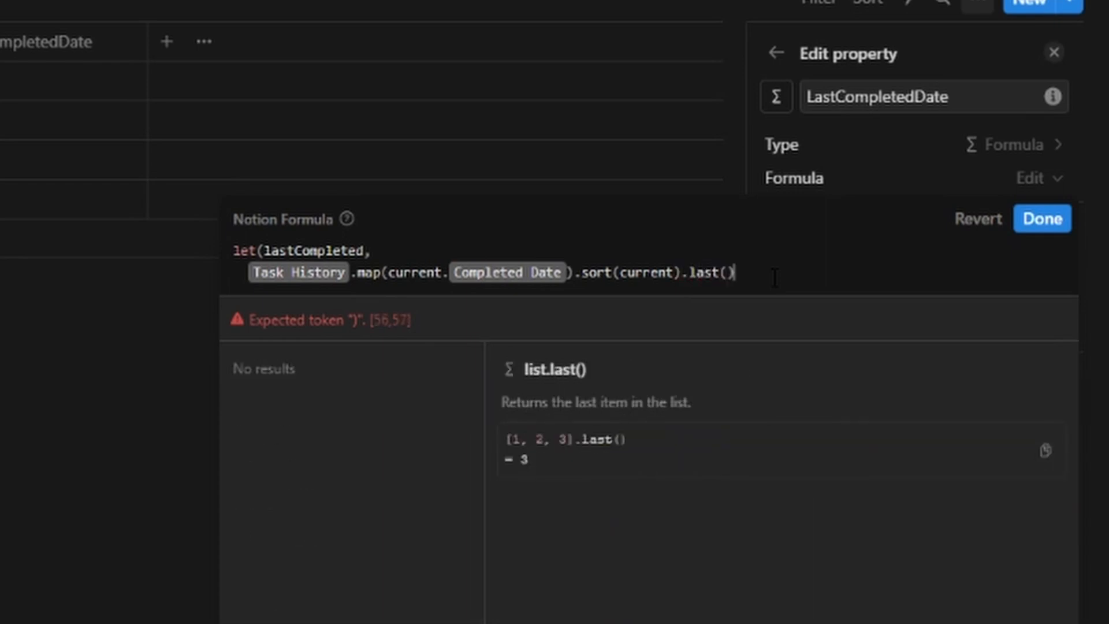
Add the line if (lastCompleted.empty().not(), lastCompleted, "")) to the formula, closing the let function.
key("Return")
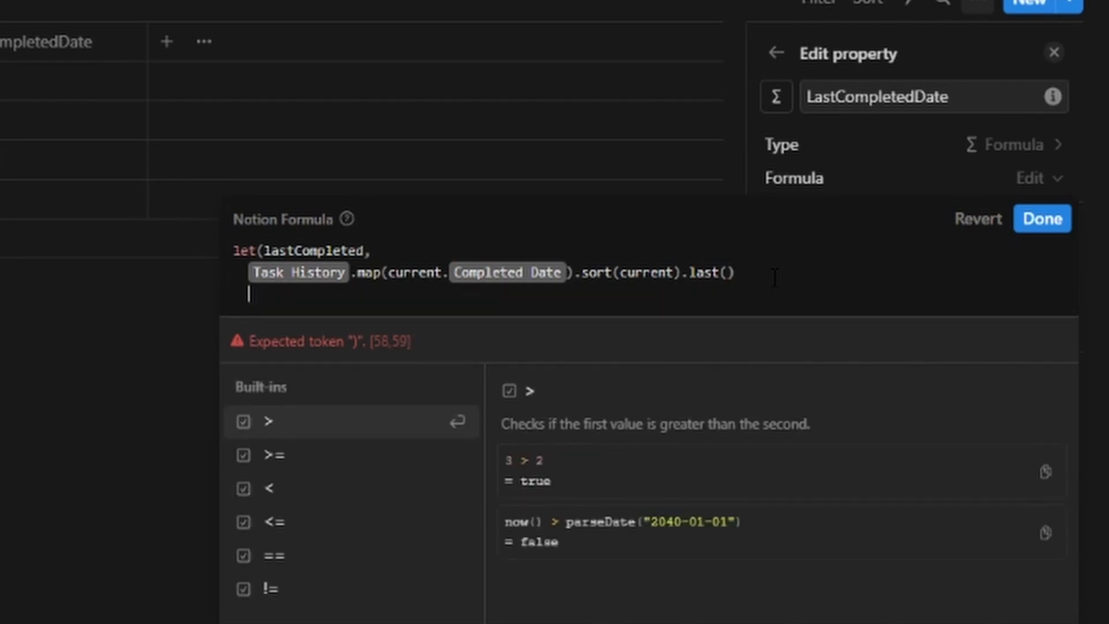
type("if (last")
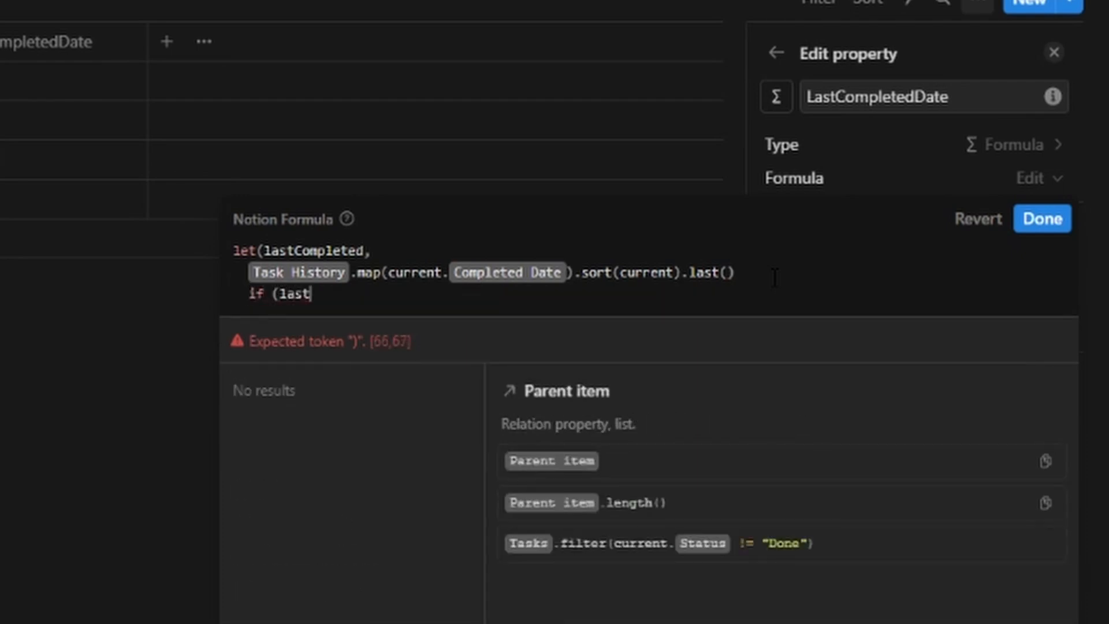
type("Completed")
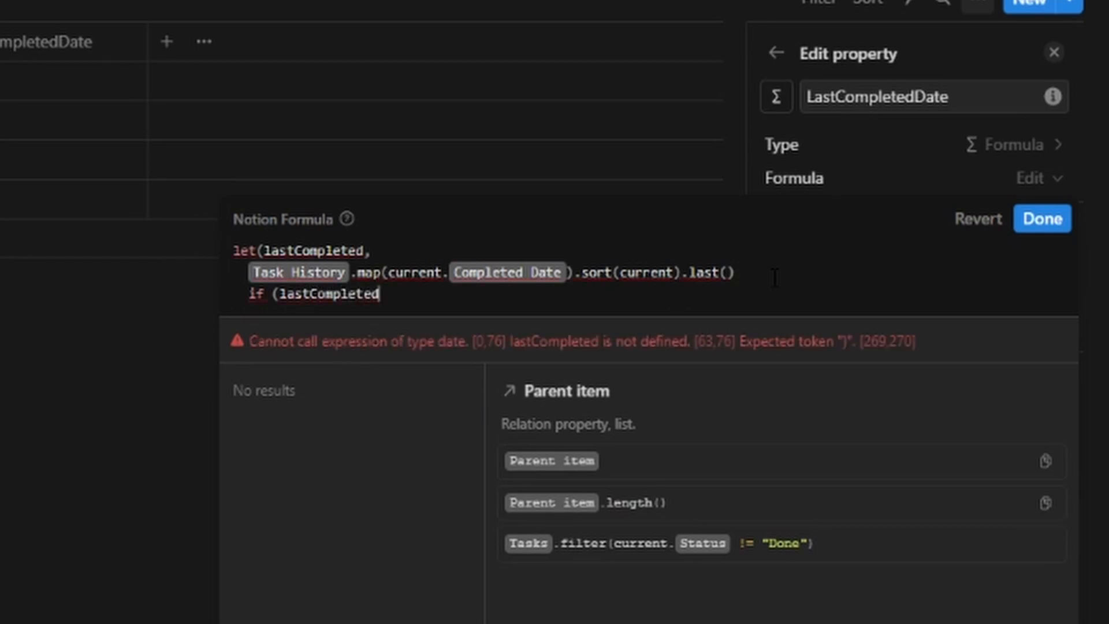
type(".empty().not")
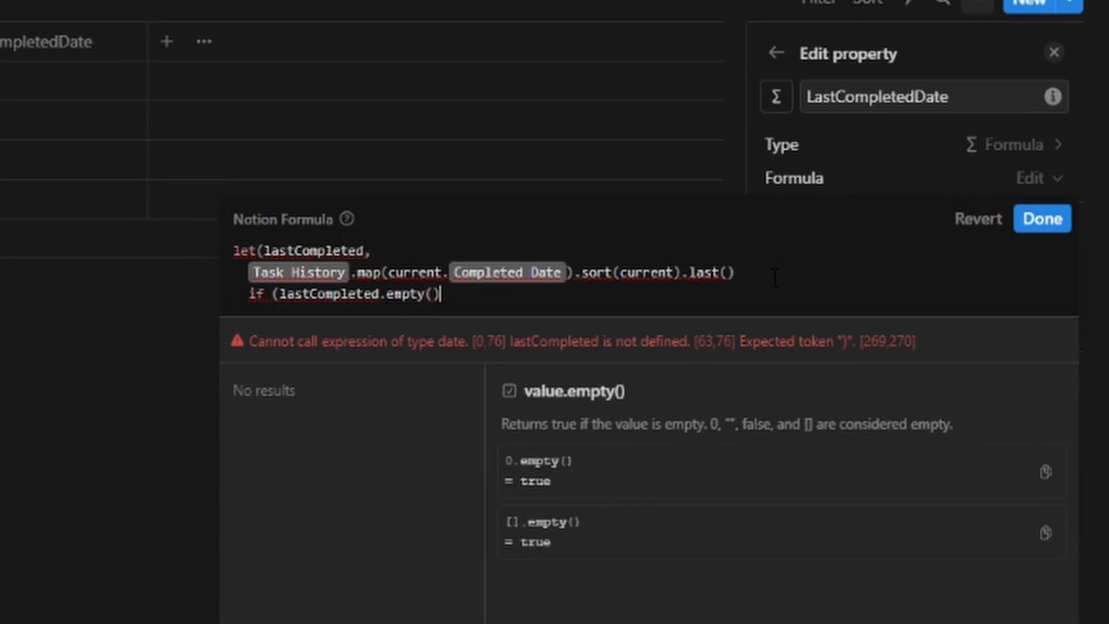
type("()")
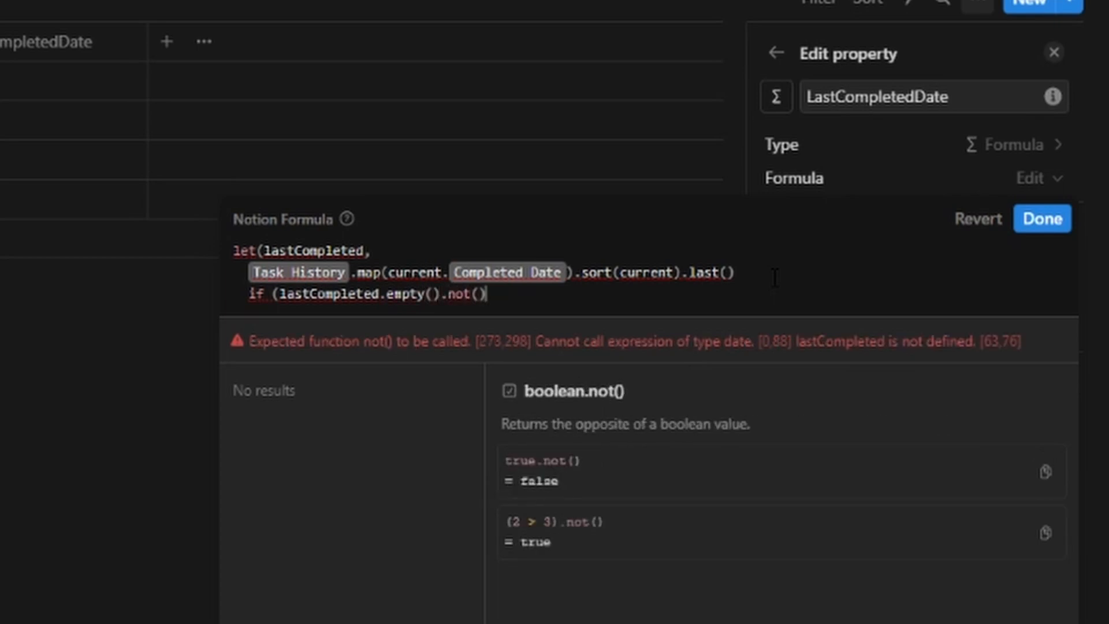
type(",")
key("Return")
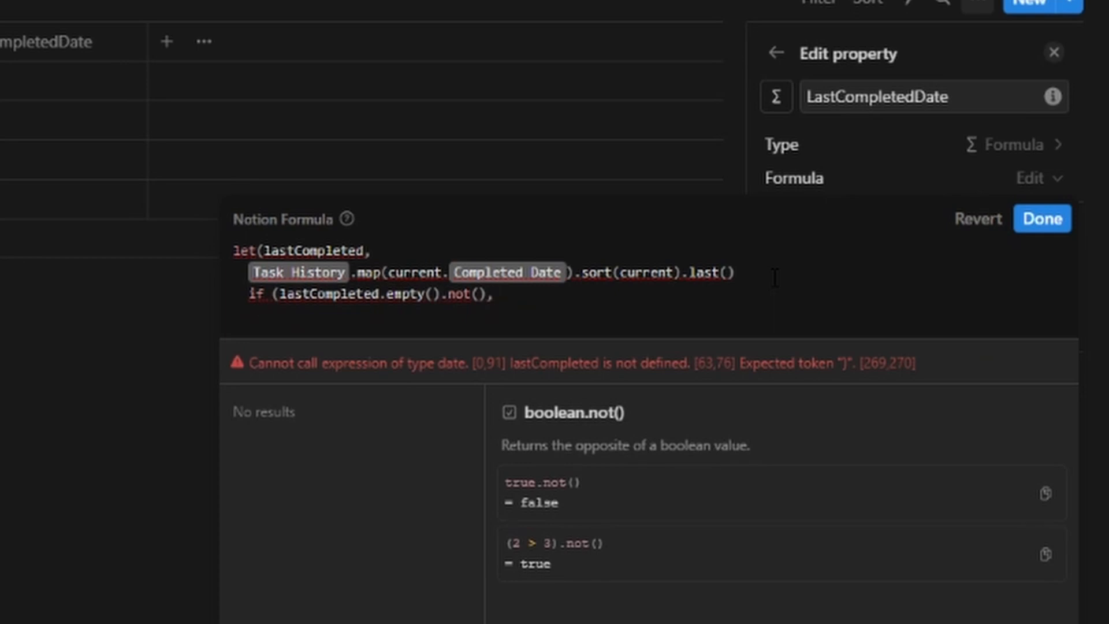
key("BackSpace")
type("lastComplet")
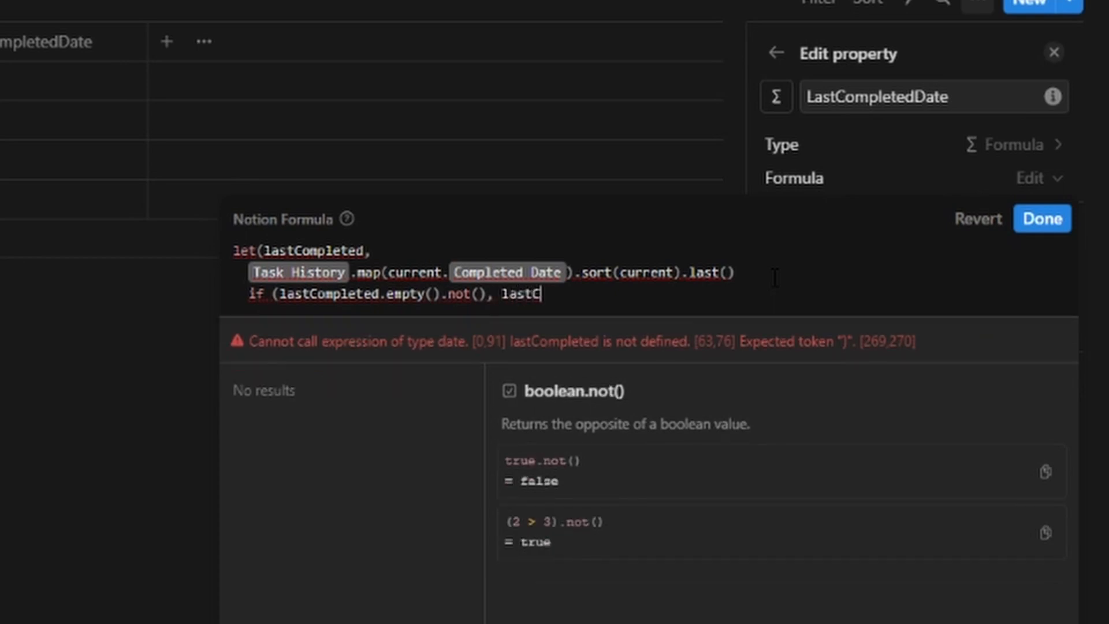
type("ed, \"\")")
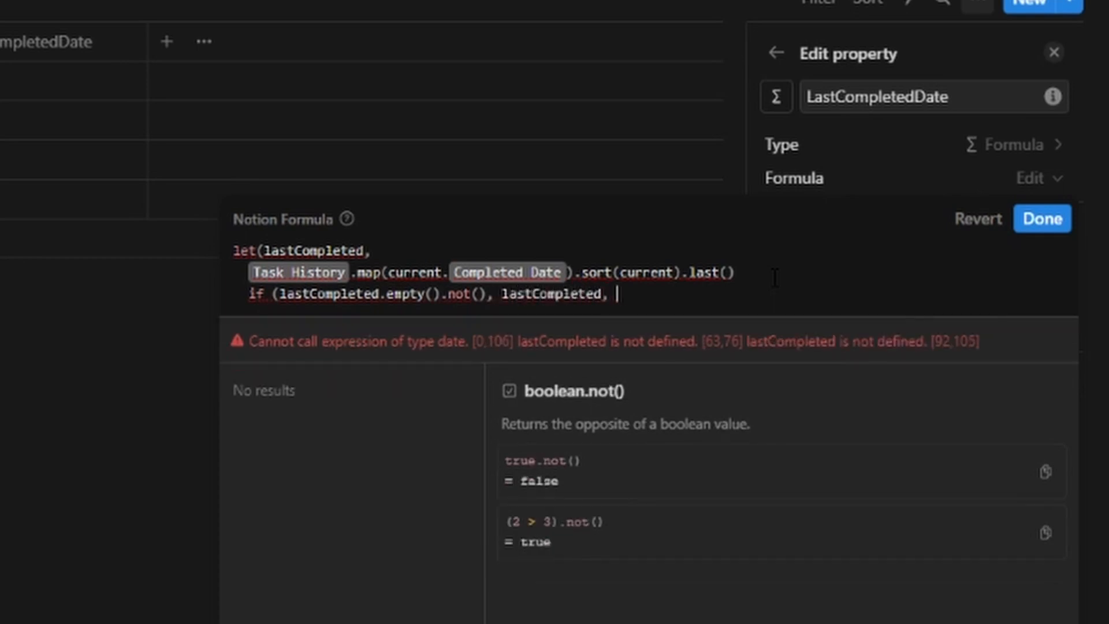
type(")")
Insert the missing comma after .last() in the LastCompletedDate formula.
left_click(774, 278)
type(",")
left_click(754, 302)
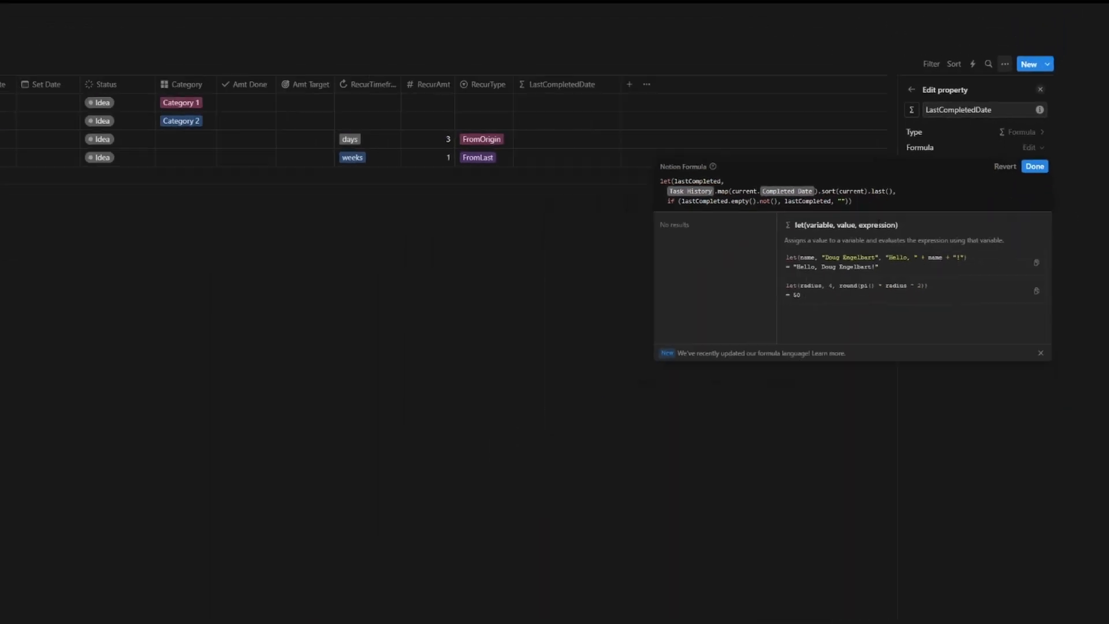
Add a button property named Recur Done to Tasks and label it with a repeat emoji and a green check mark.
left_click(629, 84)
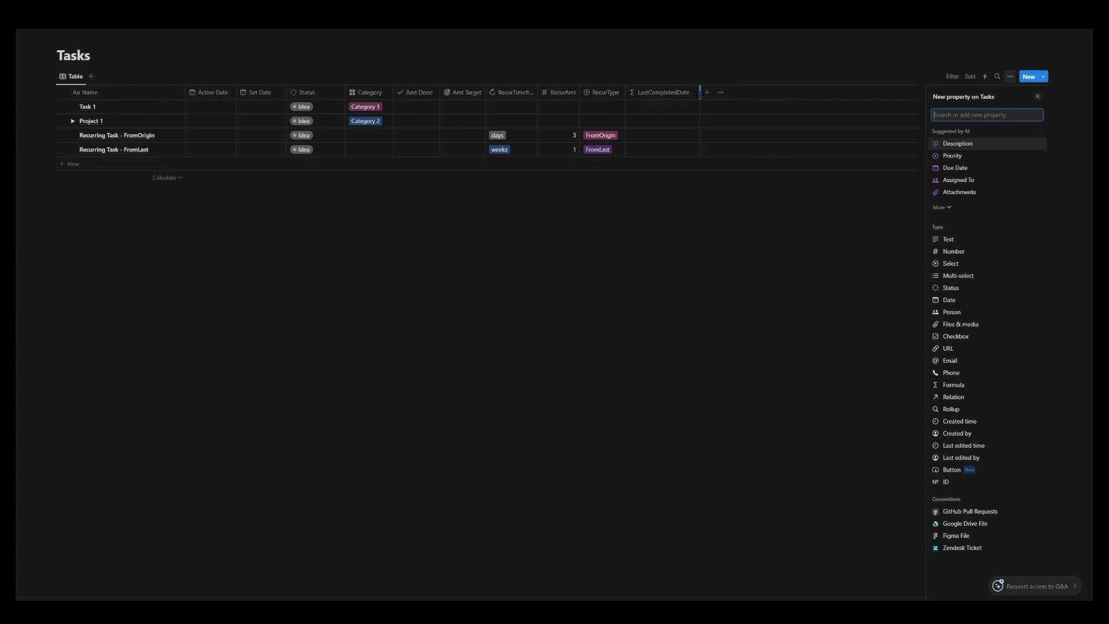
left_click(707, 93)
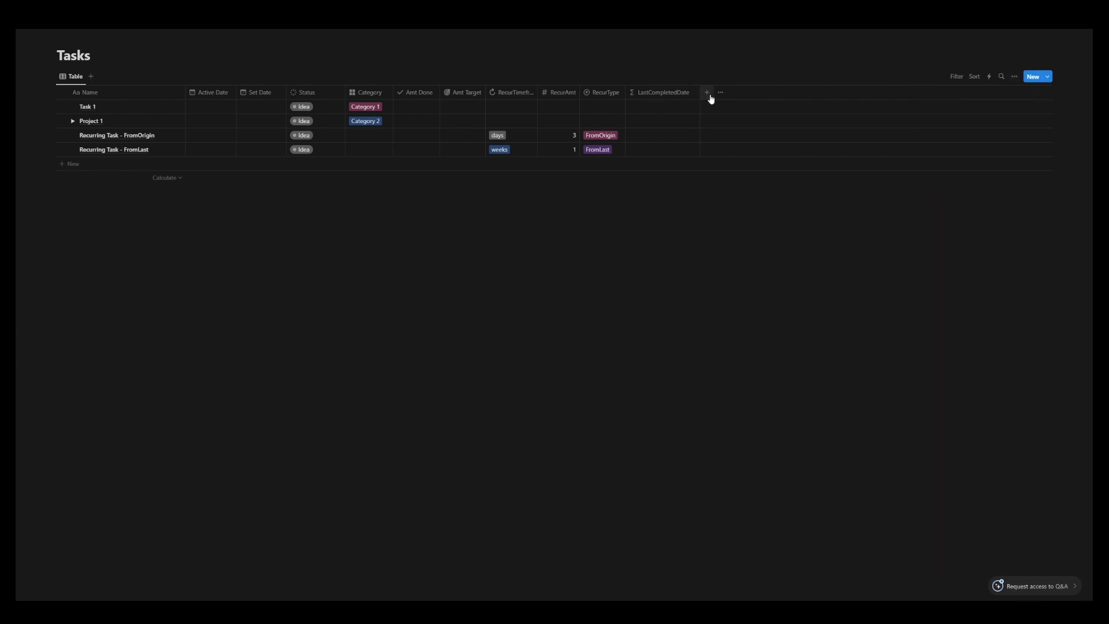
left_click(707, 93)
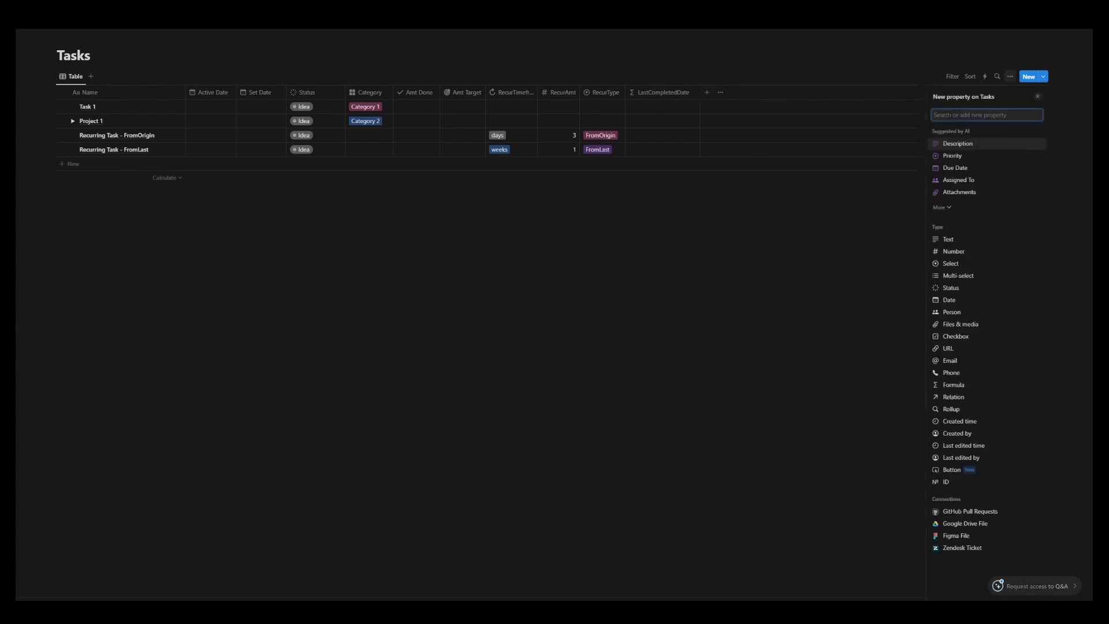
type("button")
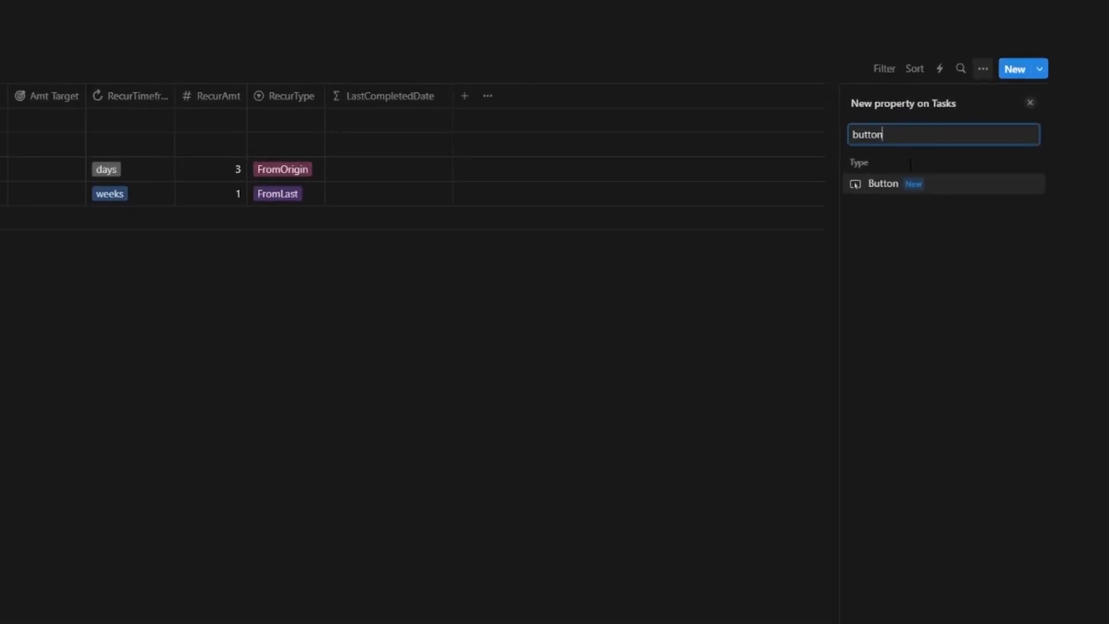
left_click(962, 192)
type("Recur Done")
left_click(904, 226)
left_click(903, 217)
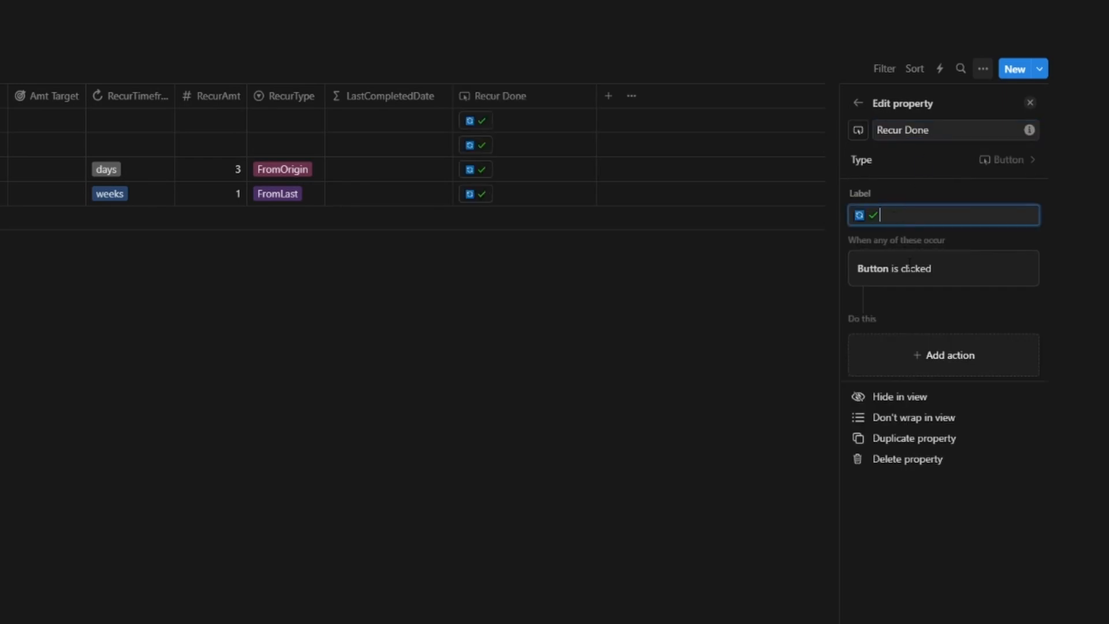
Give the Recur Done button an action that adds a page named Task Completion to the Task History database.
left_click(924, 363)
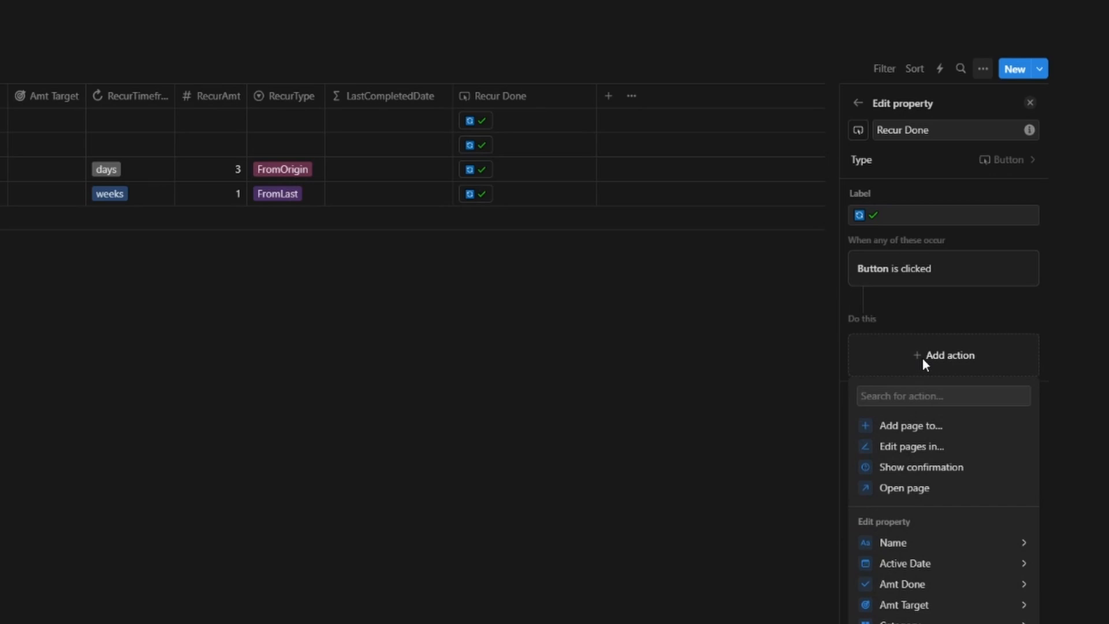
left_click(909, 426)
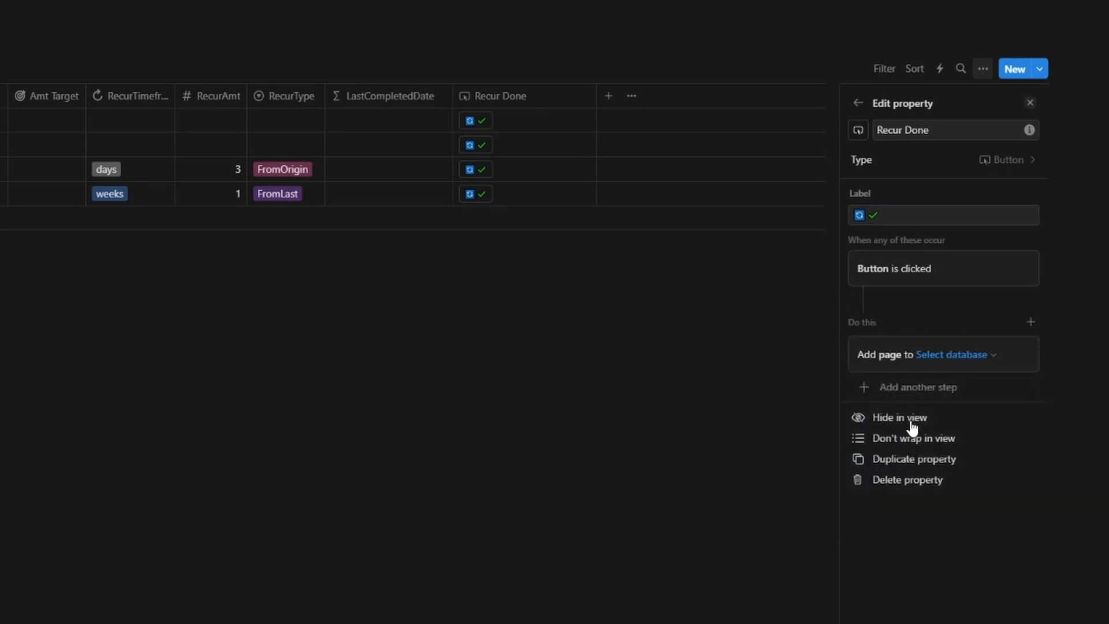
left_click(947, 357)
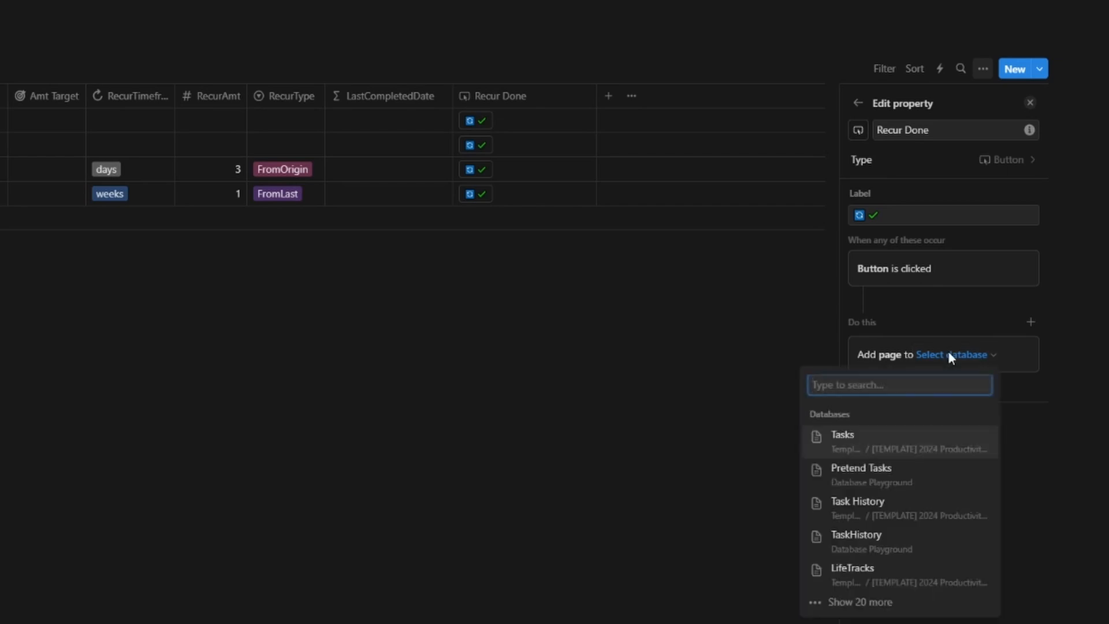
left_click(916, 513)
type("Tas")
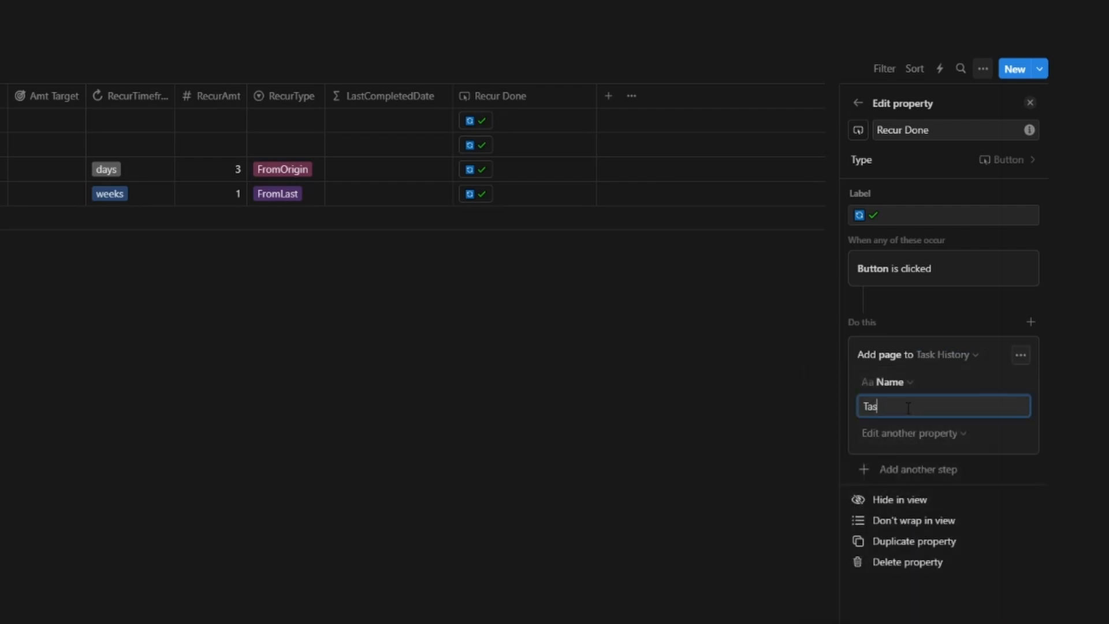
type("k Completion")
In the button's add-page action, set Completed Date to Today and IsDone to Checked.
left_click(898, 434)
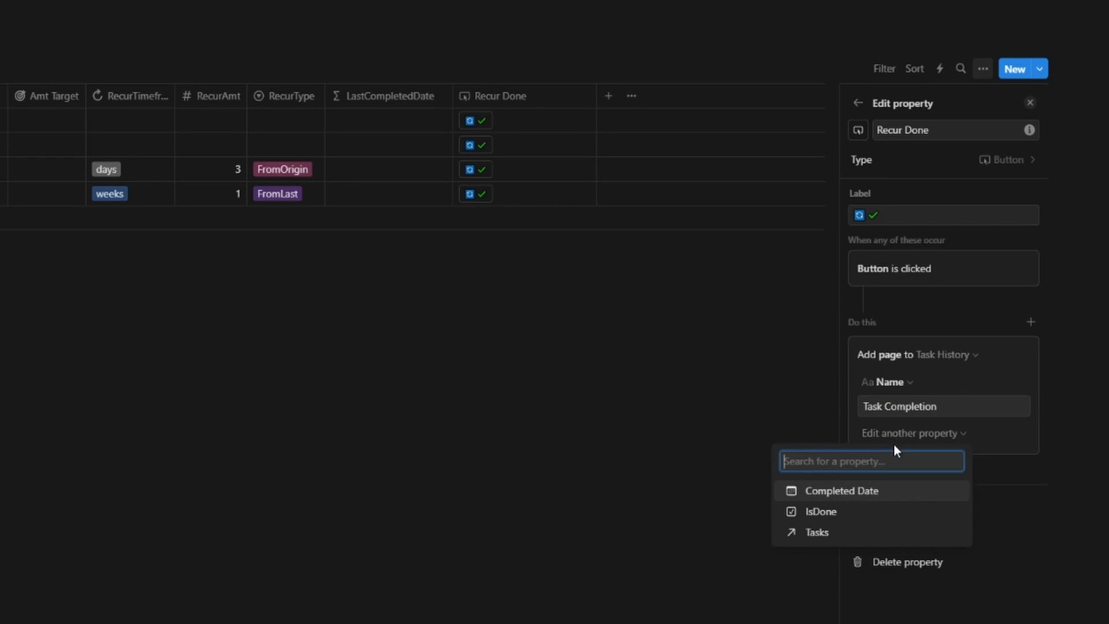
left_click(863, 492)
left_click(902, 473)
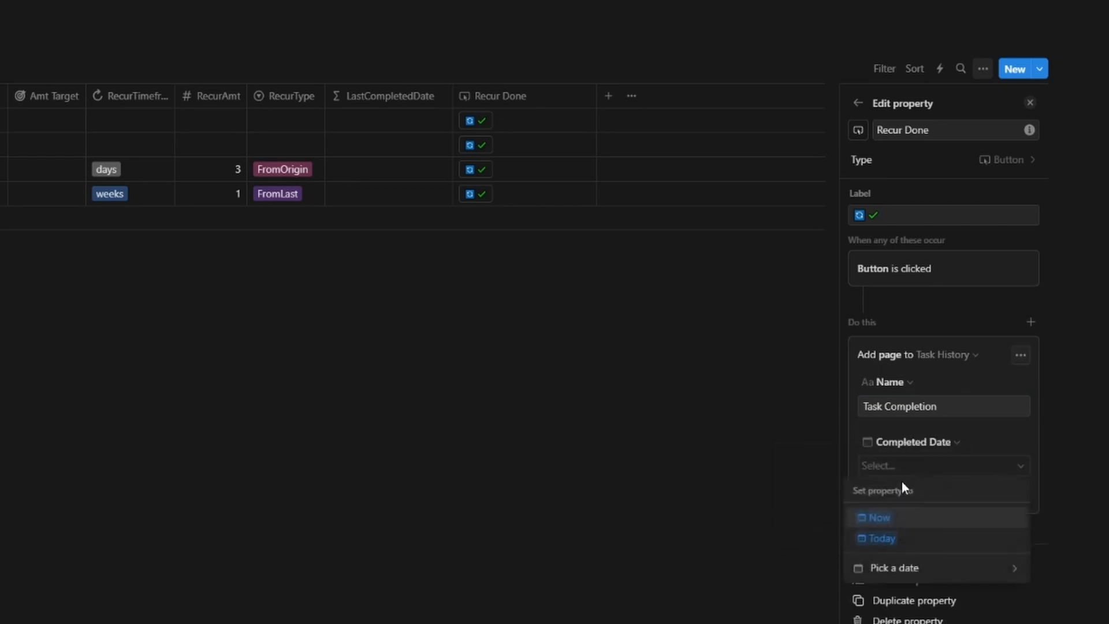
left_click(887, 540)
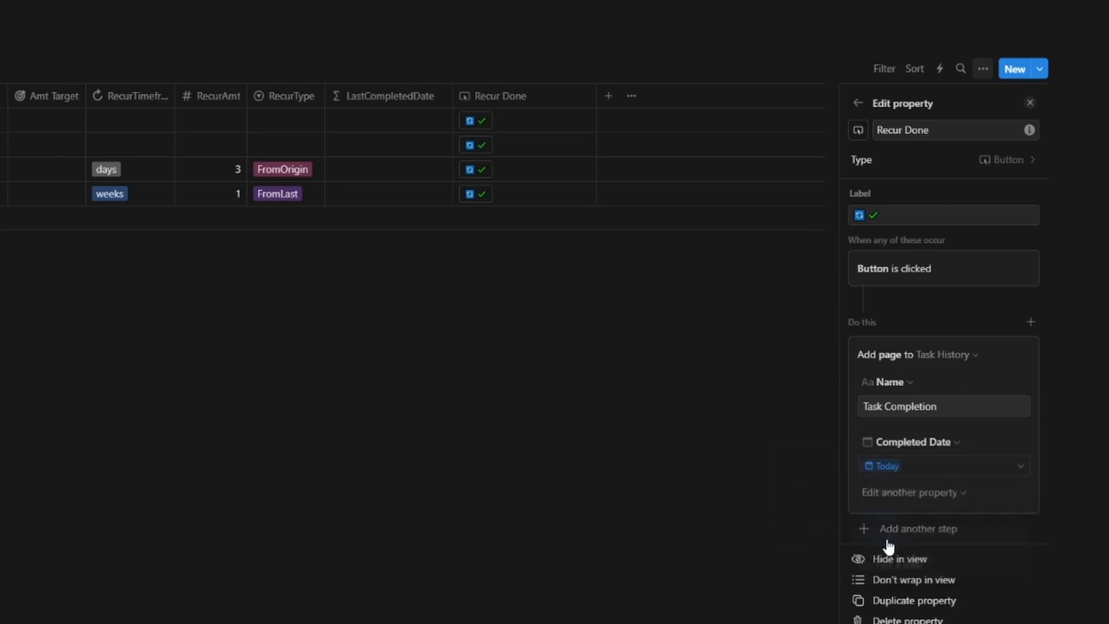
left_click(902, 496)
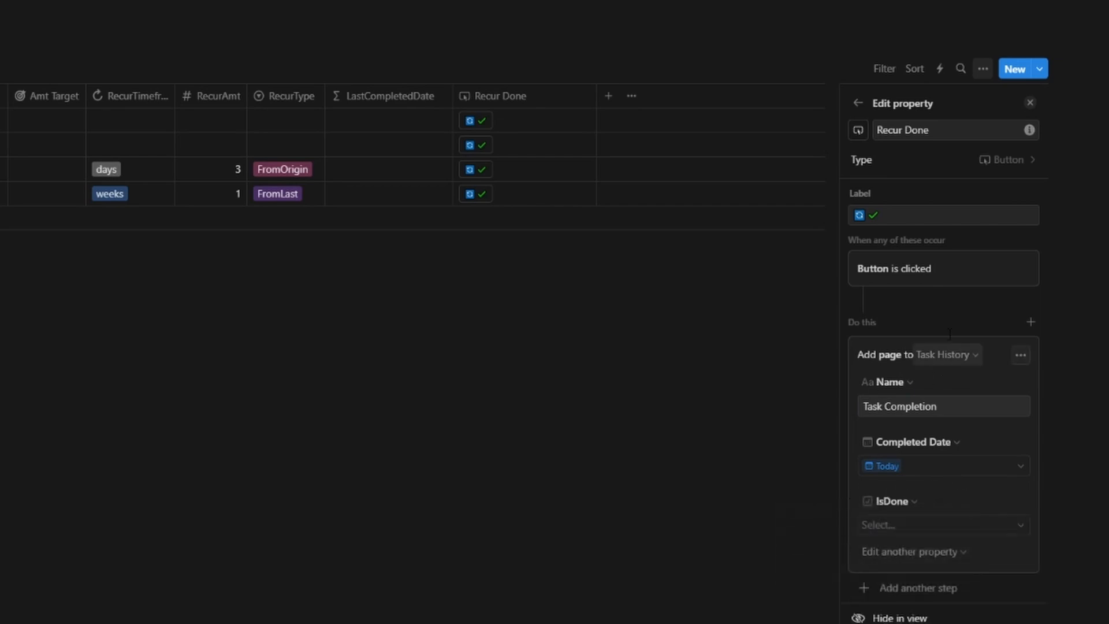
left_click(897, 526)
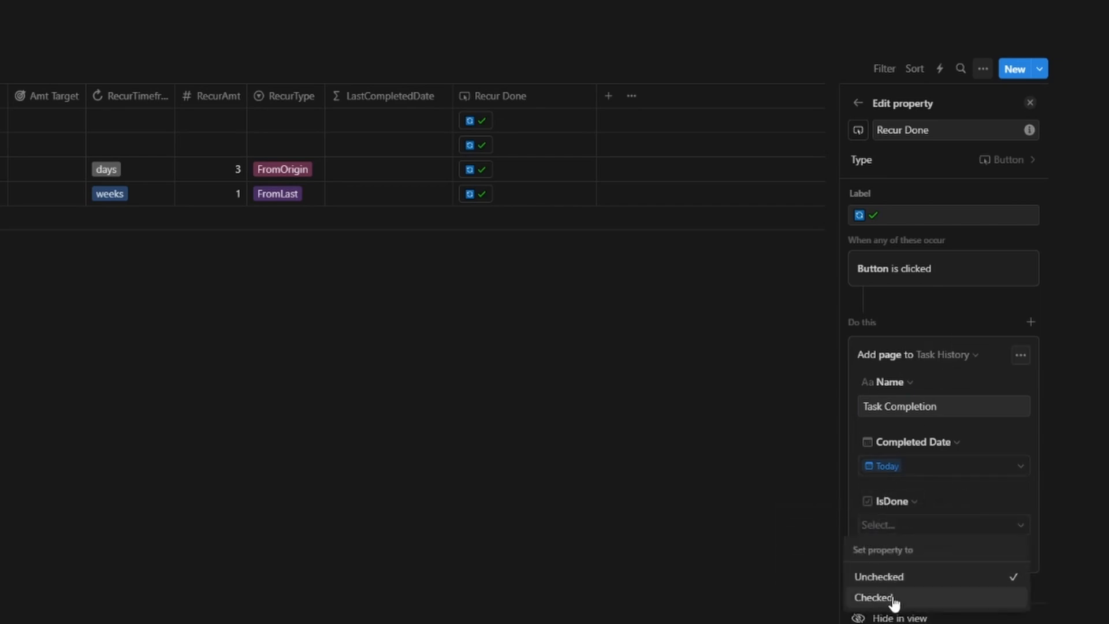
left_click(884, 597)
Set the Tasks relation in the button's add-page action to This page.
left_click(892, 553)
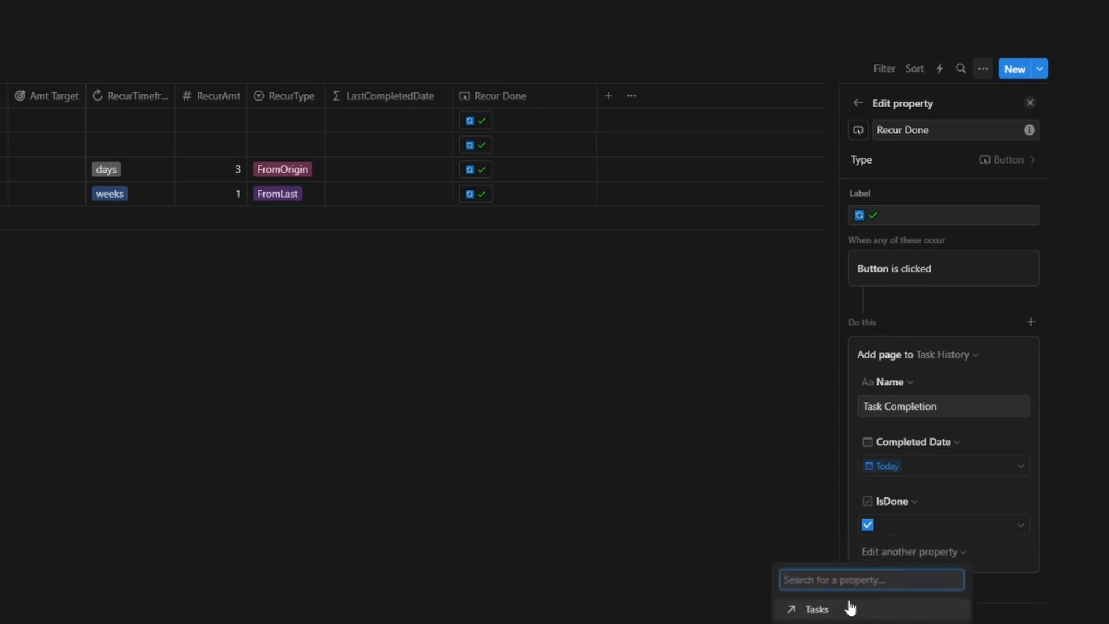
left_click(845, 614)
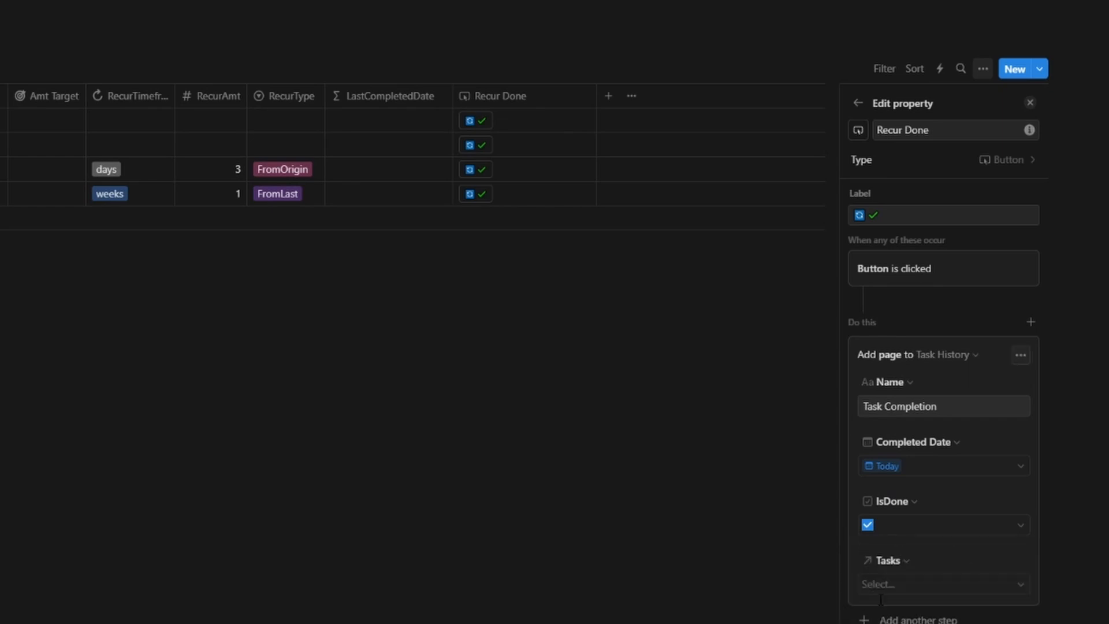
left_click(892, 589)
key("Return")
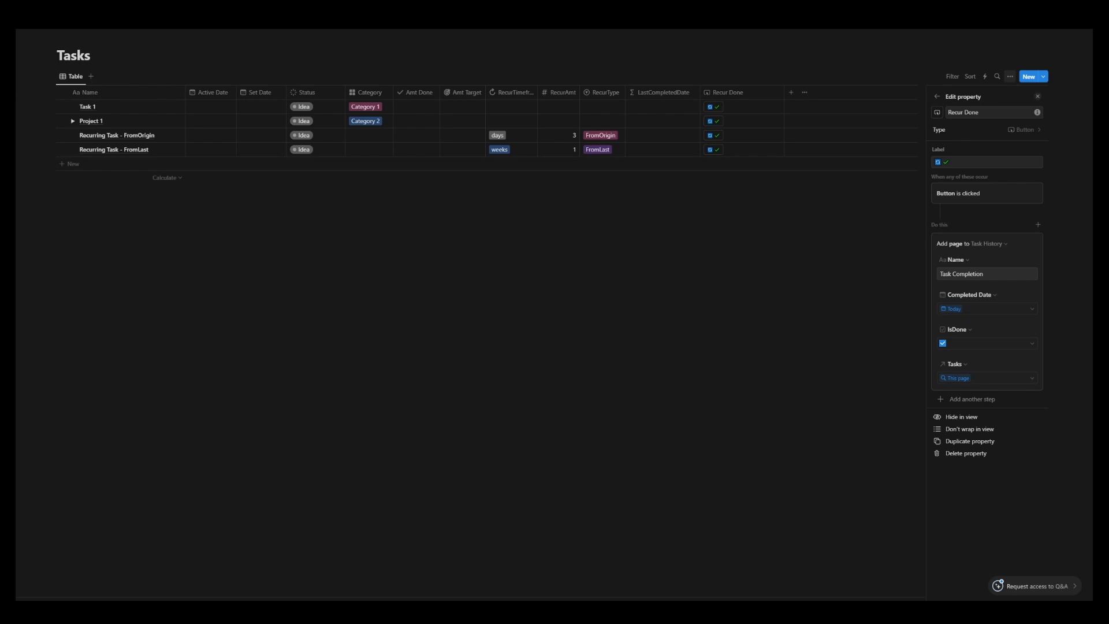
Duplicate the Recur Done property and rename the copy Recur Skip.
left_click(733, 93)
left_click(740, 167)
left_click(777, 93)
left_click_drag(793, 111, 844, 112)
key("BackSpace")
type("Skip")
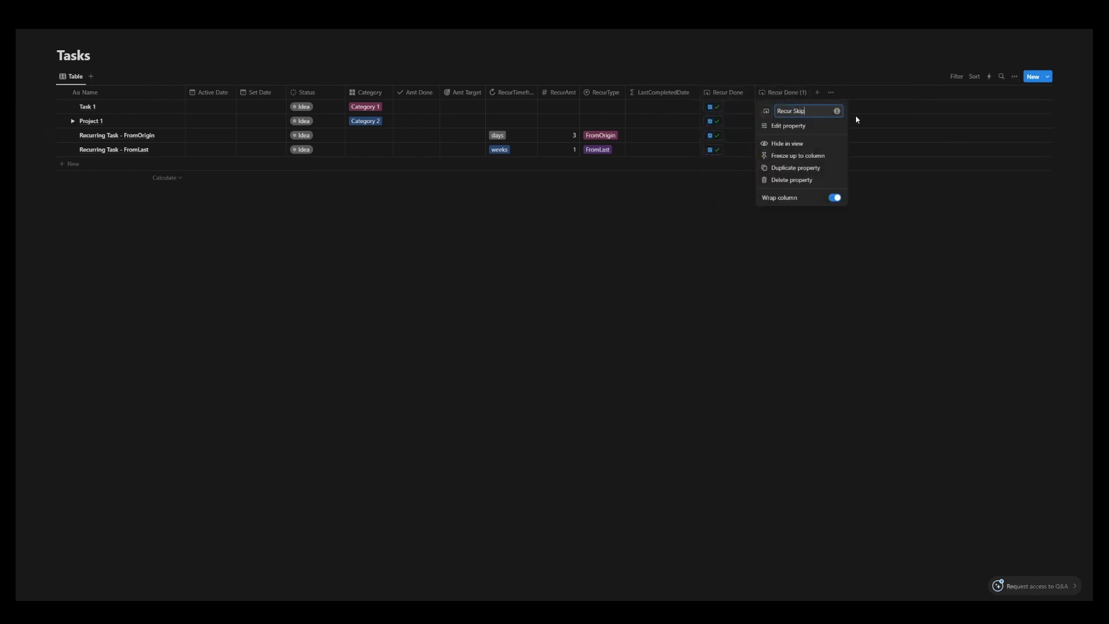
Replace the check mark in the Recur Skip button's label with a red X emoji.
left_click(789, 126)
left_click(972, 164)
key("super+period")
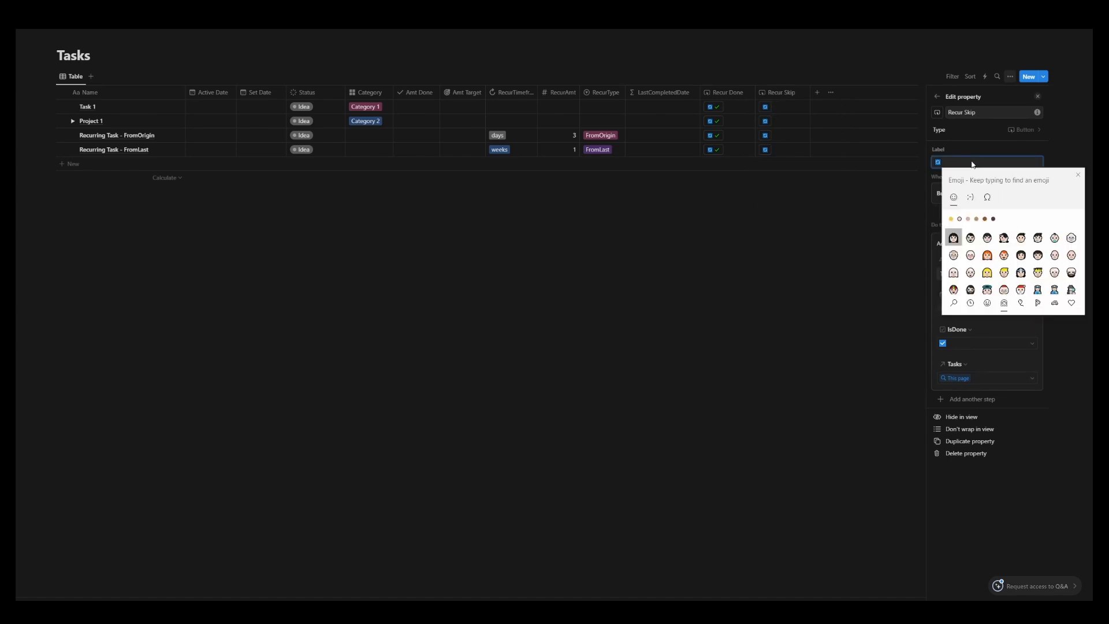
type("x")
left_click(955, 238)
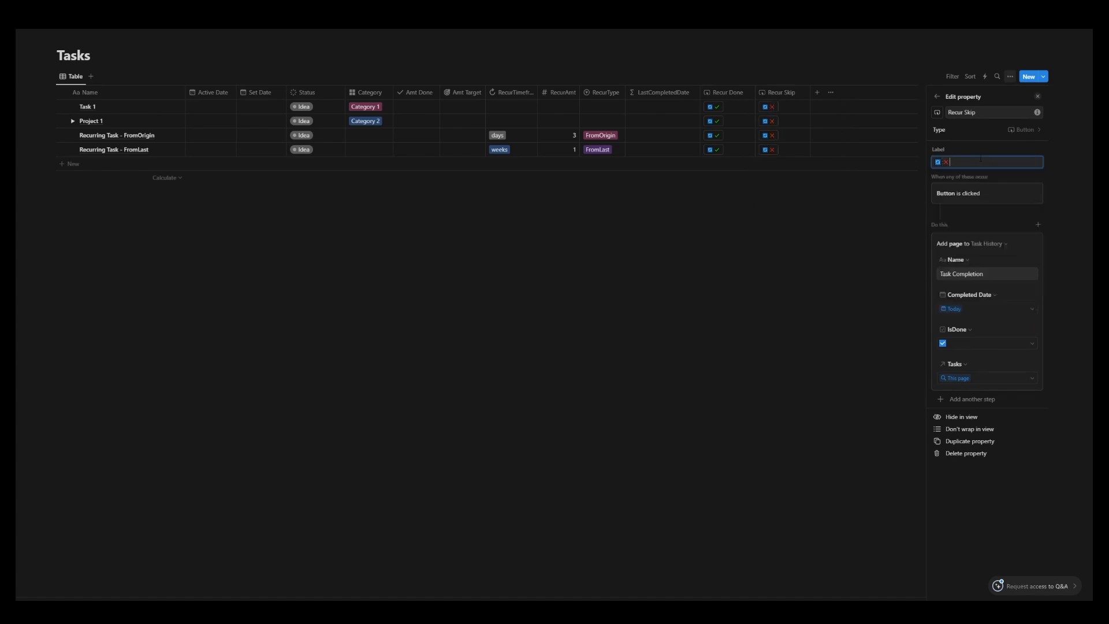
Set IsDone to Unchecked in the Recur Skip button's add-page action and close the property settings.
left_click(971, 342)
left_click(968, 374)
left_click(727, 80)
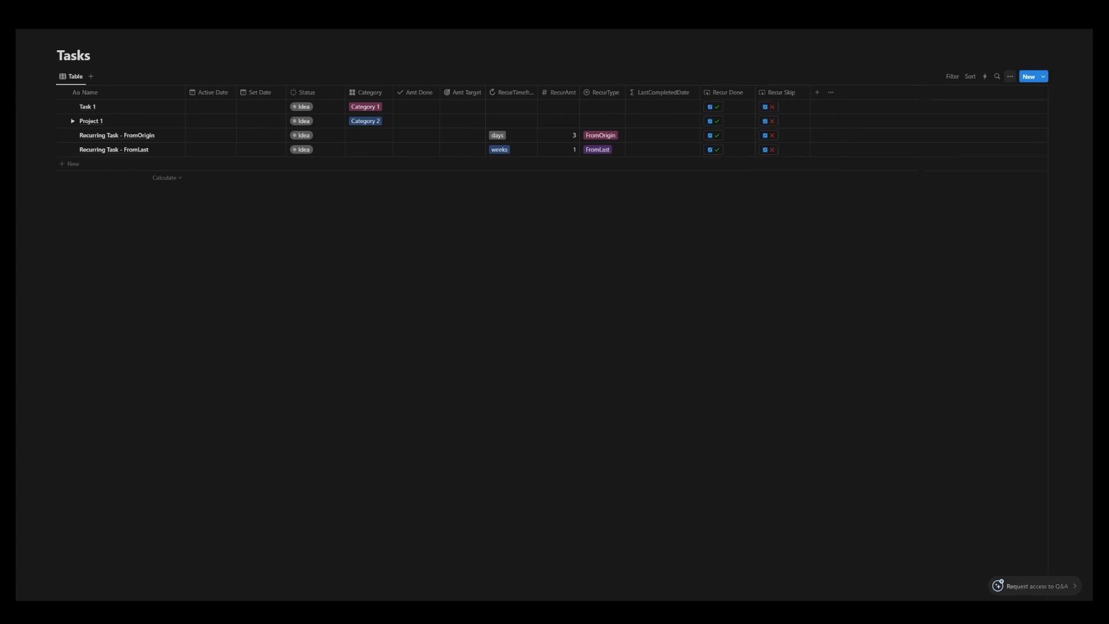
Narrow the Recur Done and Recur Skip columns and give the Recur Done property a checkmark icon.
left_click_drag(755, 92, 784, 92)
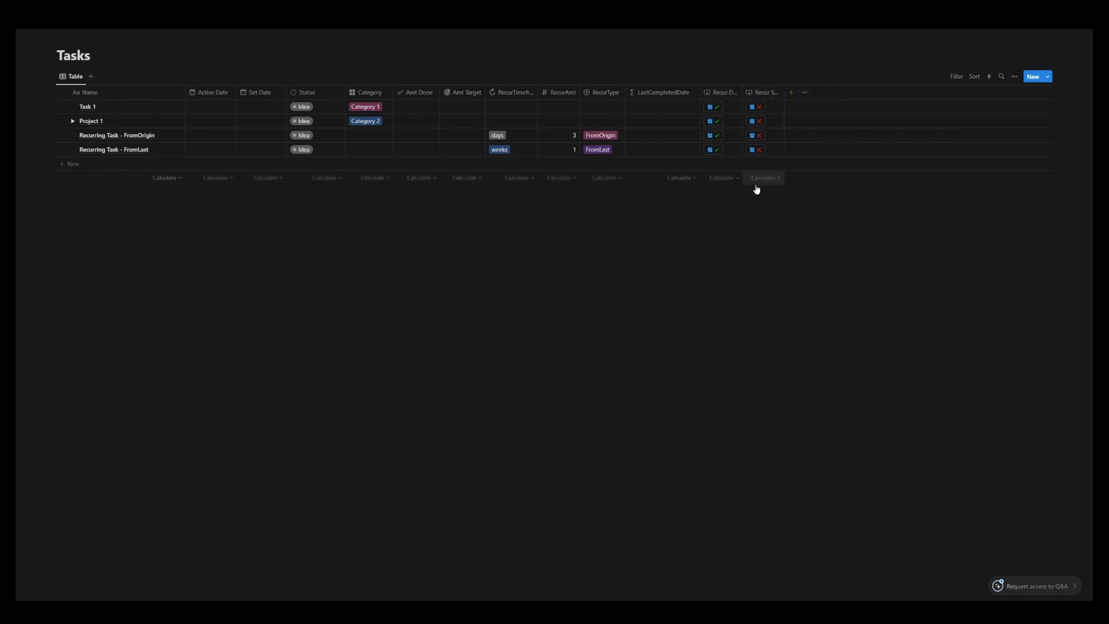
left_click(707, 94)
left_click(712, 111)
type("check")
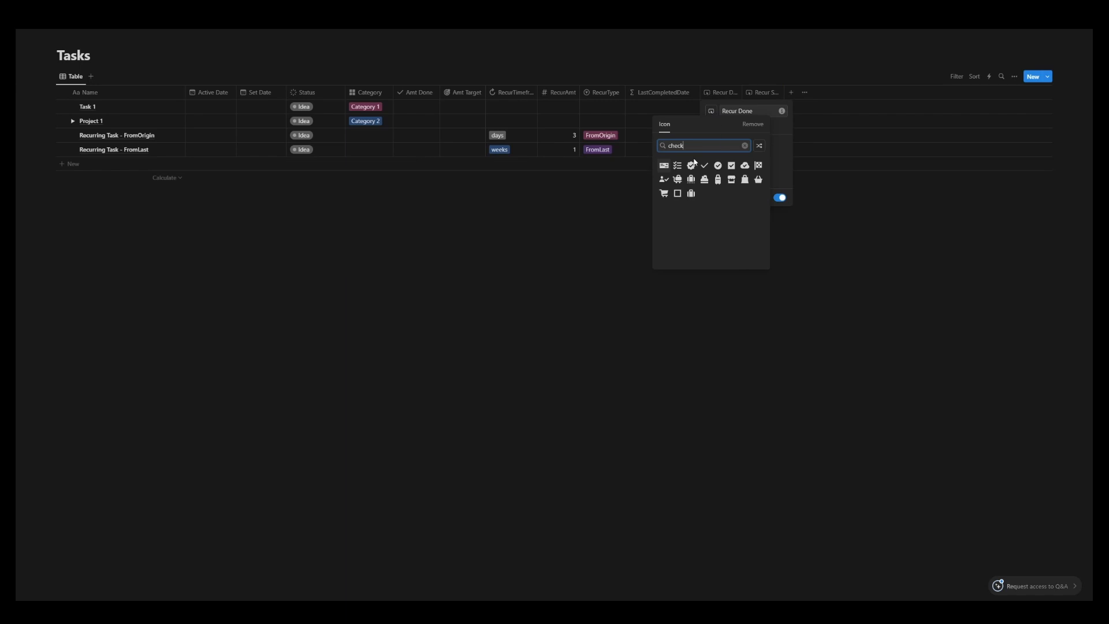
left_click(705, 165)
Change the Recur Skip property's icon to an X.
left_click(750, 94)
left_click(750, 94)
left_click(754, 111)
type("x")
left_click(708, 173)
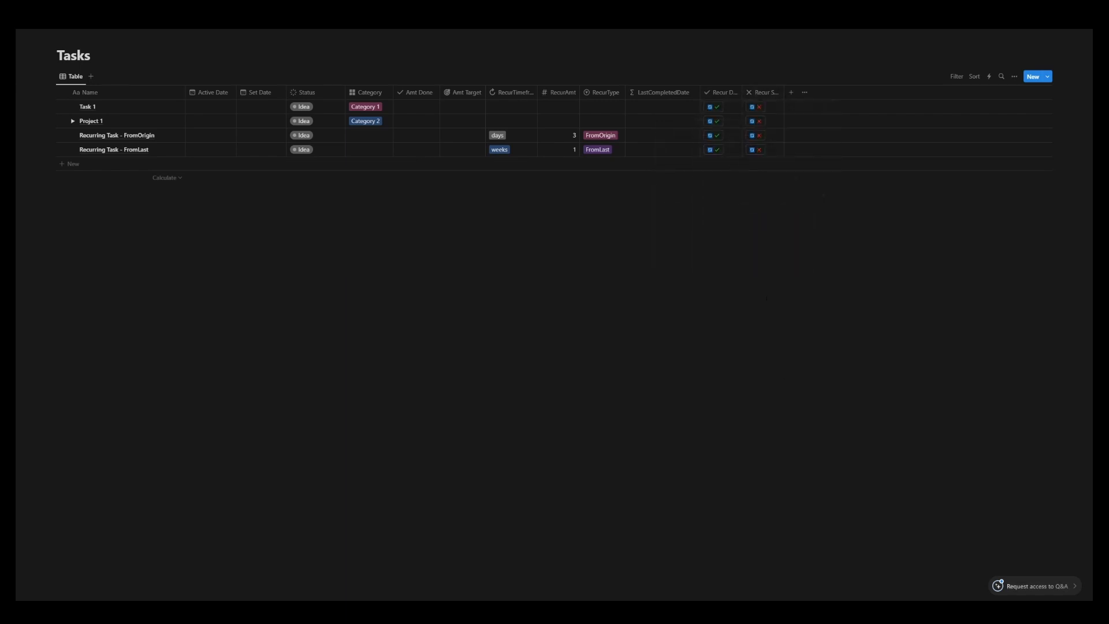
Run the Recur Done button for both the FromOrigin and FromLast recurring tasks.
left_click(715, 138)
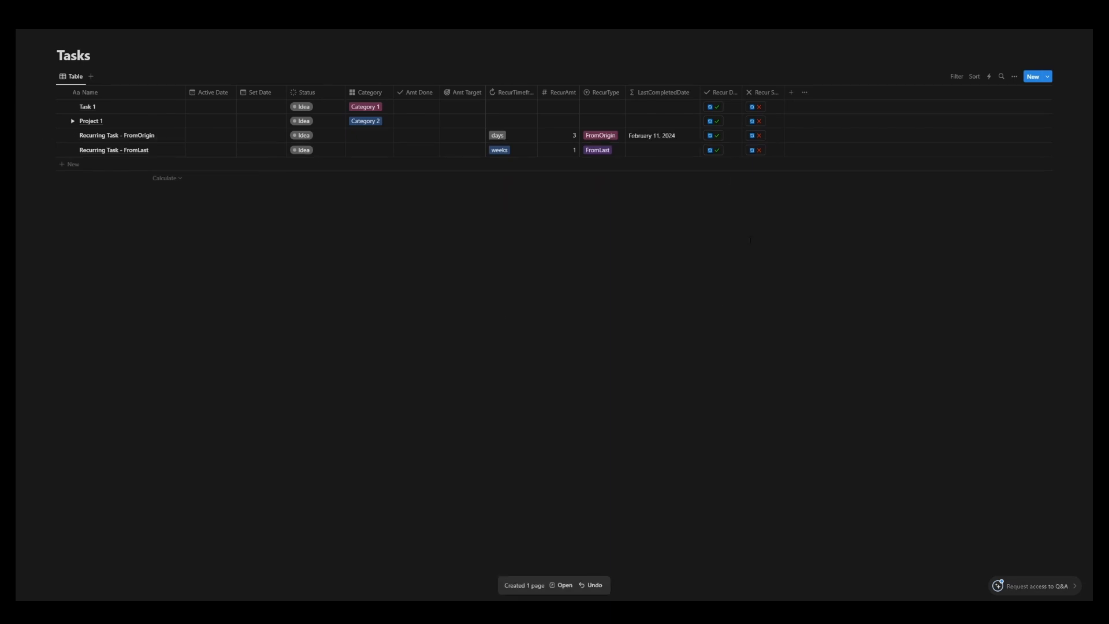
left_click(714, 151)
Add a formula property named Next Due to Tasks and open its formula for editing.
left_click(777, 93)
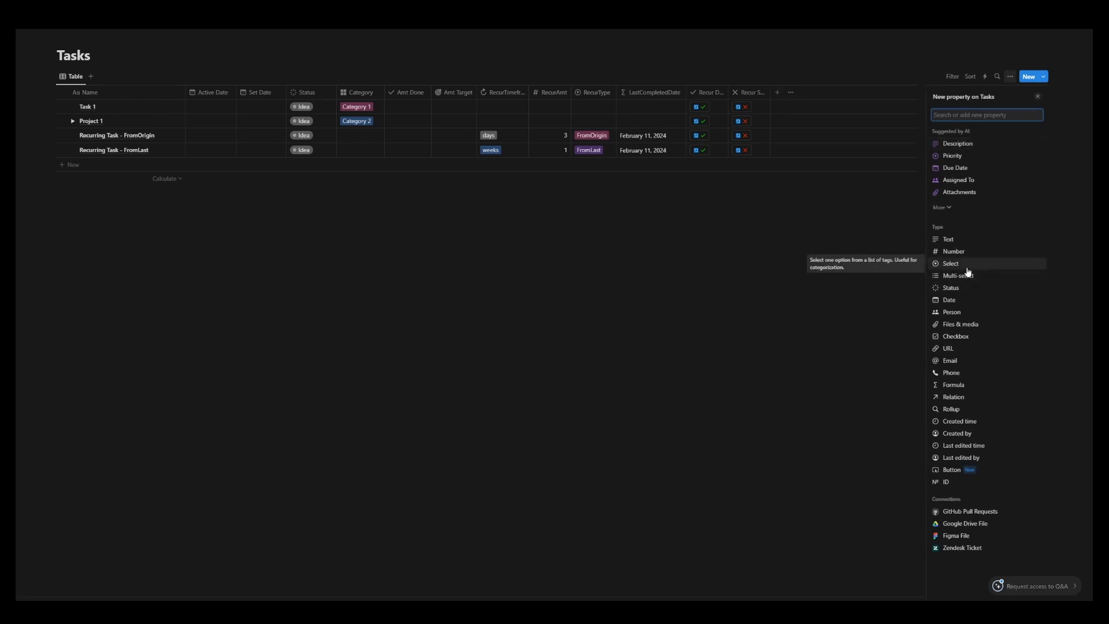
type("f")
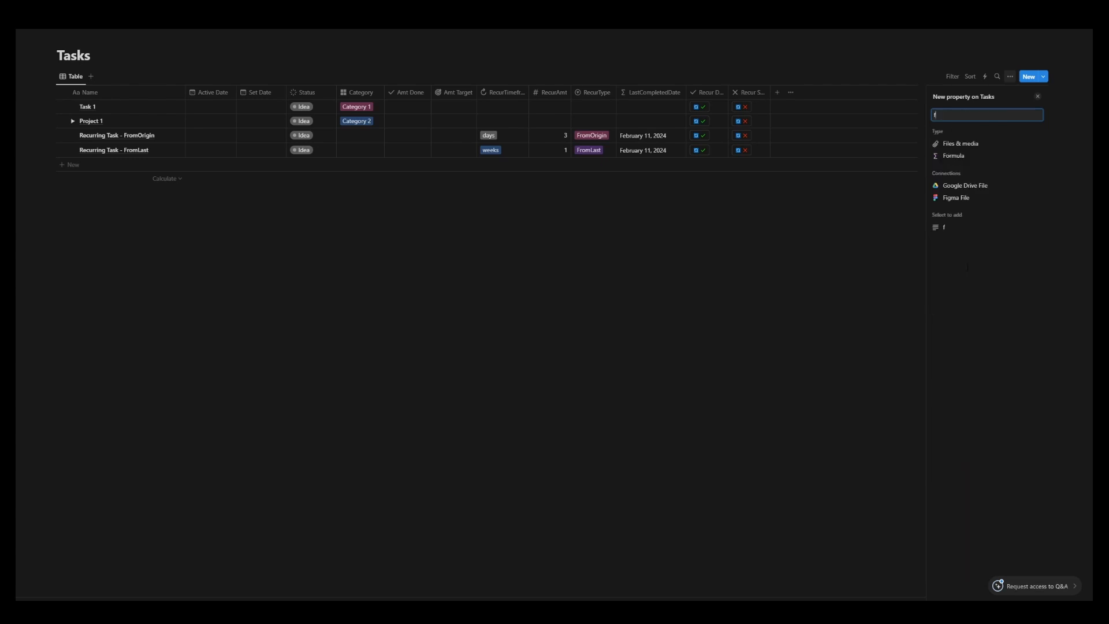
left_click(953, 155)
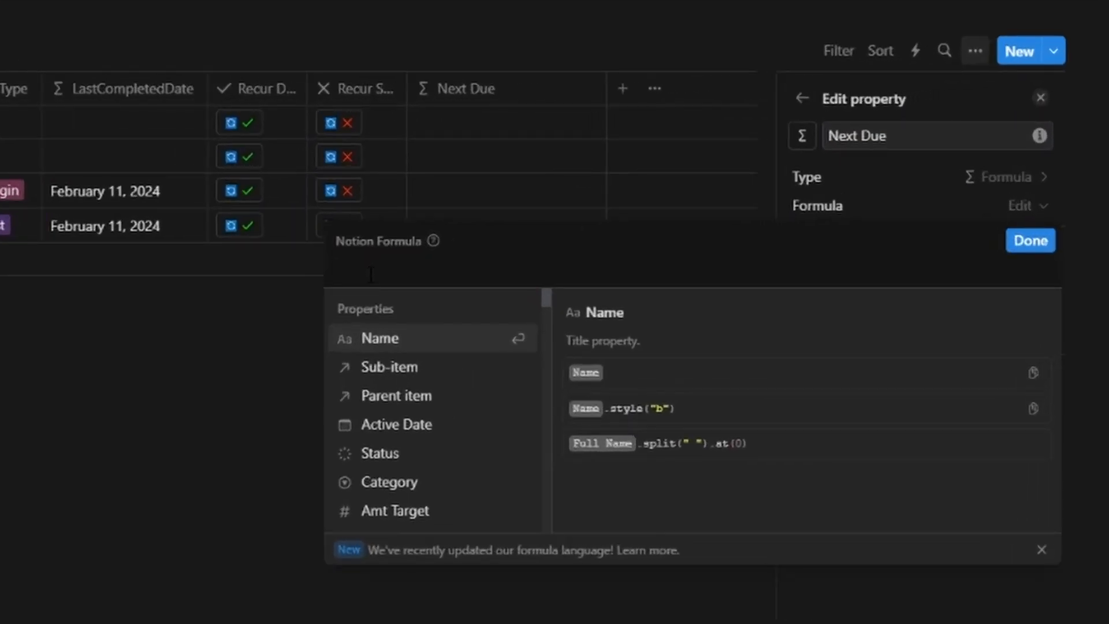
Start the Next Due formula with let (nextDate, to declare the variable.
type("let (")
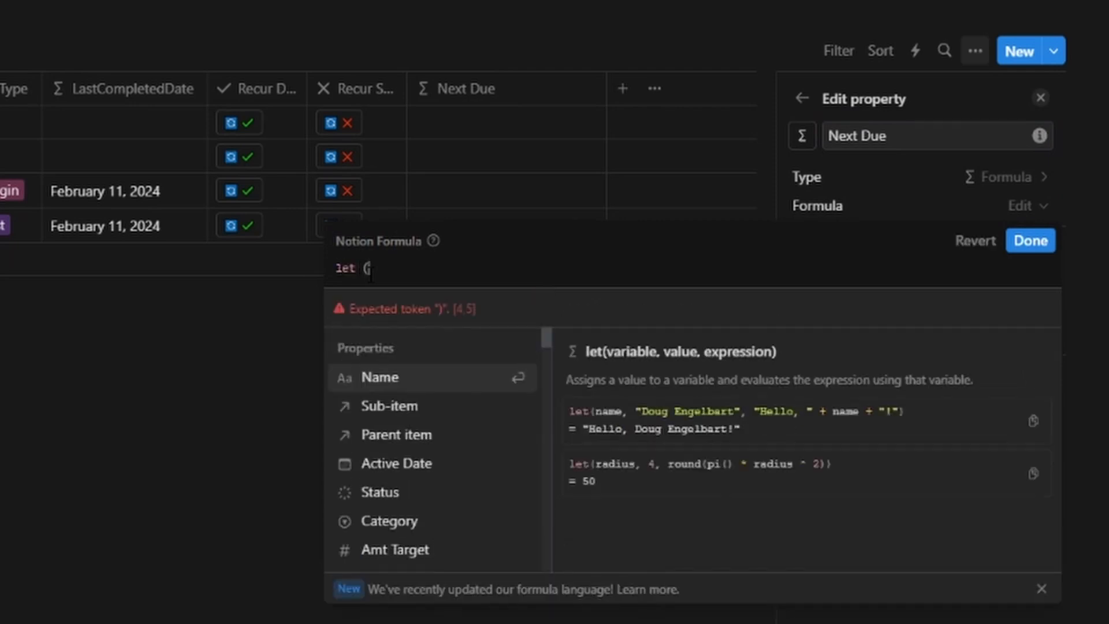
type("nex")
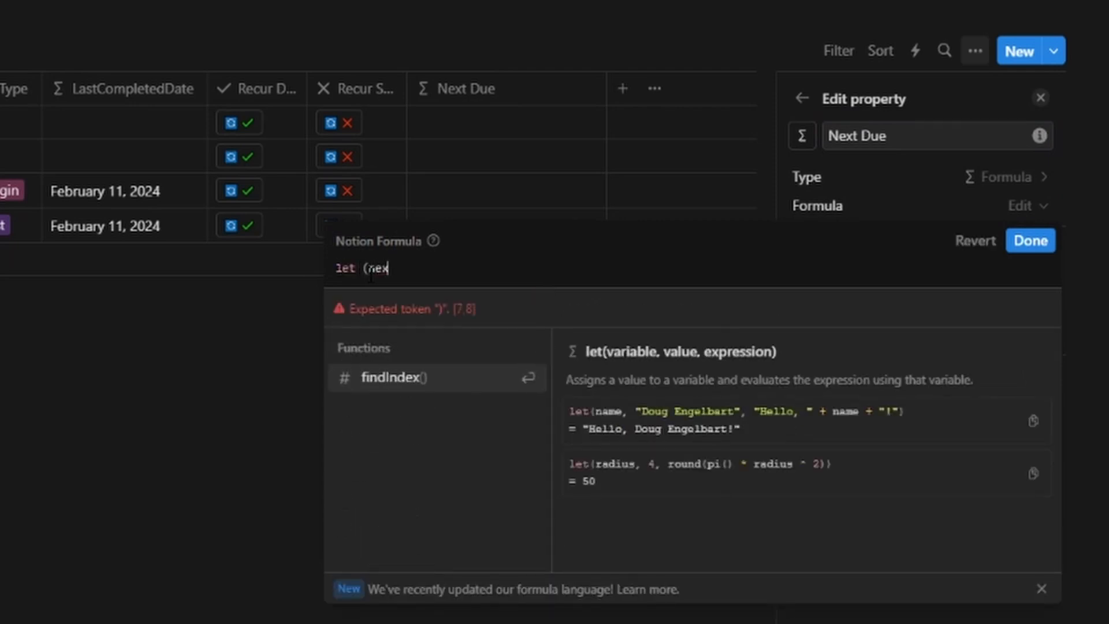
type("tDate")
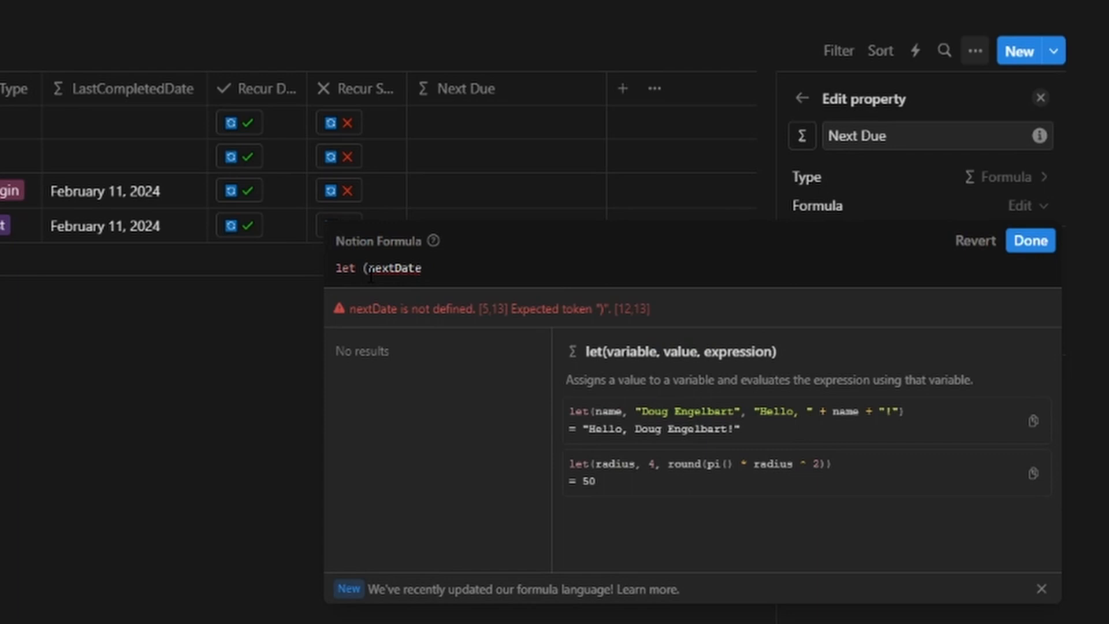
type(",")
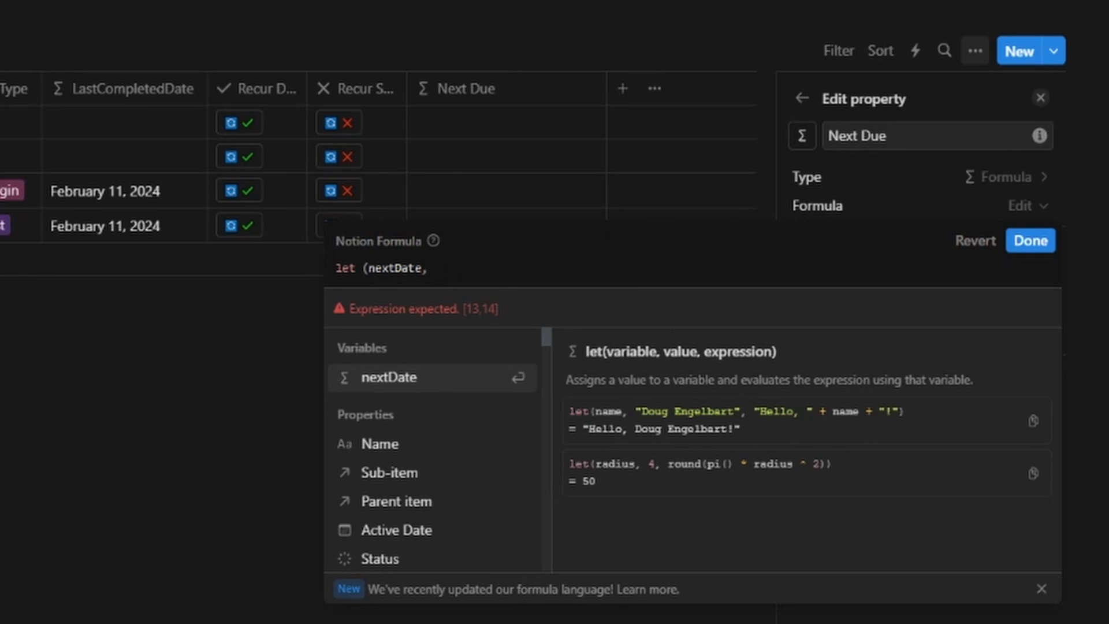
Add the outer condition if (RecurTimeframe.empty().not(), on a new line of the Next Due formula.
key("Return")
type("if (")
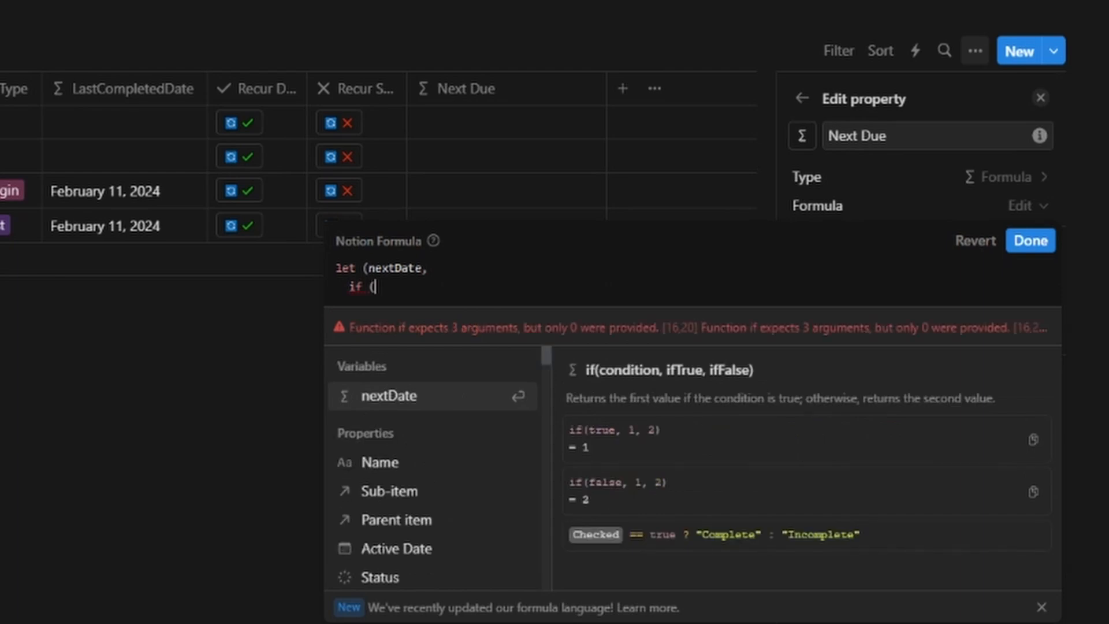
type("Re")
left_click(413, 400)
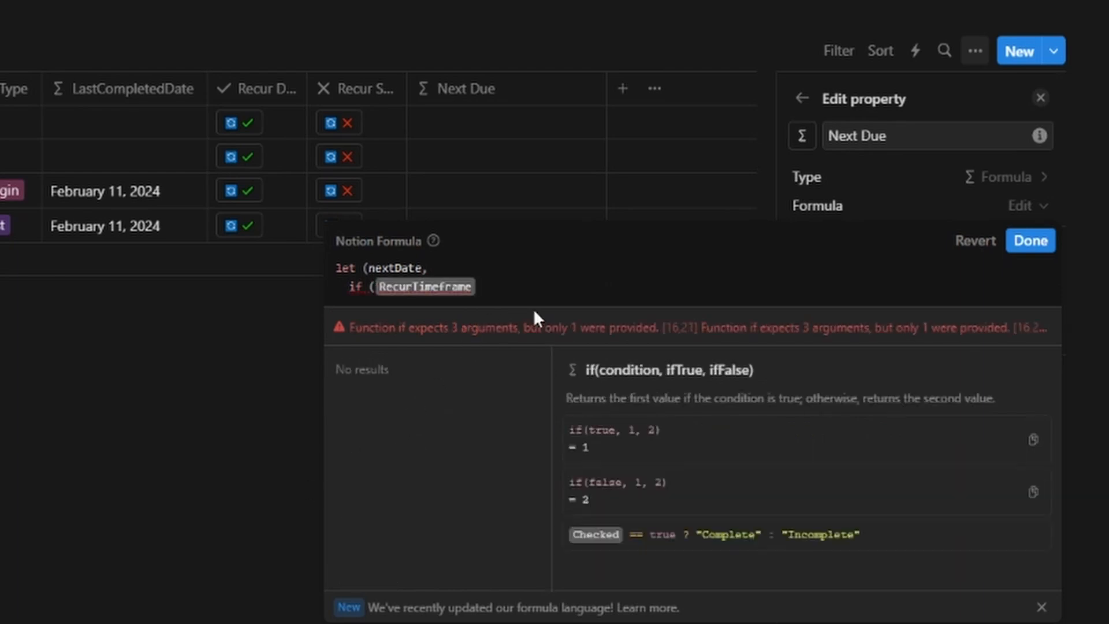
type(".cmpty().not(")
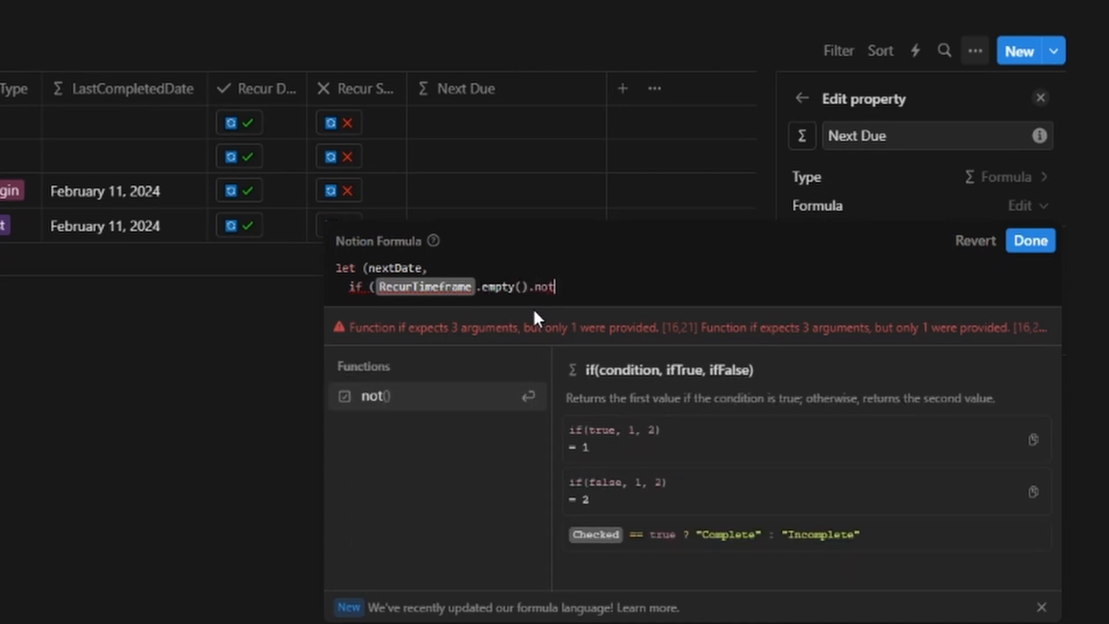
type("),")
Nest the condition if (RecurType == "FromOrigin", and add the comment /* If FromOrigin */ beneath it.
key("Return")
type("if (Re")
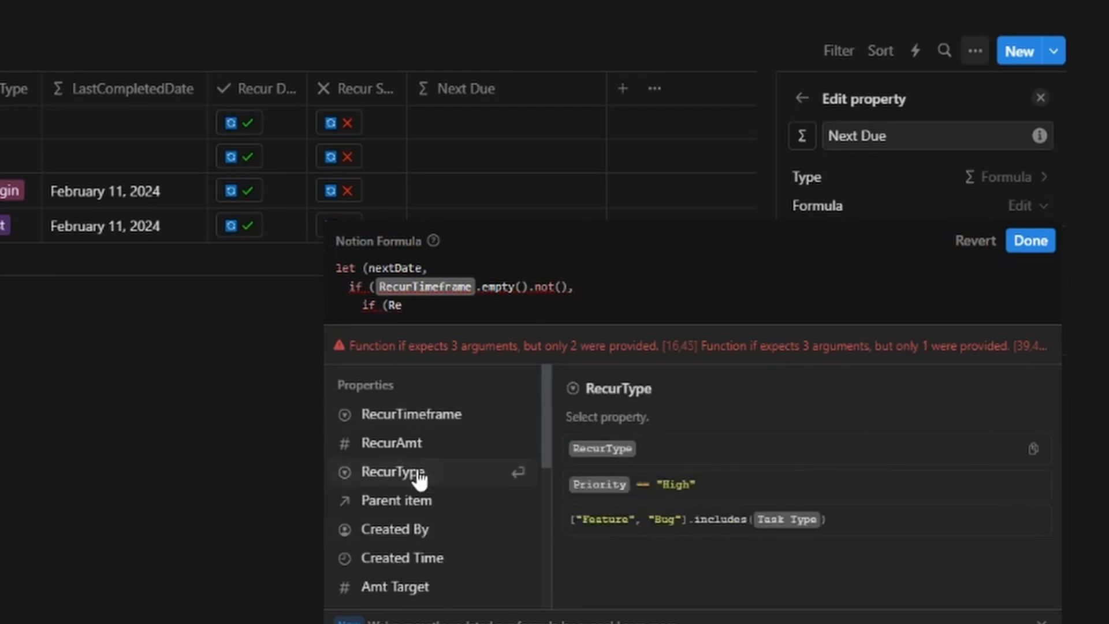
left_click(488, 473)
type("== \"FromOrigin\"")
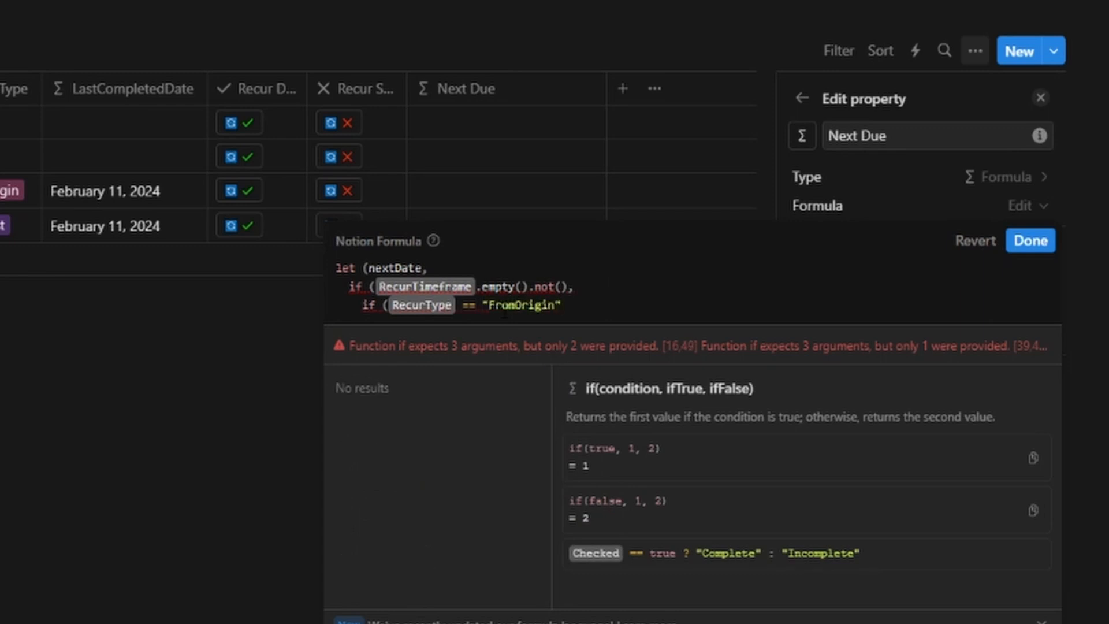
type(",")
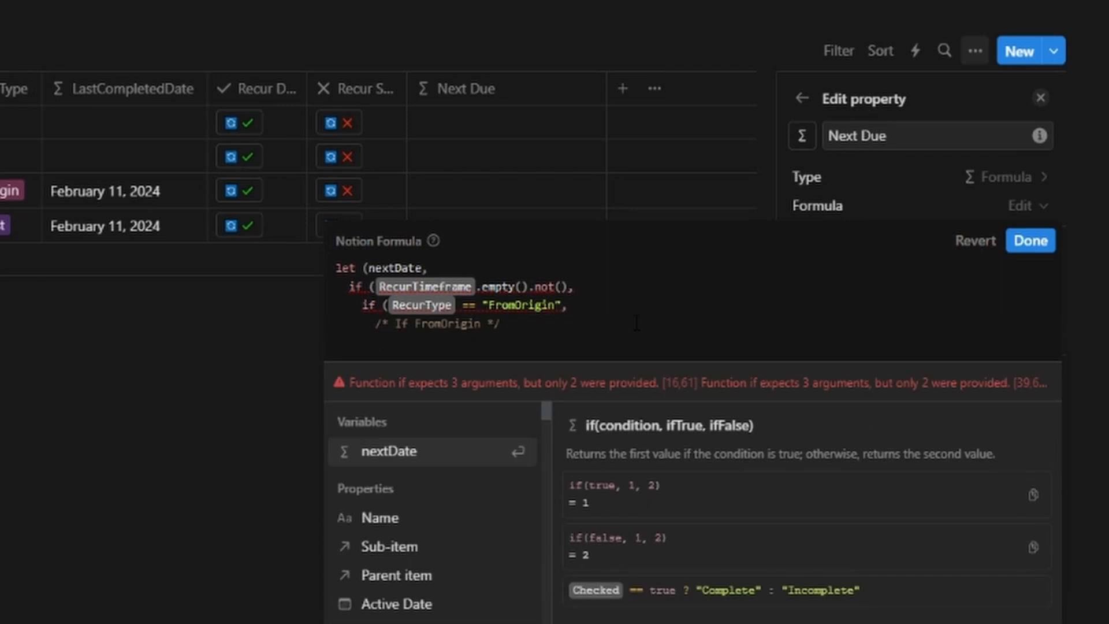
In the FromOrigin branch, declare lets (repsFromLast, dateBetween(LastCompletedDate, Set Date, RecurTimeframe), using the property references.
type("lets (")
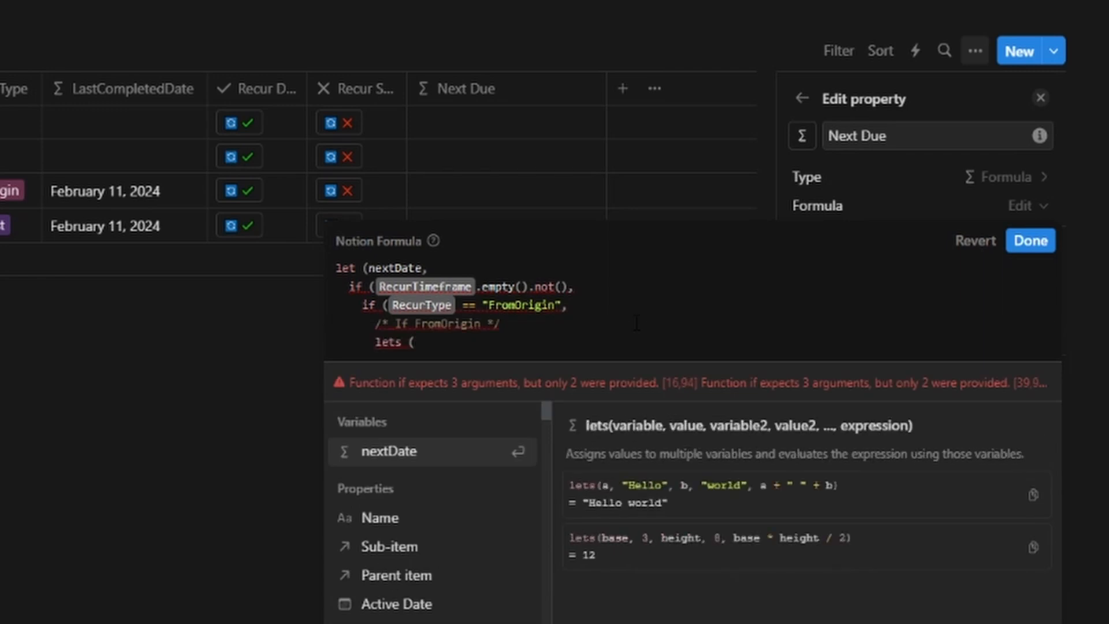
type("repsFromLast")
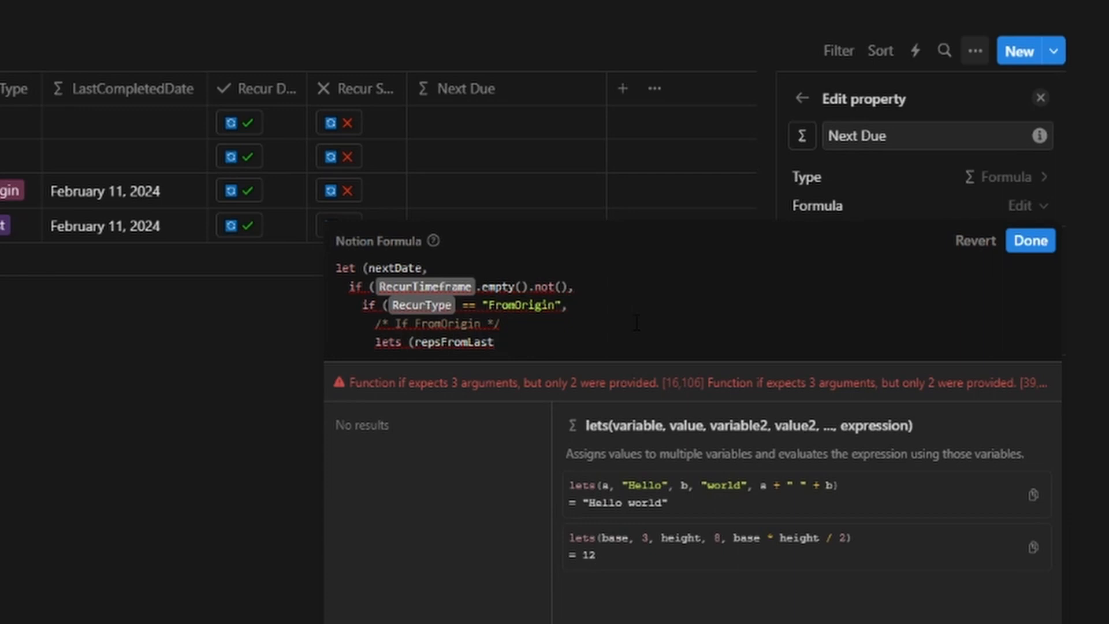
type(", ")
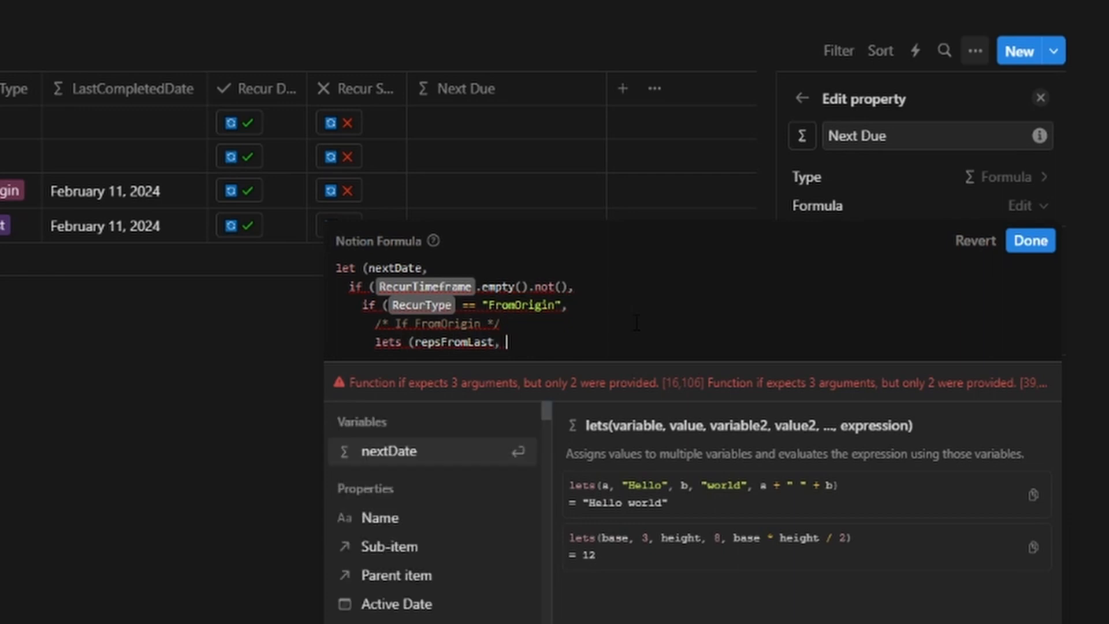
type("dateBetween")
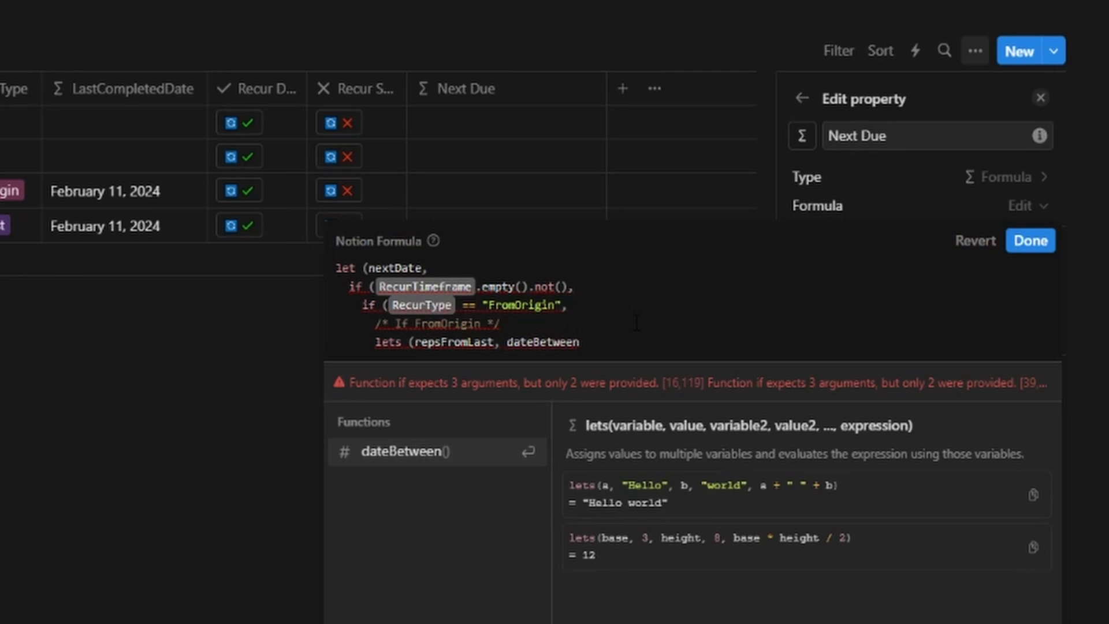
type("(Las")
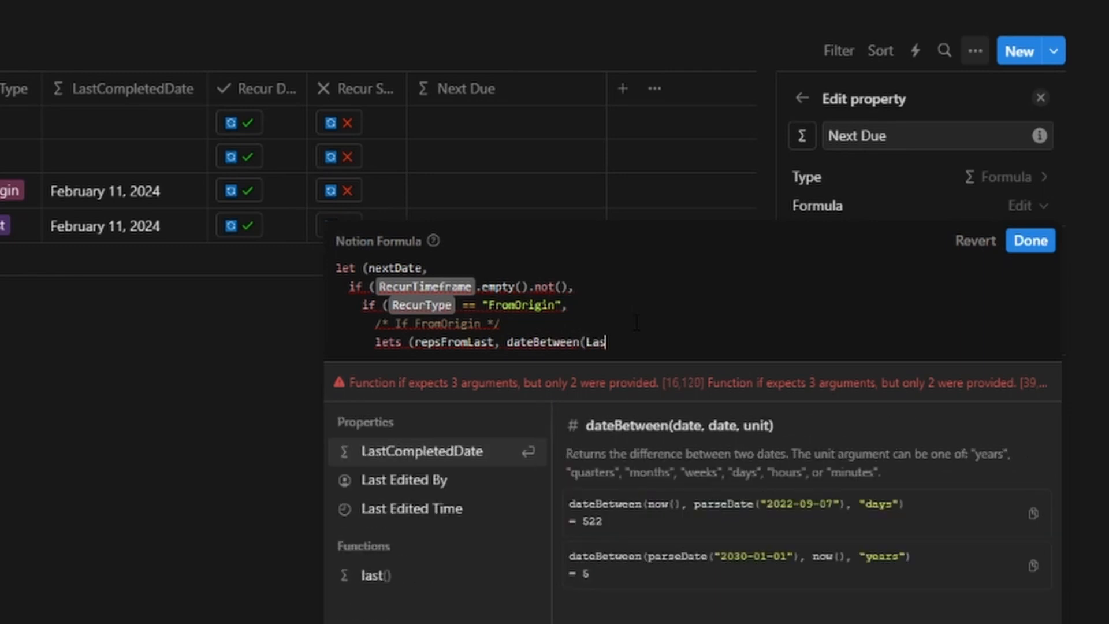
left_click(457, 454)
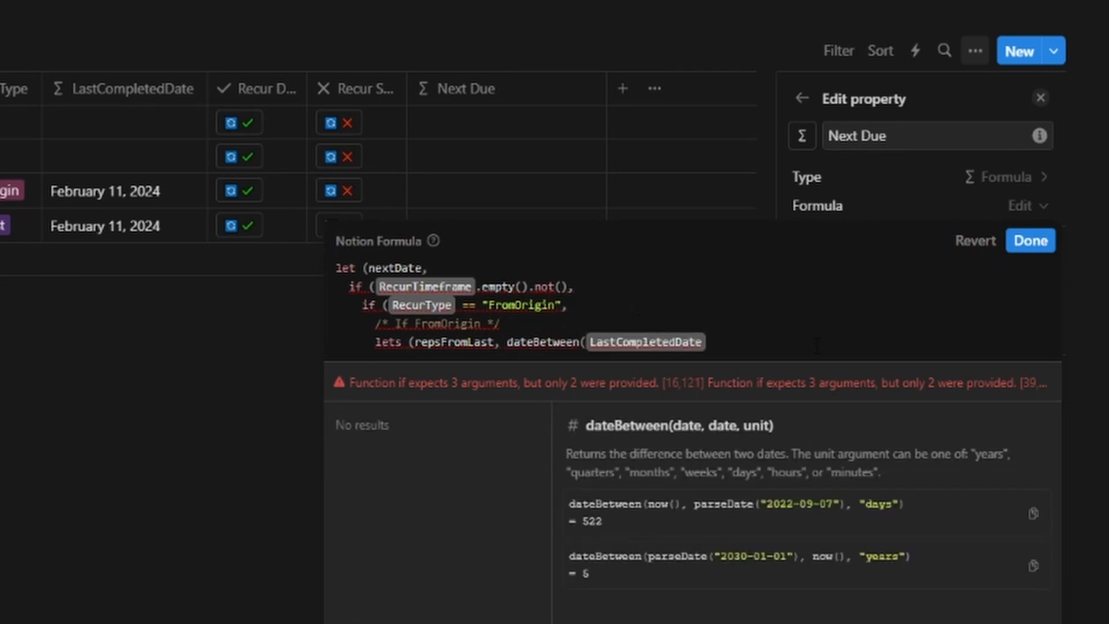
type(", da")
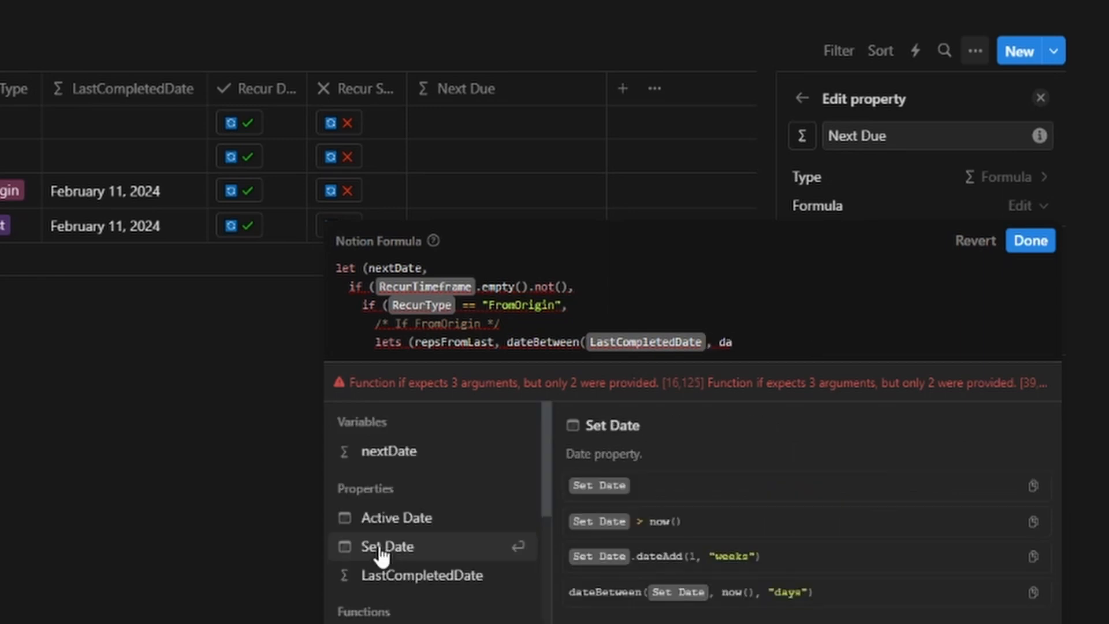
left_click(383, 553)
type(", recu")
left_click(404, 451)
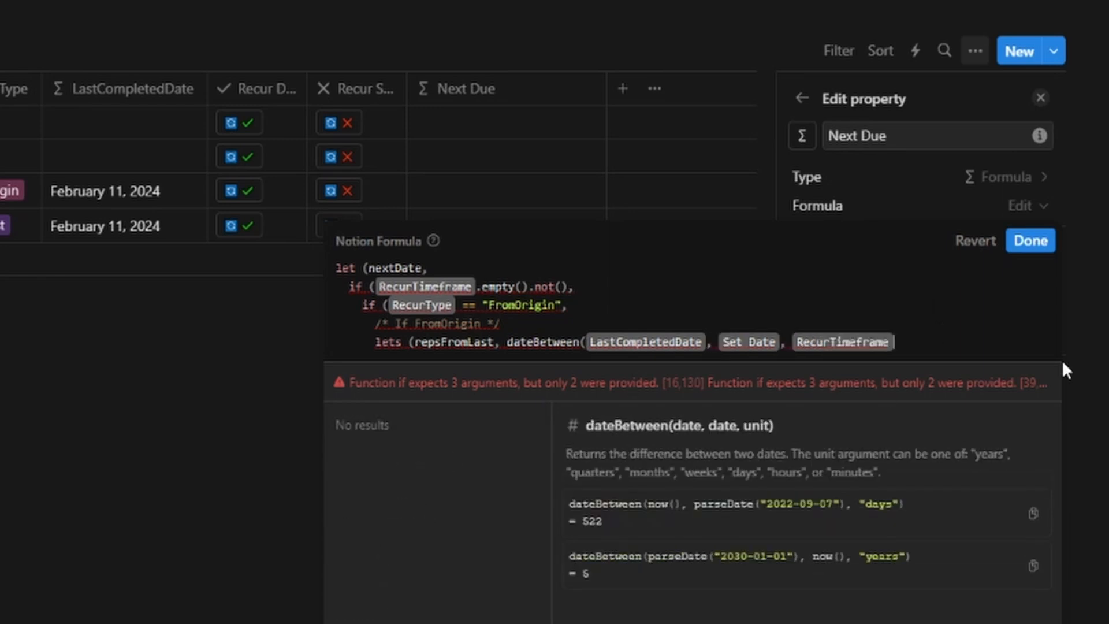
type("),")
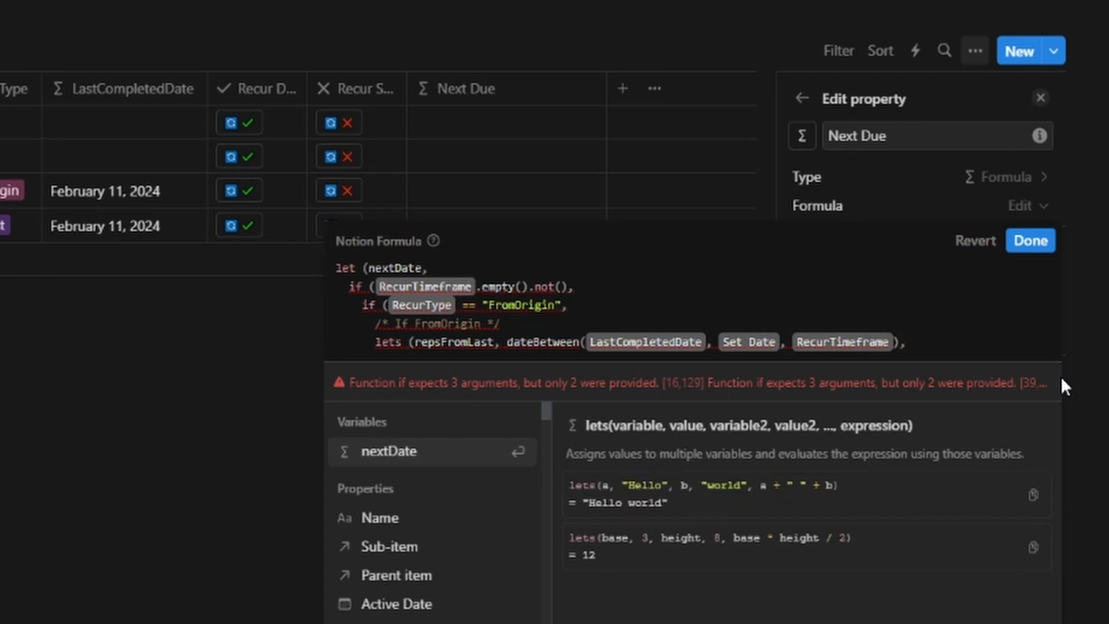
Add a second lets variable on a new line: repAmt, if (RecurAmt > 0, RecurAmt, 1),.
key("Return")
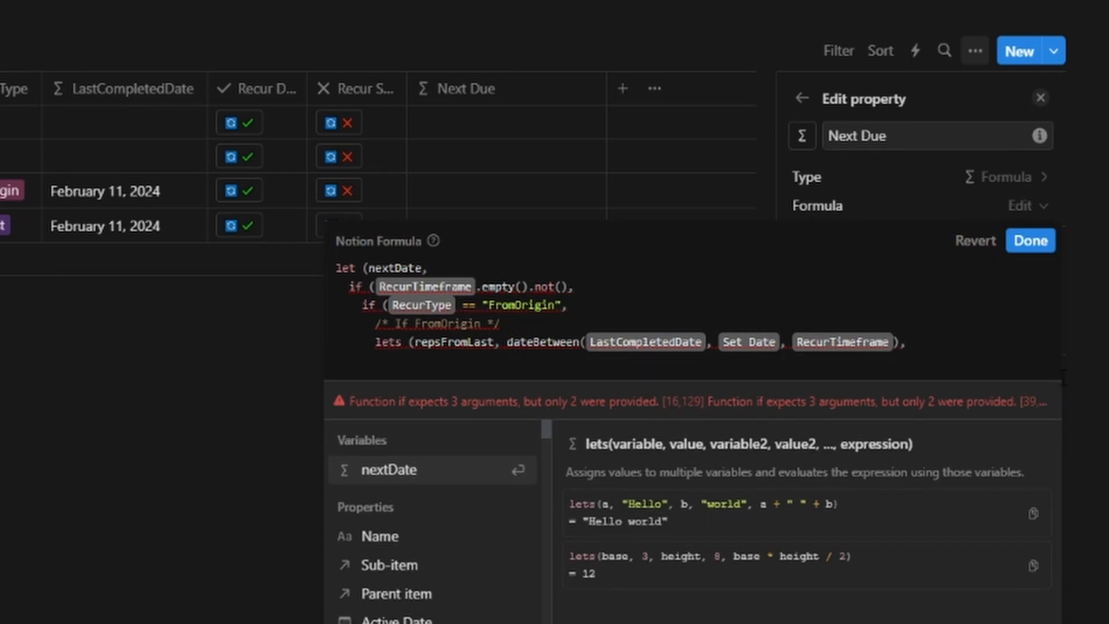
type("repAmt")
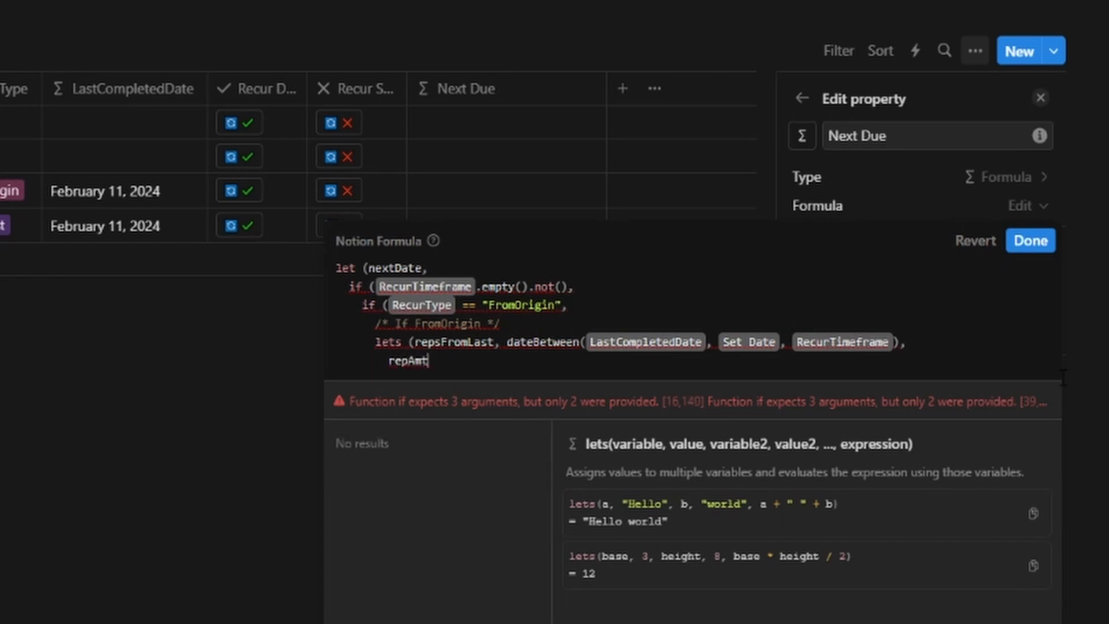
type(",")
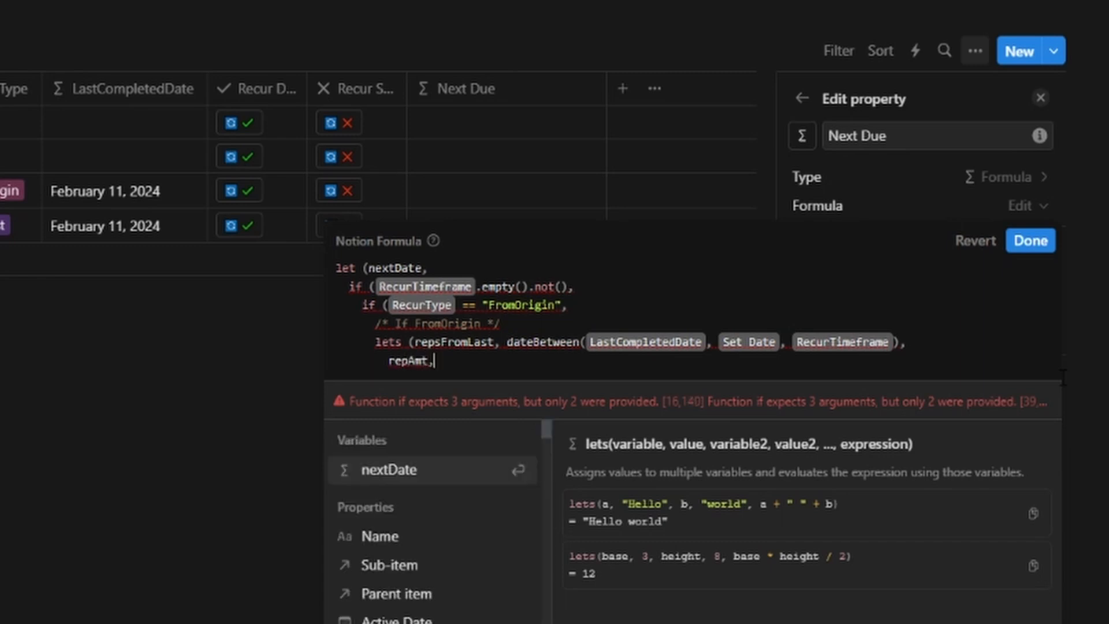
type(" if (")
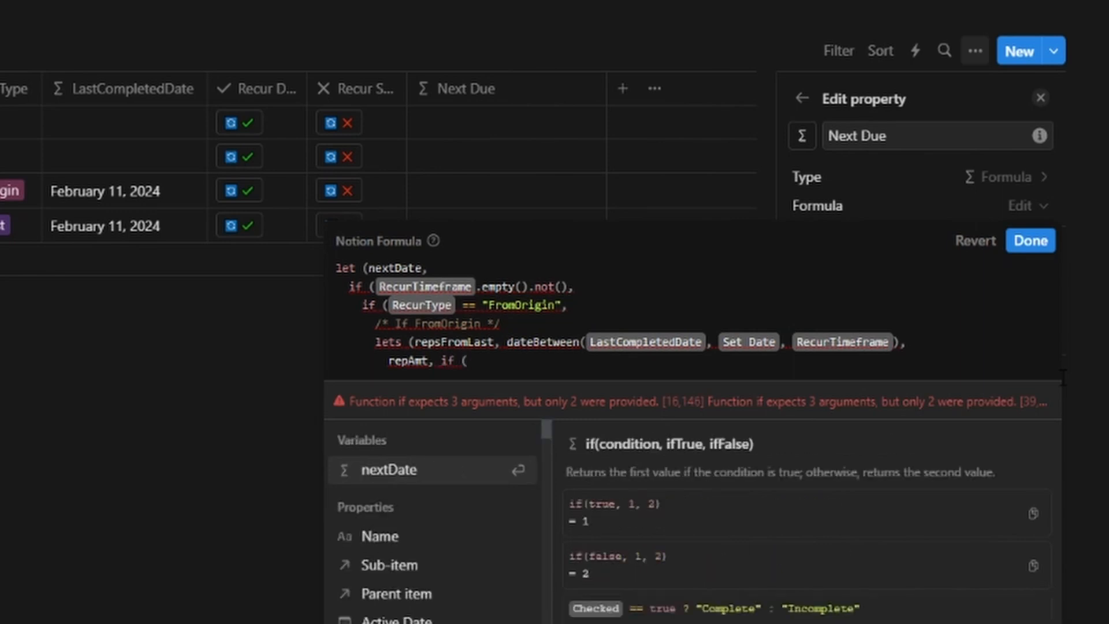
type("RecurAmt > 0, RecurAmt, 1),")
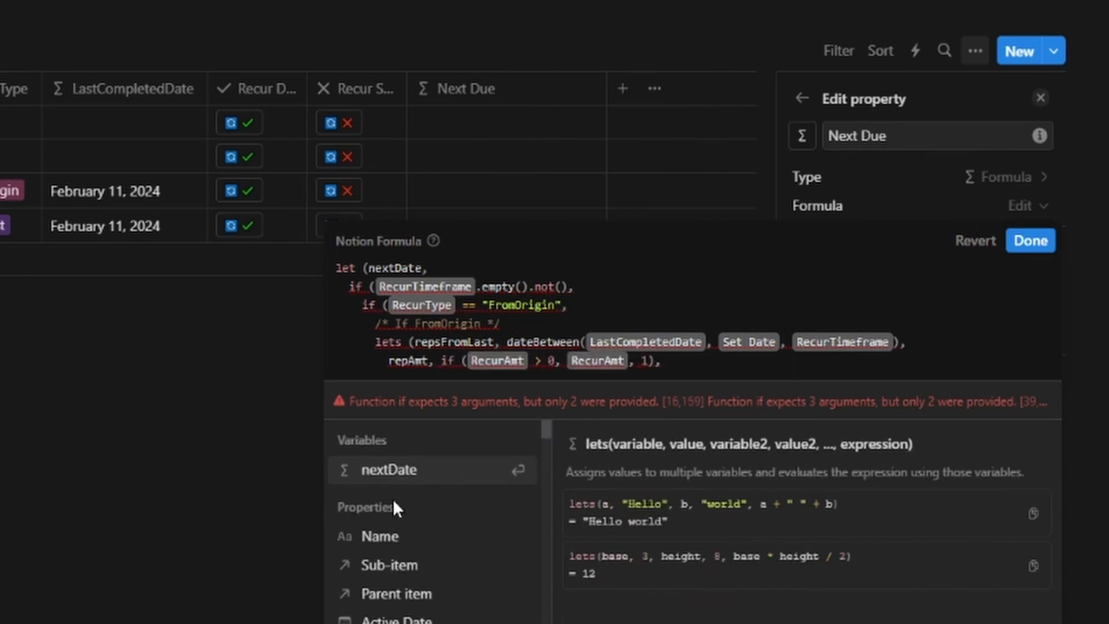
Add the nested declaration let (nextRpt, floor(repsFromLast / repAmt) + 1, on the following line.
key("shift+Return")
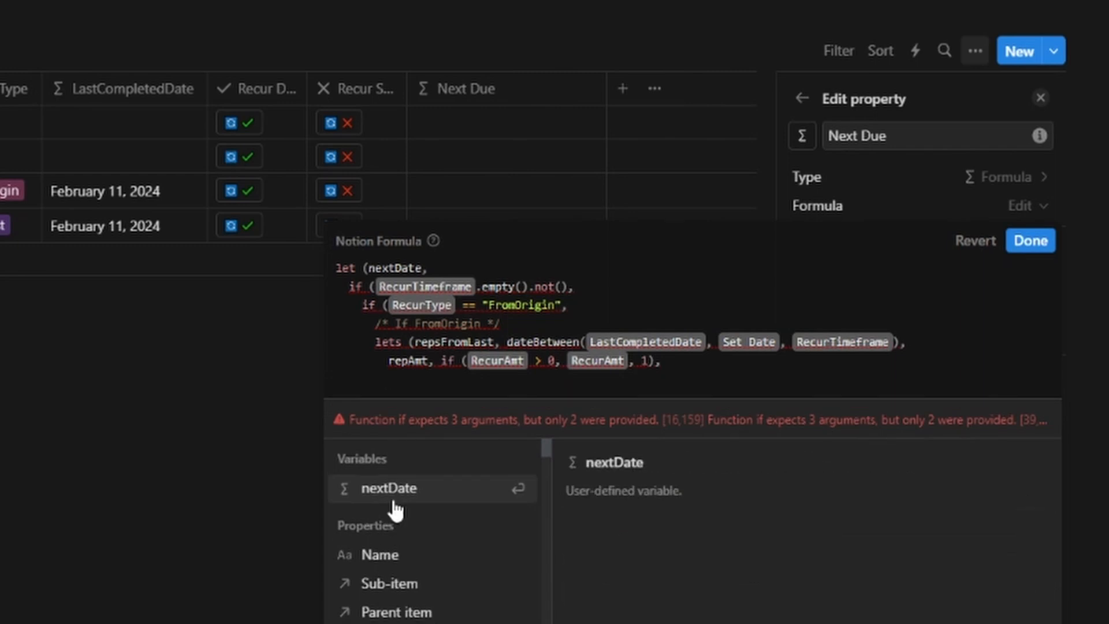
type("let ( ")
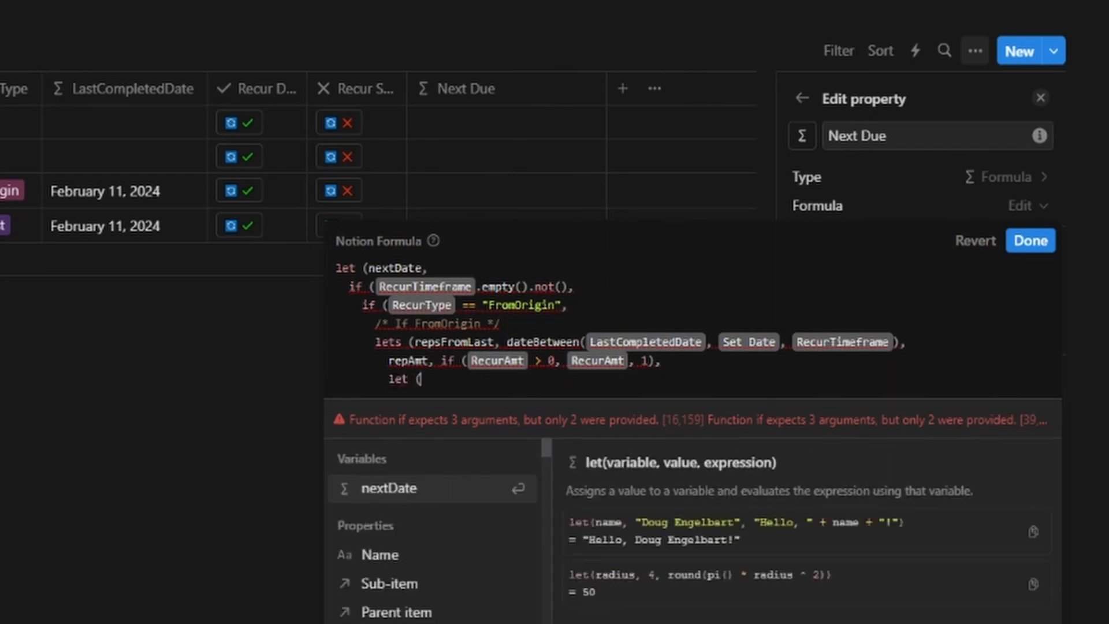
type("nextRpt, floor(")
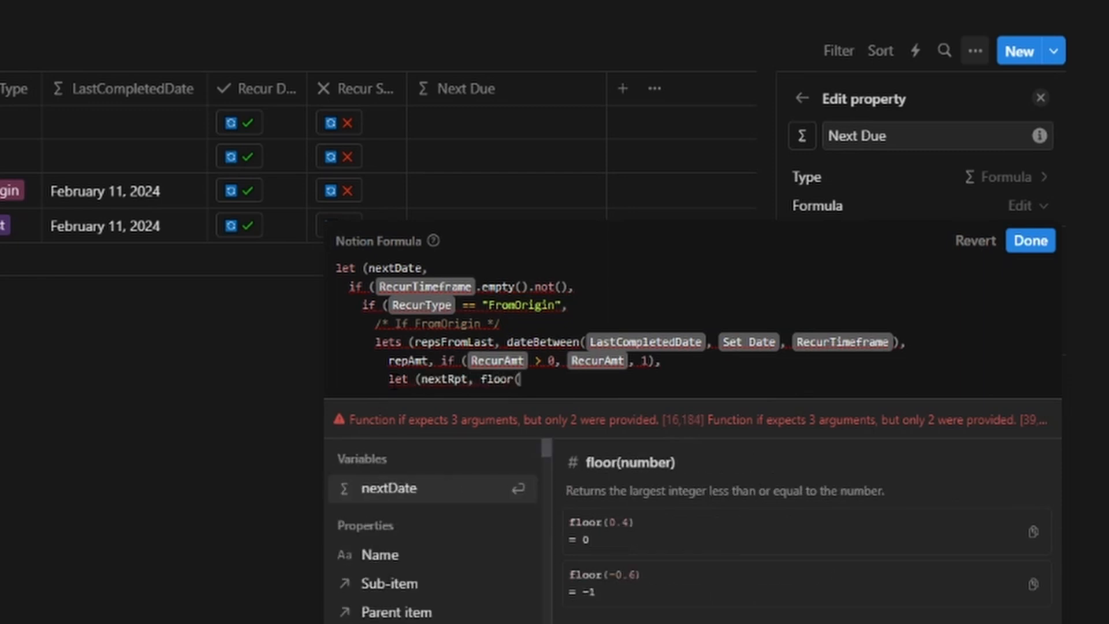
type("repsFromLast / repAmt")
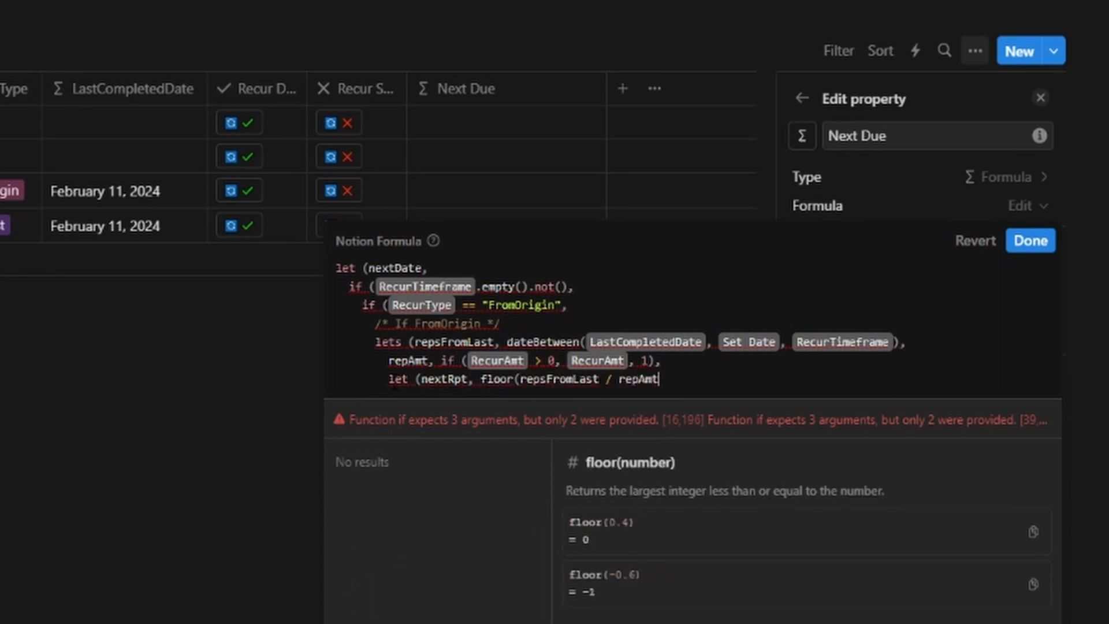
type(") + 1,")
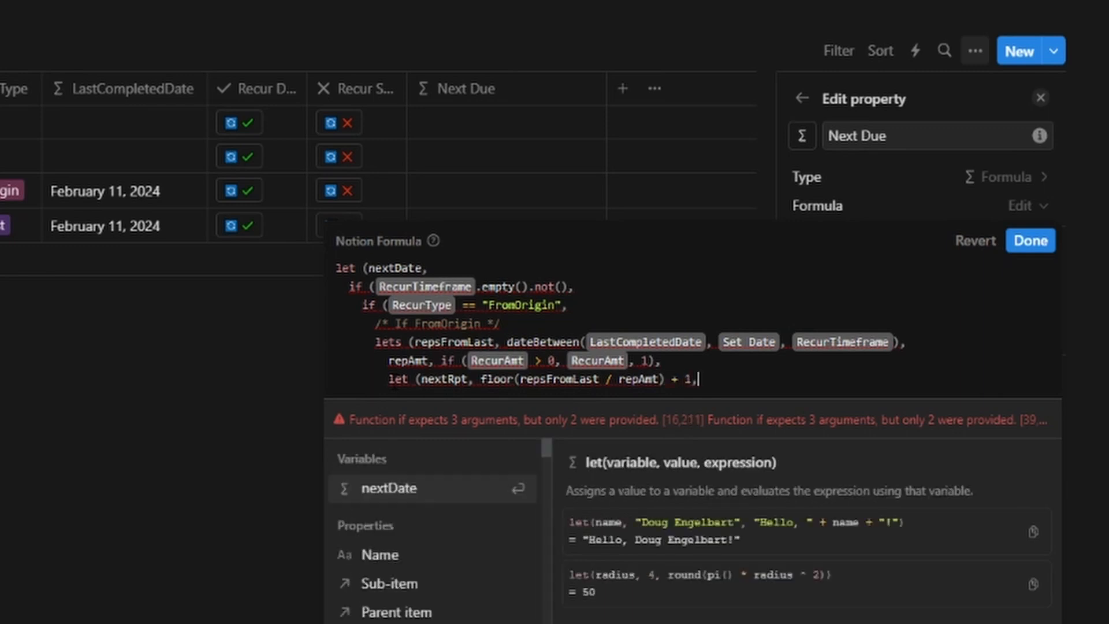
Enter the FromOrigin result as dateAdd (Set Date, nextRpt * RecurAmt, RecurTimeframe).
key("shift+Return")
type("dateAdd(da")
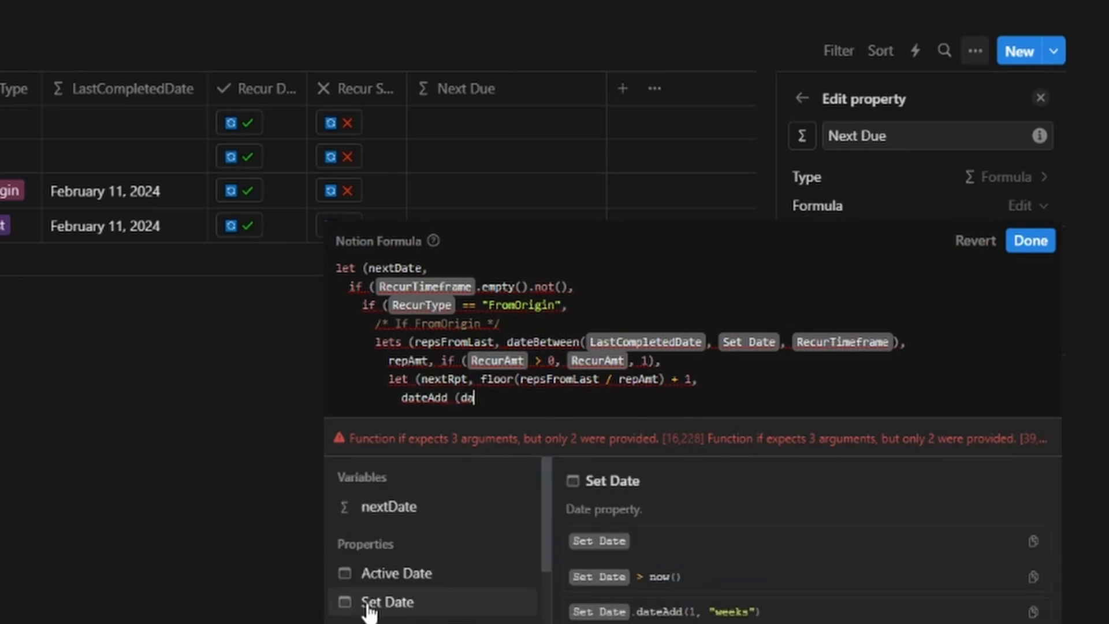
left_click(376, 600)
type(", nextD")
key("BackSpace")
type("Pr")
type("Rpt * Rec")
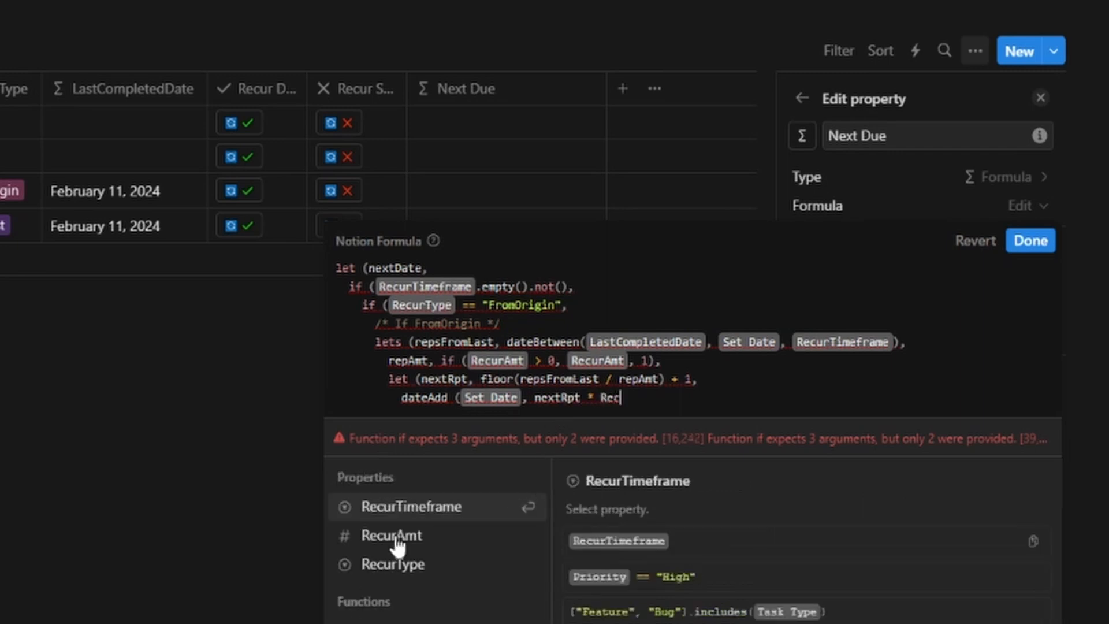
left_click(383, 536)
type(", Recu")
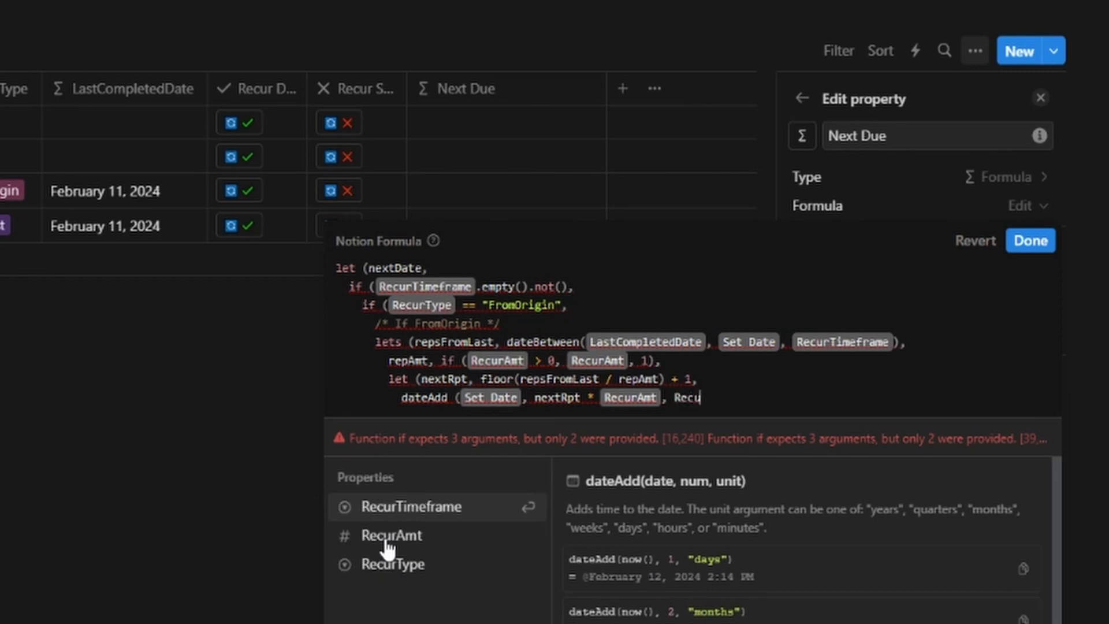
left_click(355, 506)
type(")")
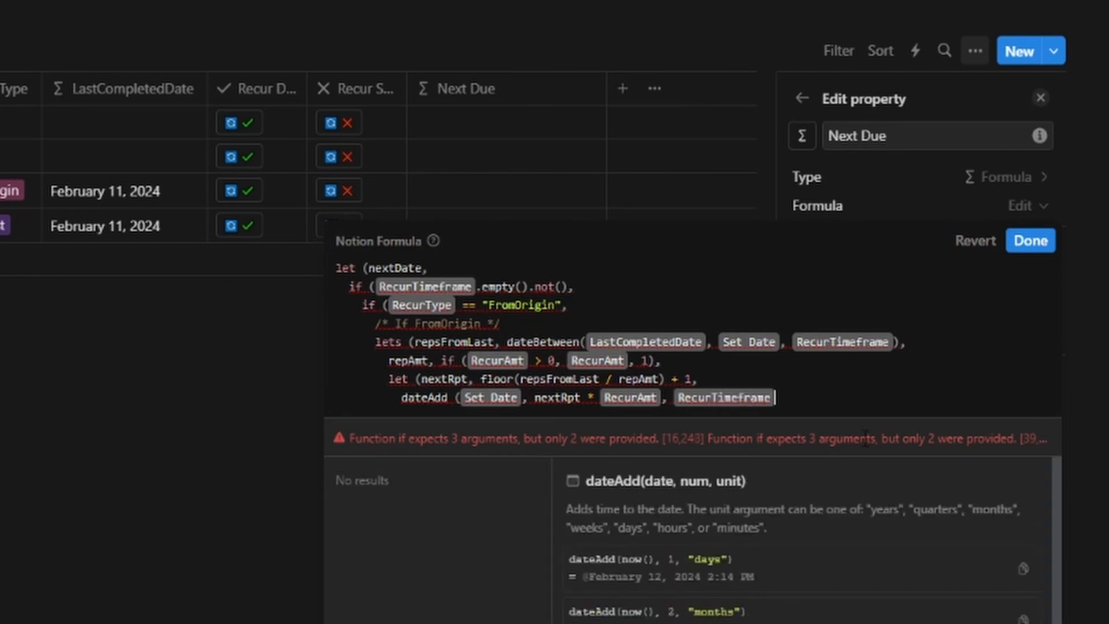
Close the FromOrigin branch, comment /* If FromLast */, and start that branch with let (repAmt, if (RecurAmt > 0, RecurAmt, 1),.
type(") ), /* If FromLast */")
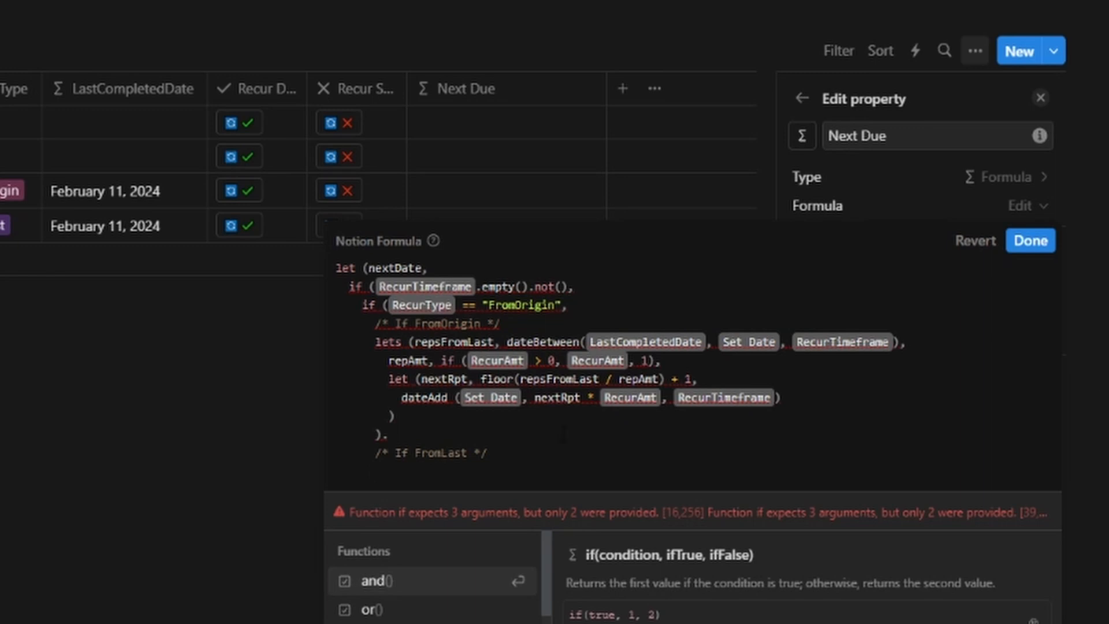
type("let (repAmt, if (RecurAmt > 0, RecurAmt, 1),")
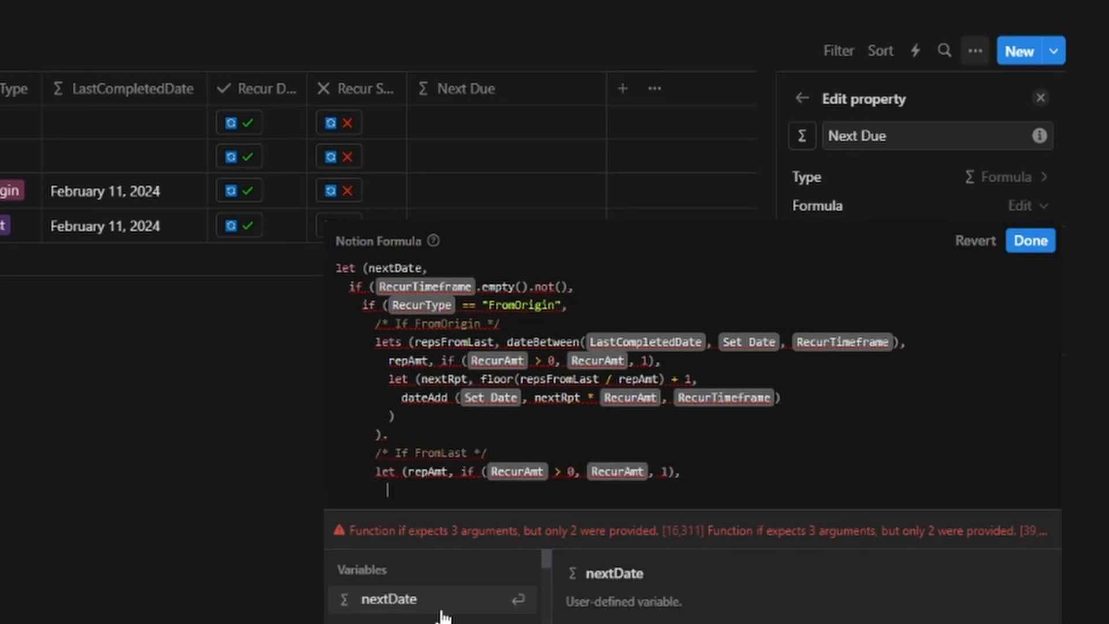
key("Return")
Enter the FromLast result as dateAdd(LastCompletedDate, repAmt, RecurAmt) inside the branch's let.
type("dateA")
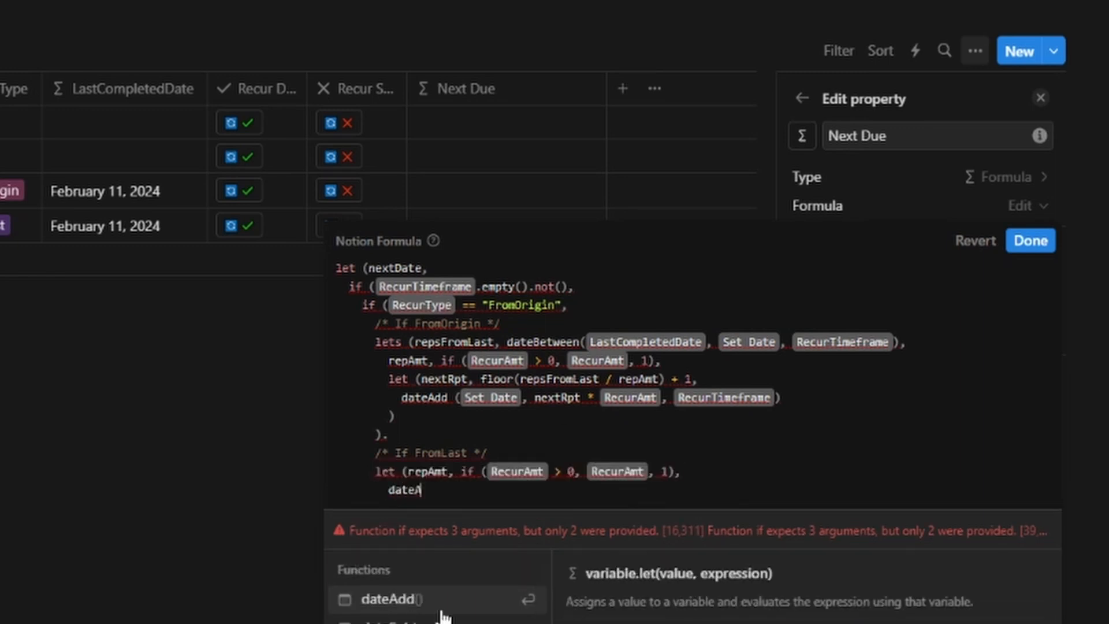
left_click(414, 605)
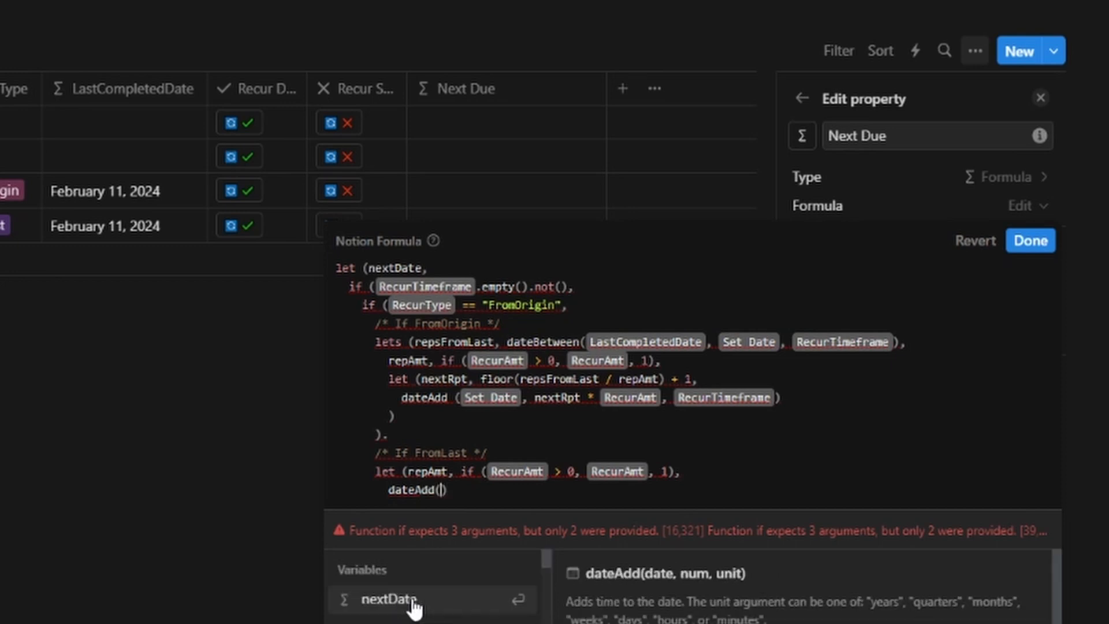
type("LastC")
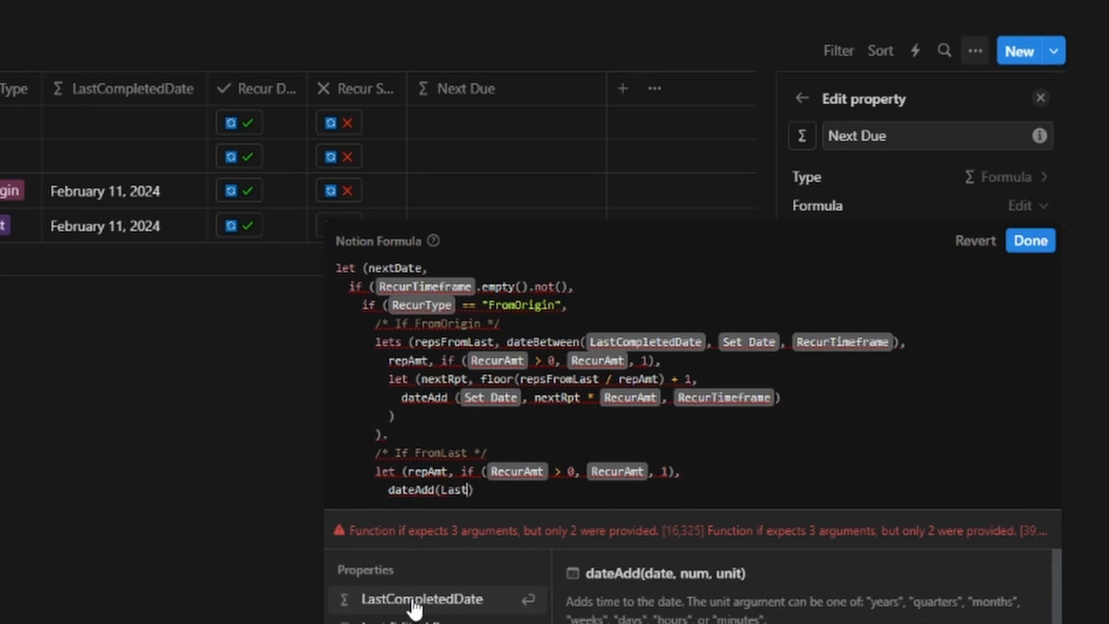
left_click(414, 601)
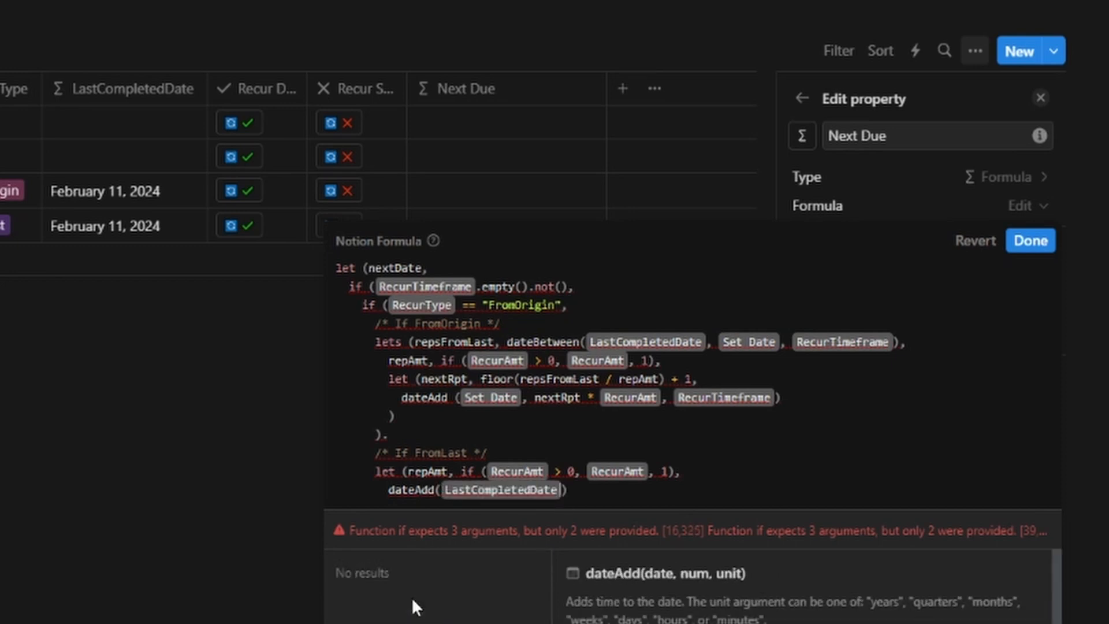
type(", repAmt, ")
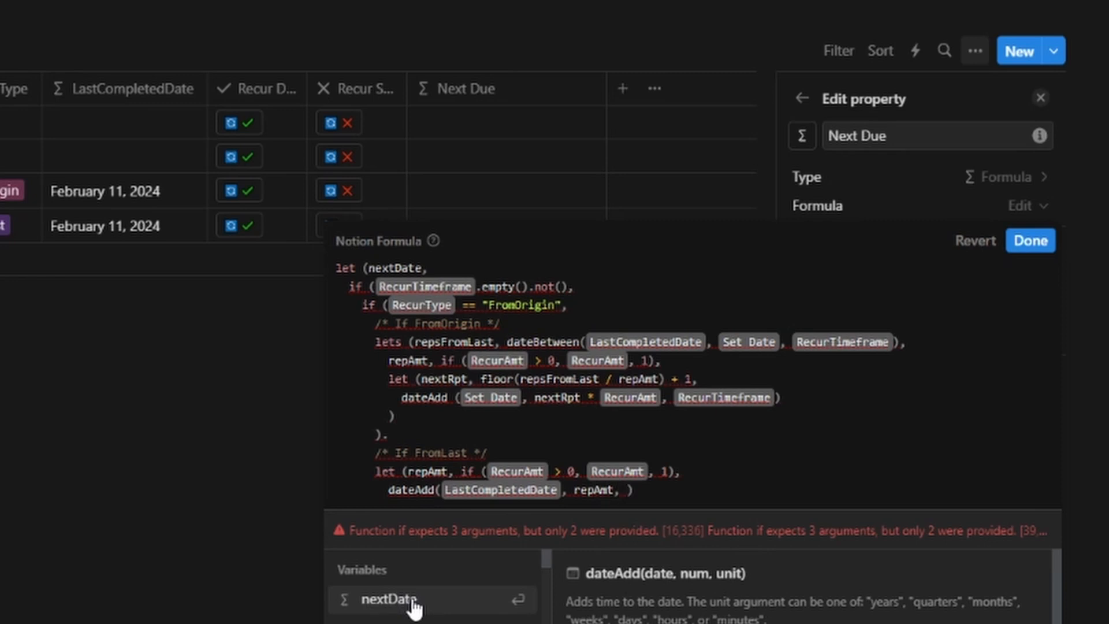
type("Recu")
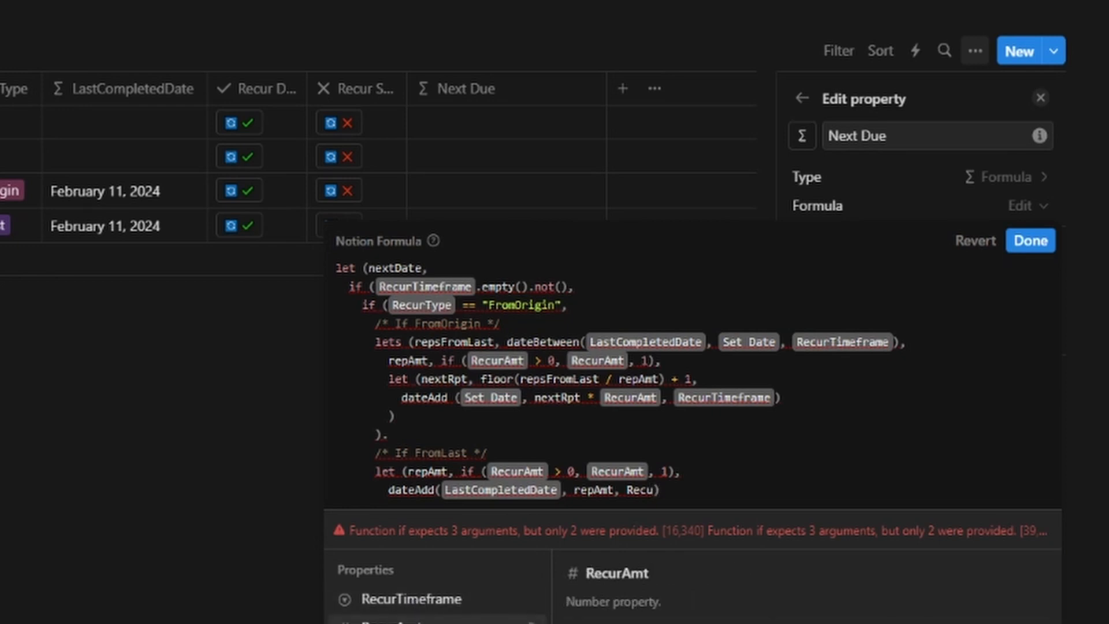
left_click(450, 621)
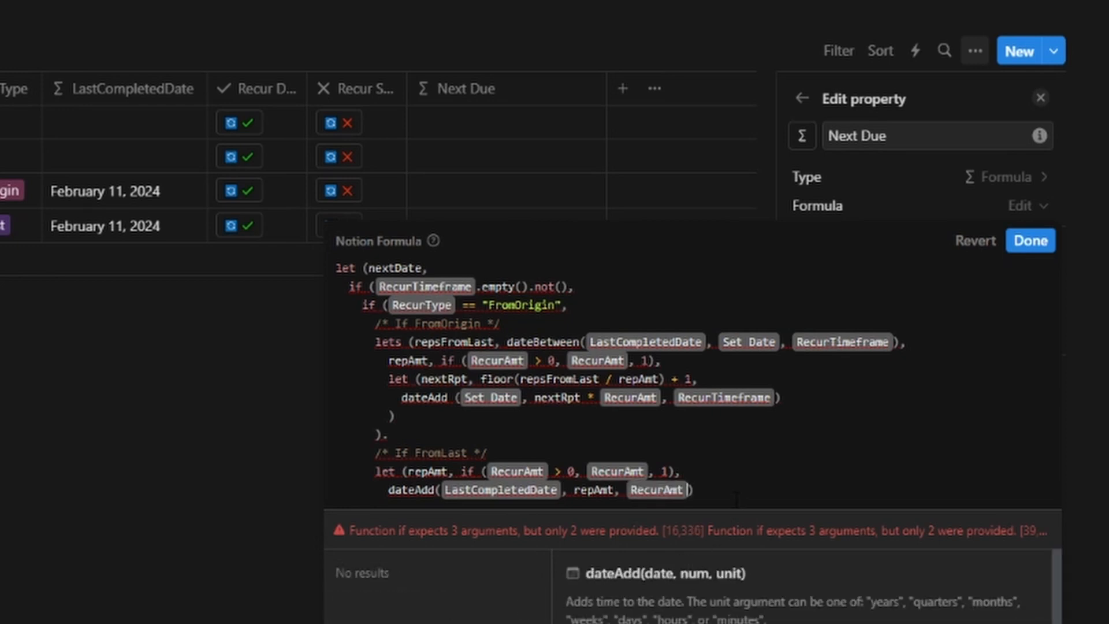
Close the FromLast let and the RecurType if, and give the RecurTimeframe if an empty string "" as its fallback.
key("End")
key("shift+Return")
type(")")
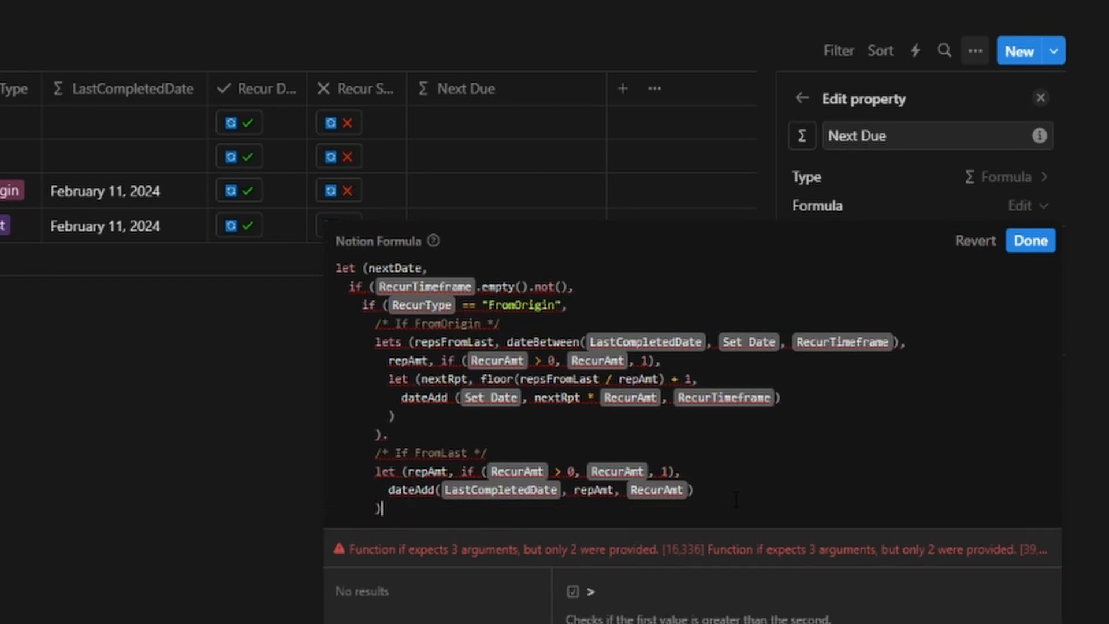
key("shift+Return")
type(")")
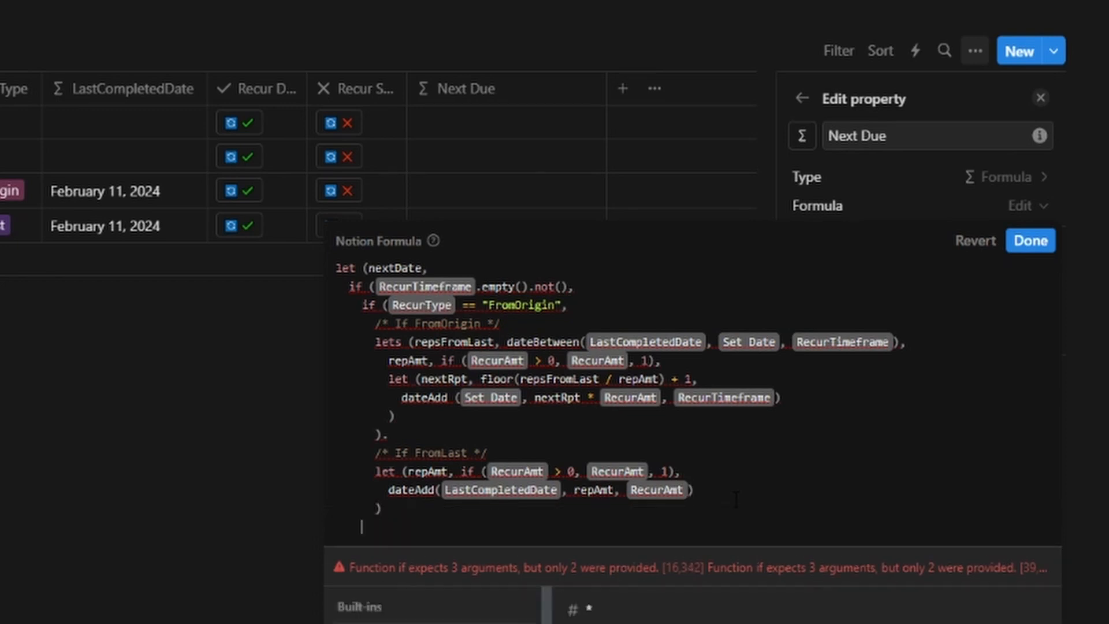
type(",")
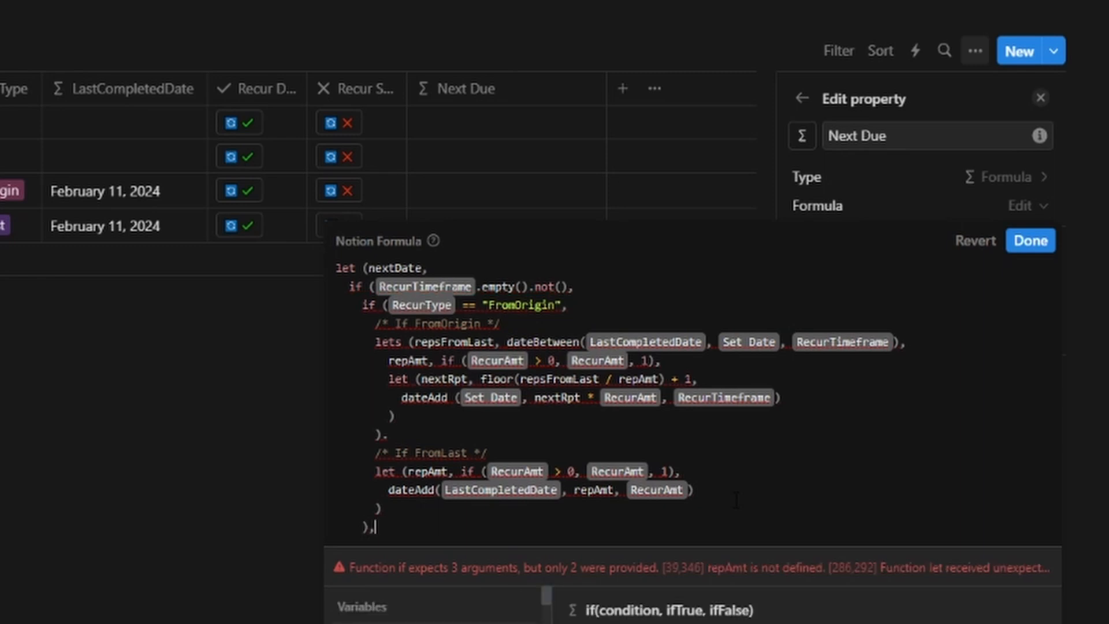
key("shift+Return")
type("\"\"),")
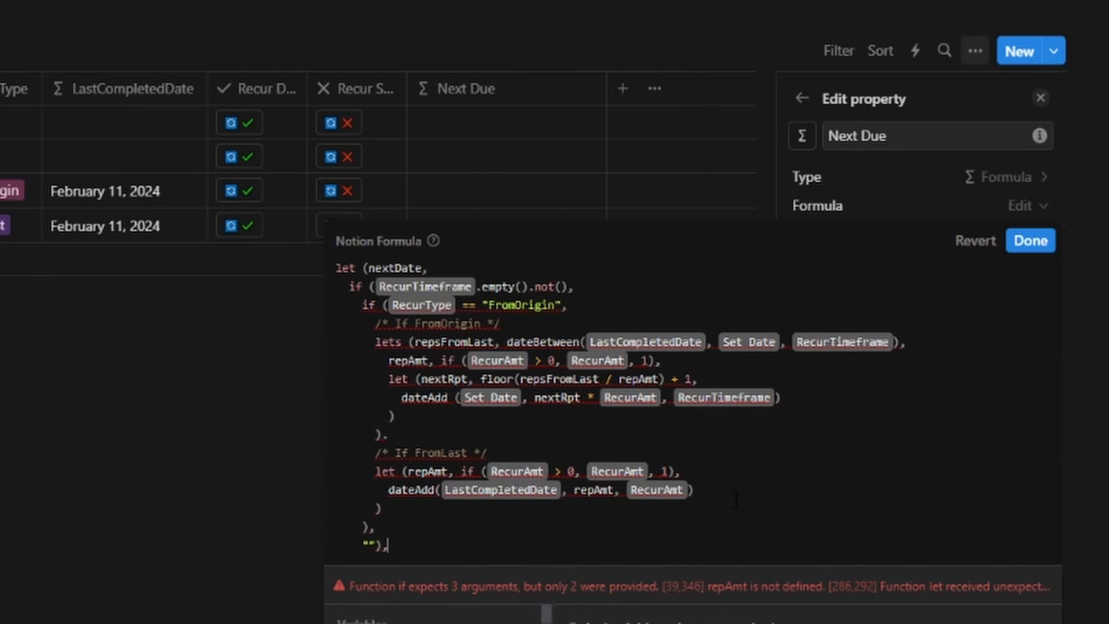
Add the final expression if (nextDate.empty(), Set Date, nextDate) on a new line and close the outer let.
key("shift+Return")
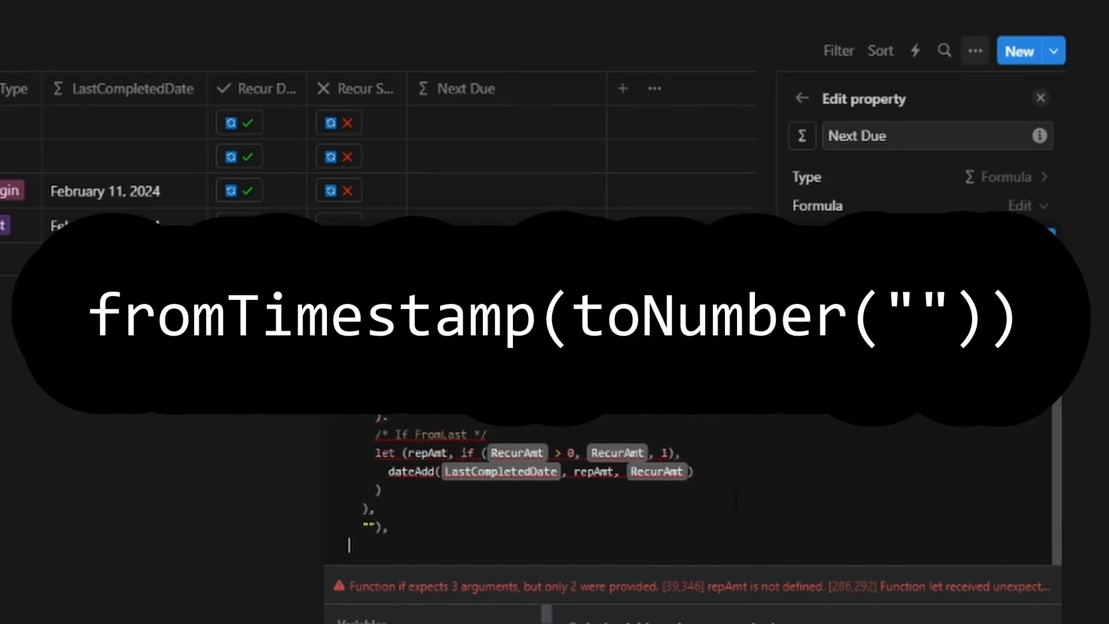
type("if (next")
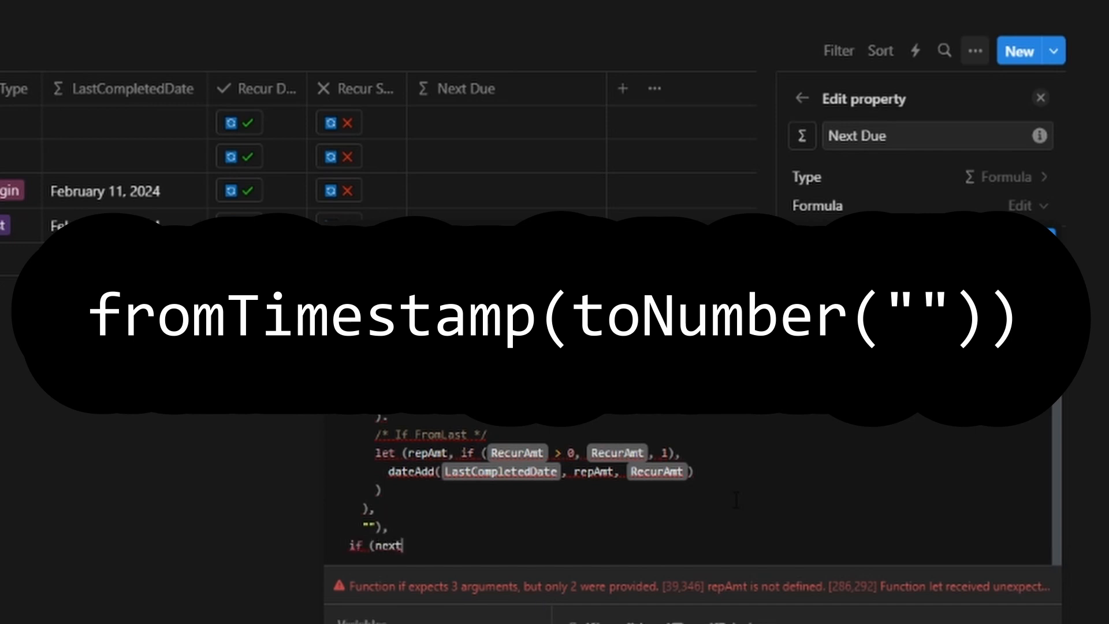
type("Date.empty(), ")
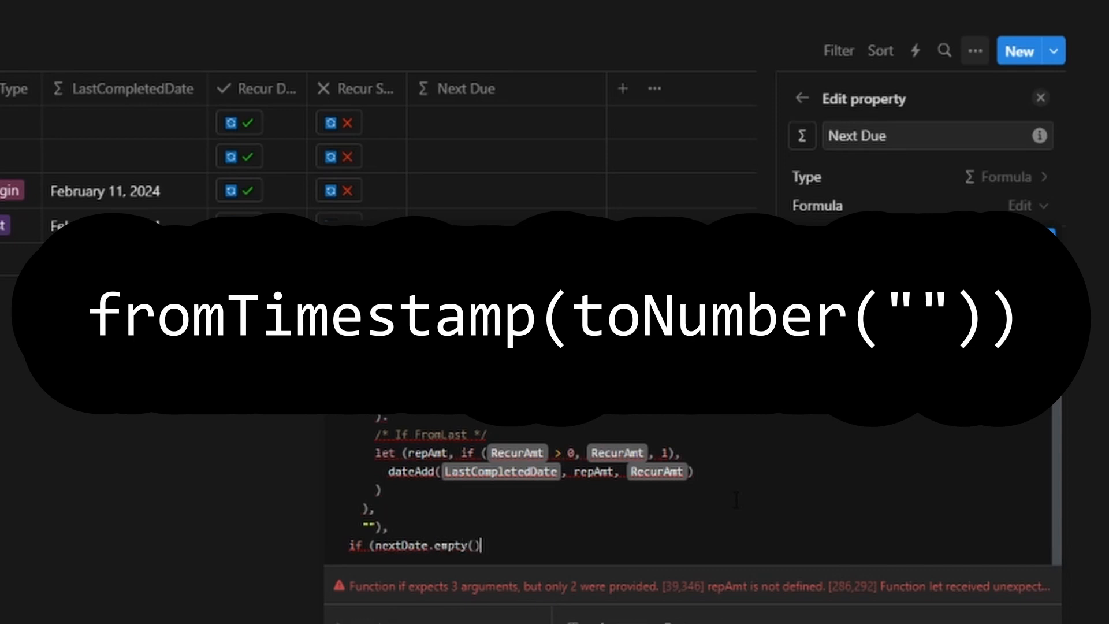
type("Set")
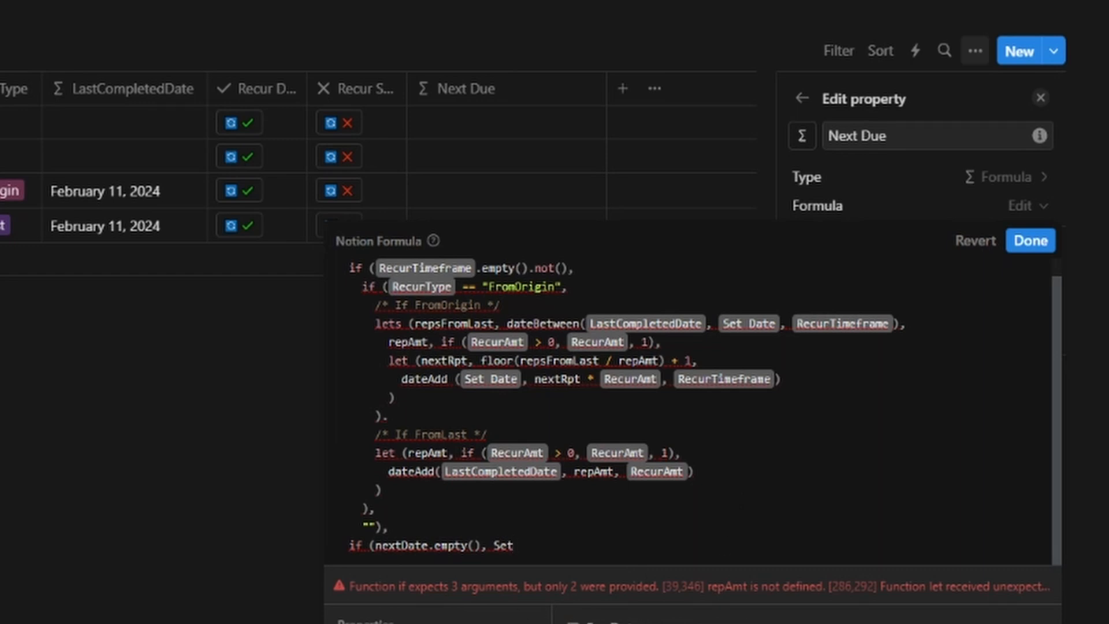
key("Return")
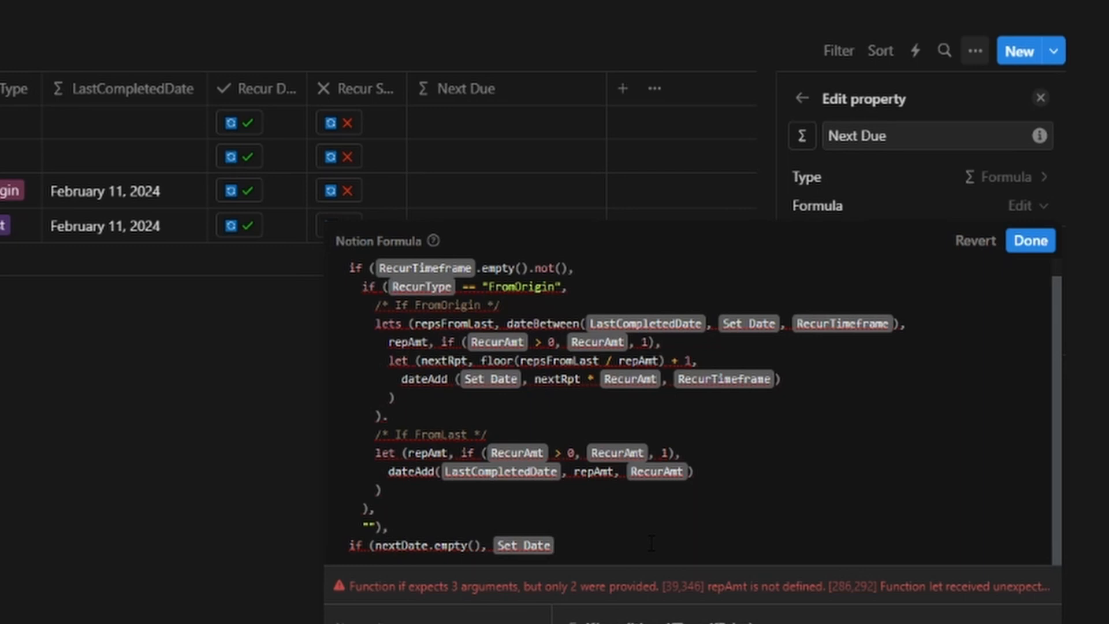
type(", nextDate)")
key("Return")
type(")")
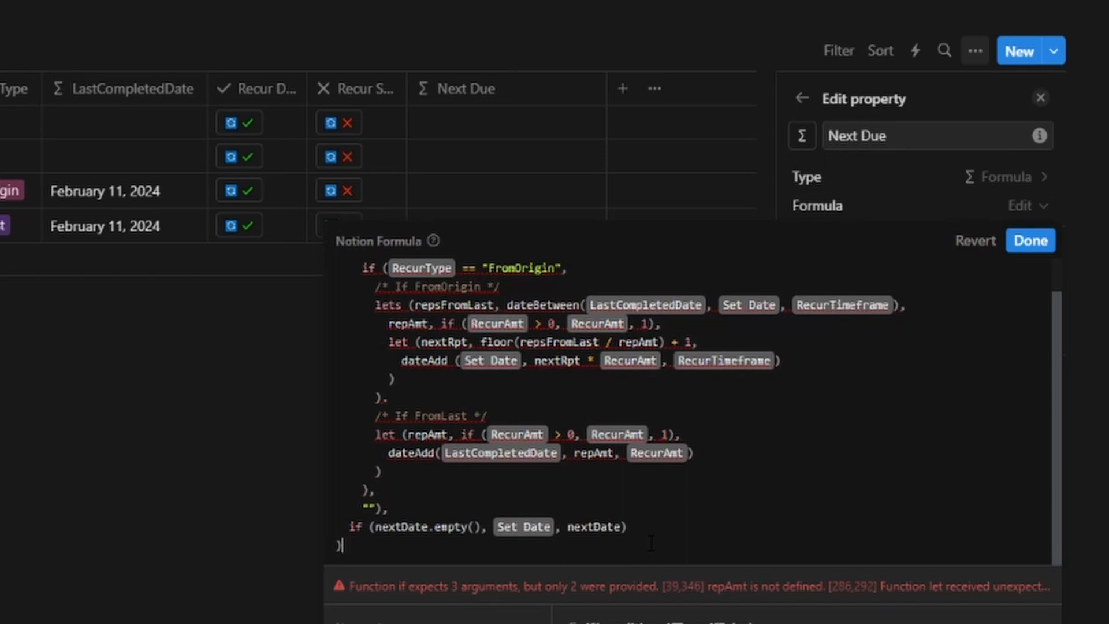
Replace the period after the FromOrigin branch's closing parenthesis with a comma, remove the space after its dateAdd, and leave the formula editor.
left_click(413, 380)
key("Down")
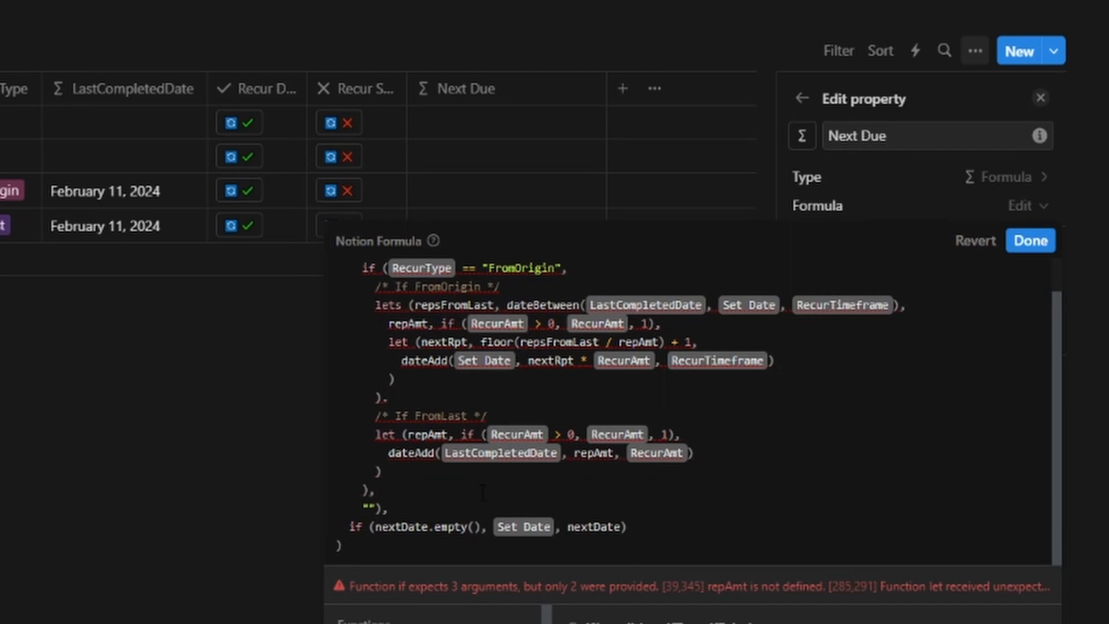
type(",")
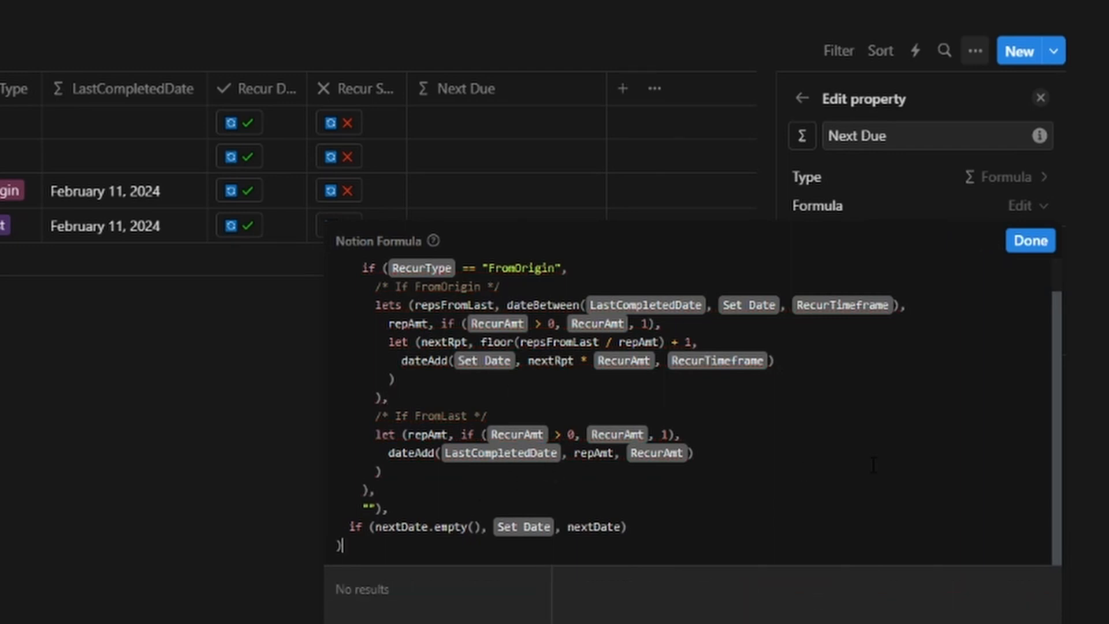
scroll(465, 501, "up", 1)
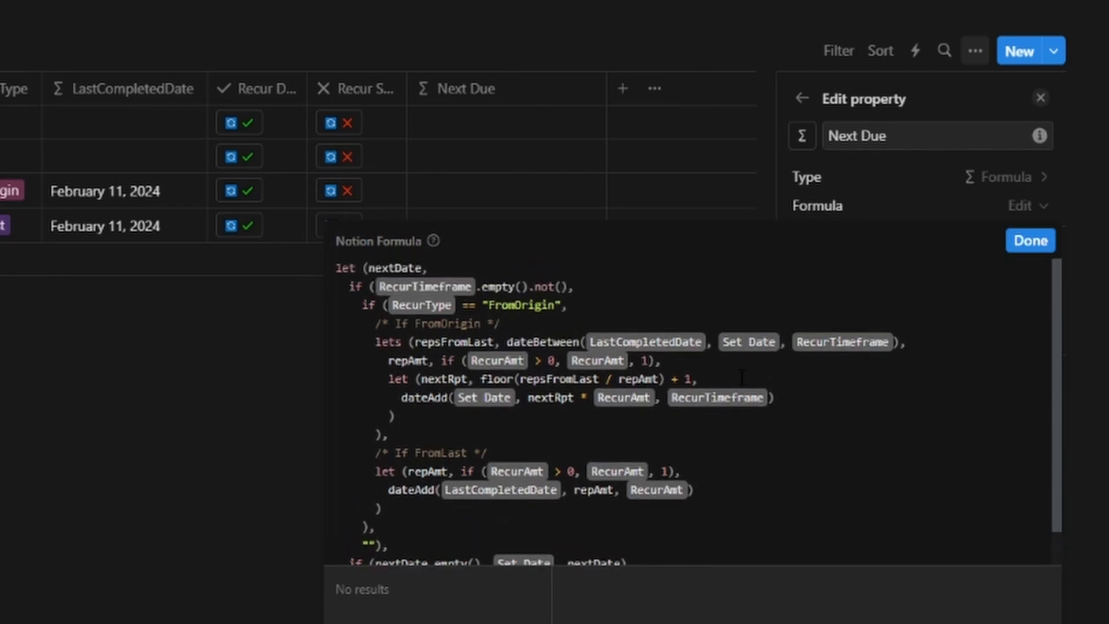
key("Escape")
key("Escape")
Change the Set Date of both recurring tasks to February 1, 2024, and widen the Set Date column to fit the dates on one line.
left_click(261, 135)
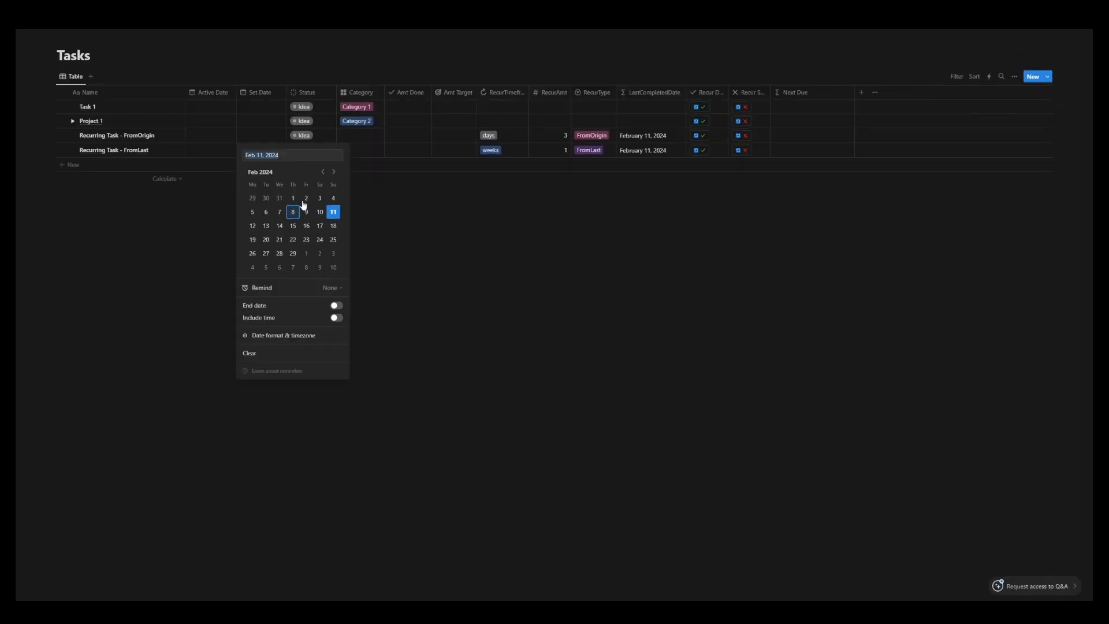
left_click(293, 198)
left_click(261, 120)
left_click(260, 157)
left_click(293, 220)
left_click(426, 248)
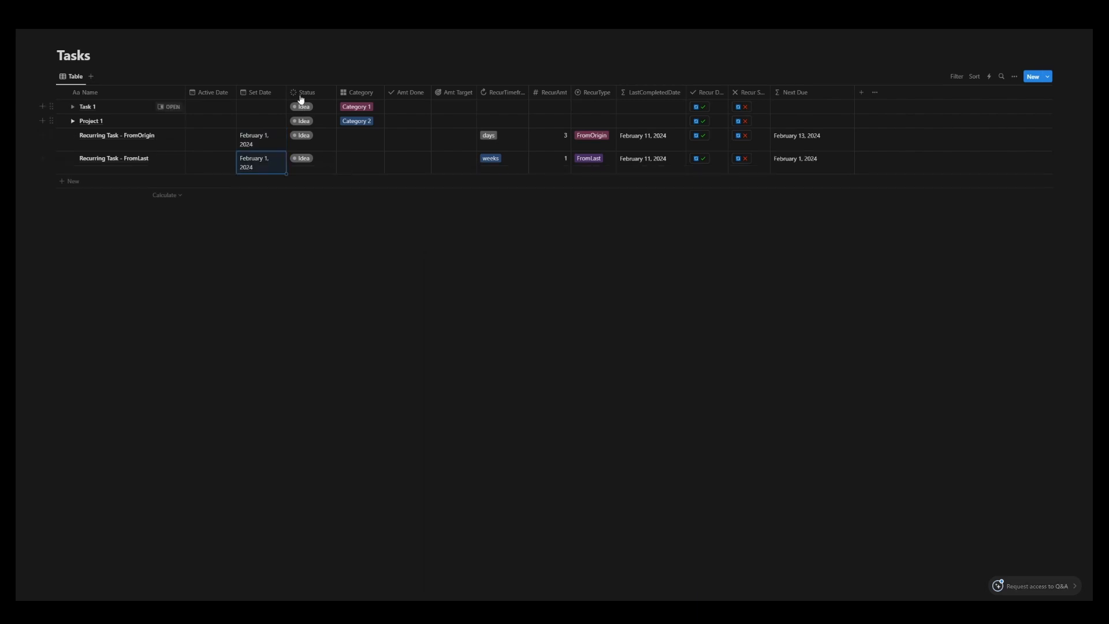
left_click_drag(289, 94, 296, 94)
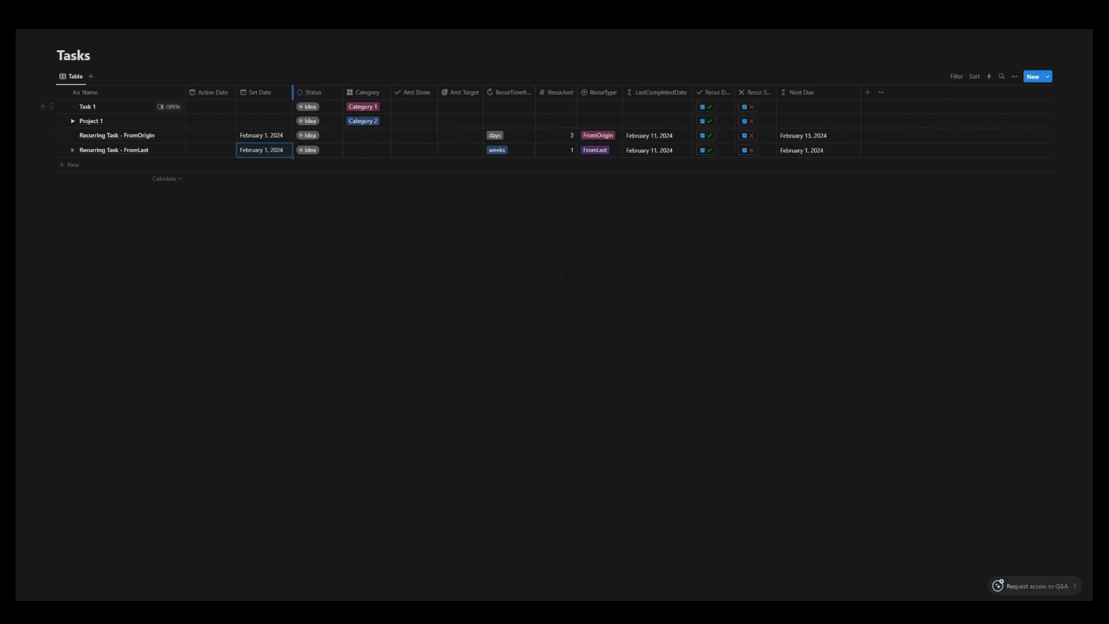
left_click(760, 232)
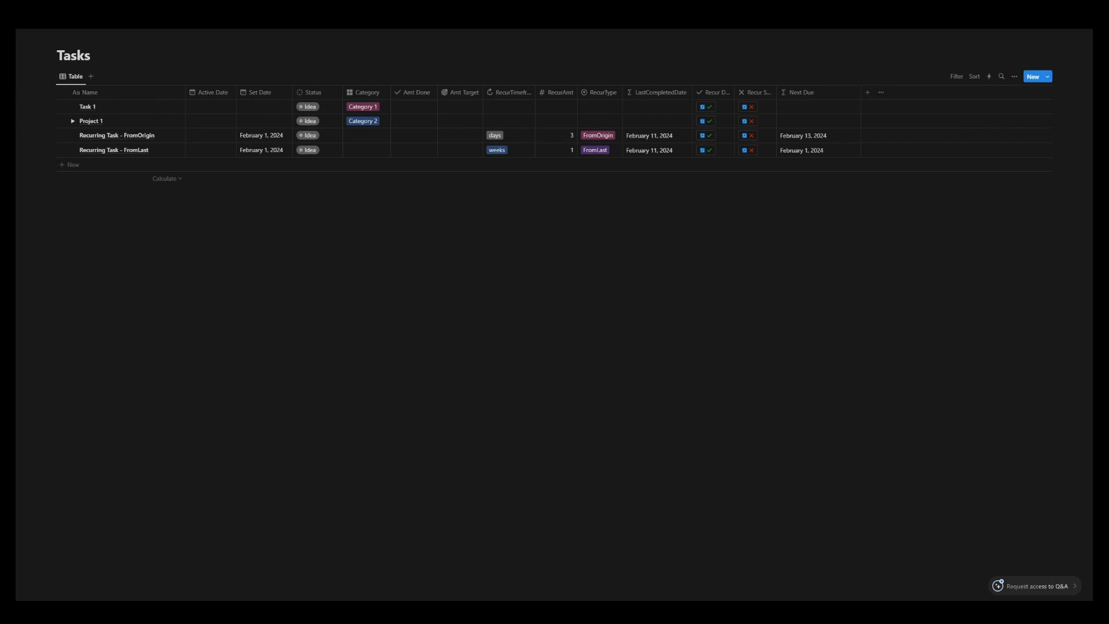
Open the Next Due formula from the row of the Recurring Task - FromLast.
left_click(819, 150)
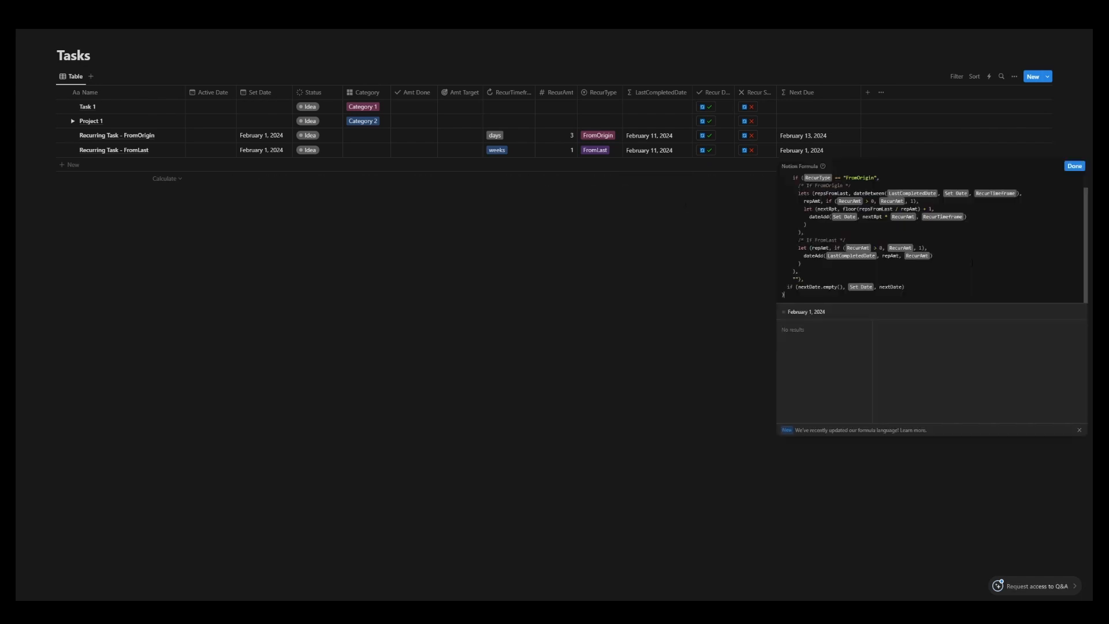